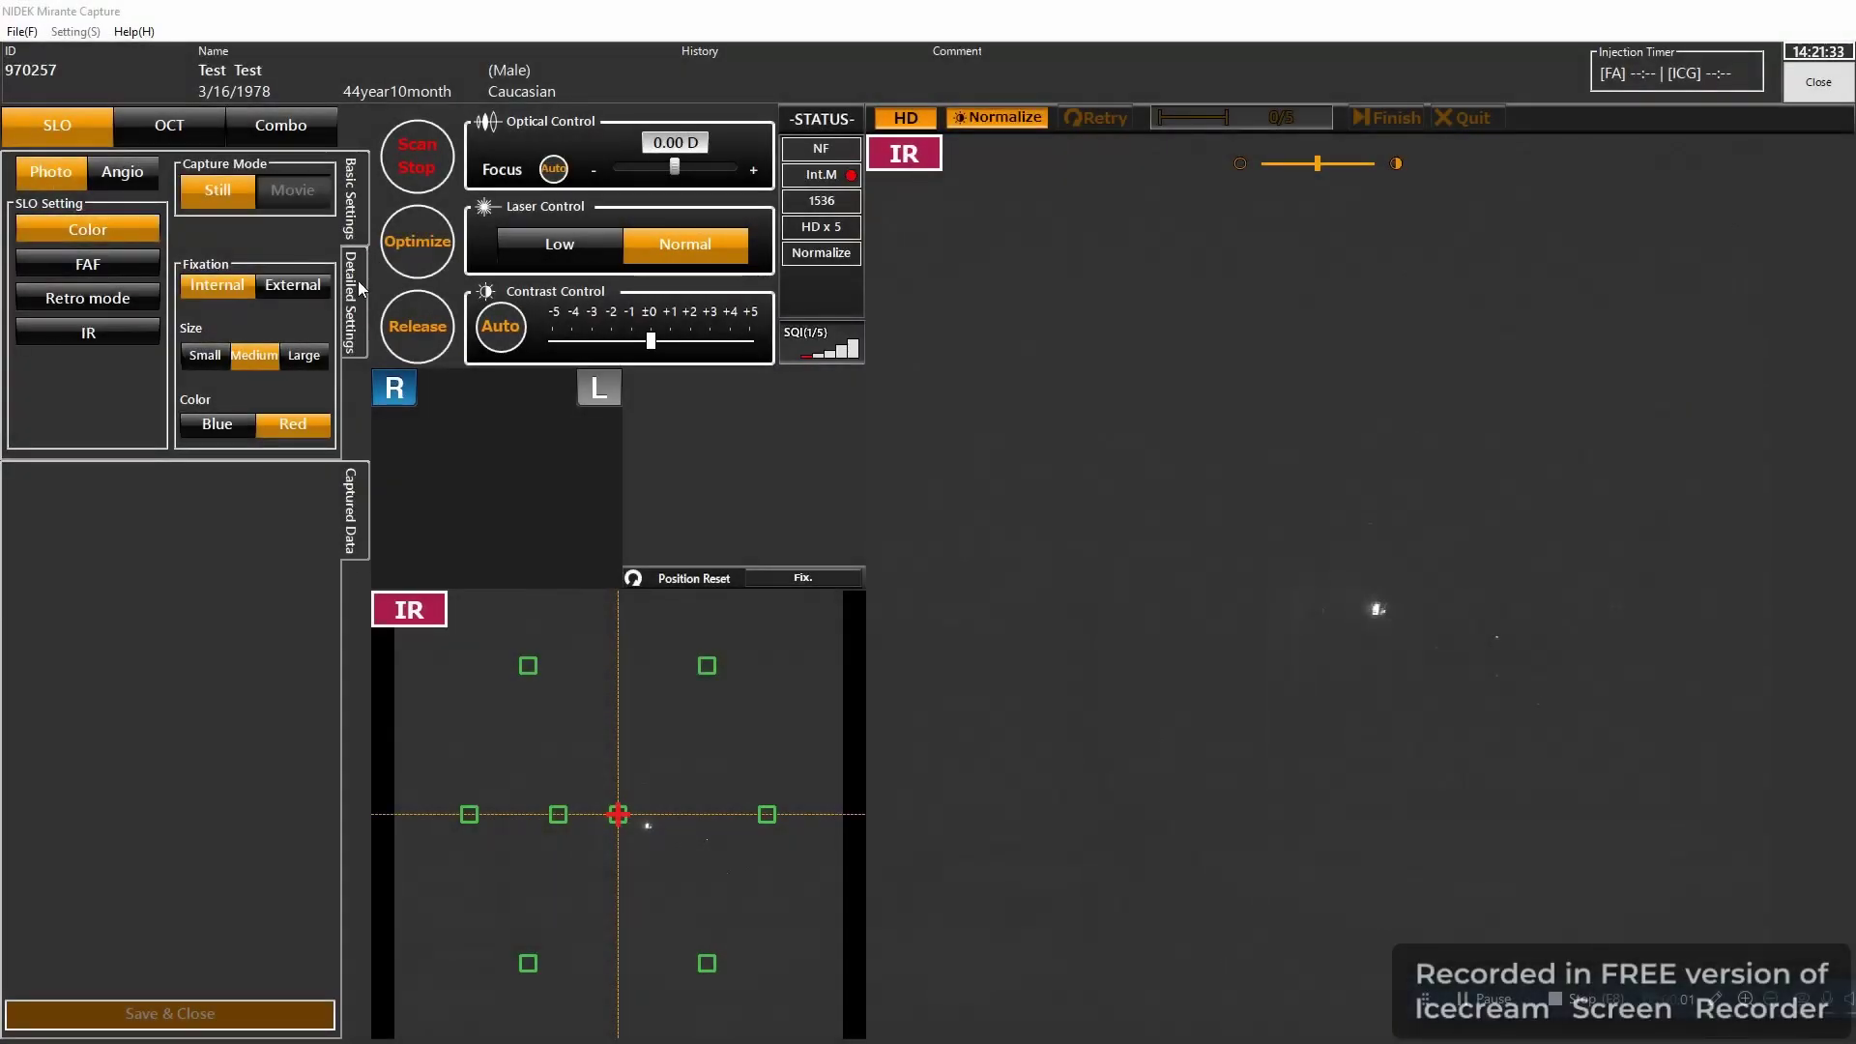
Stop the live SLO scan, switch to OCT capture and show the detailed 12.0 × 9.0 mm Macula Map settings
left_click(351, 300)
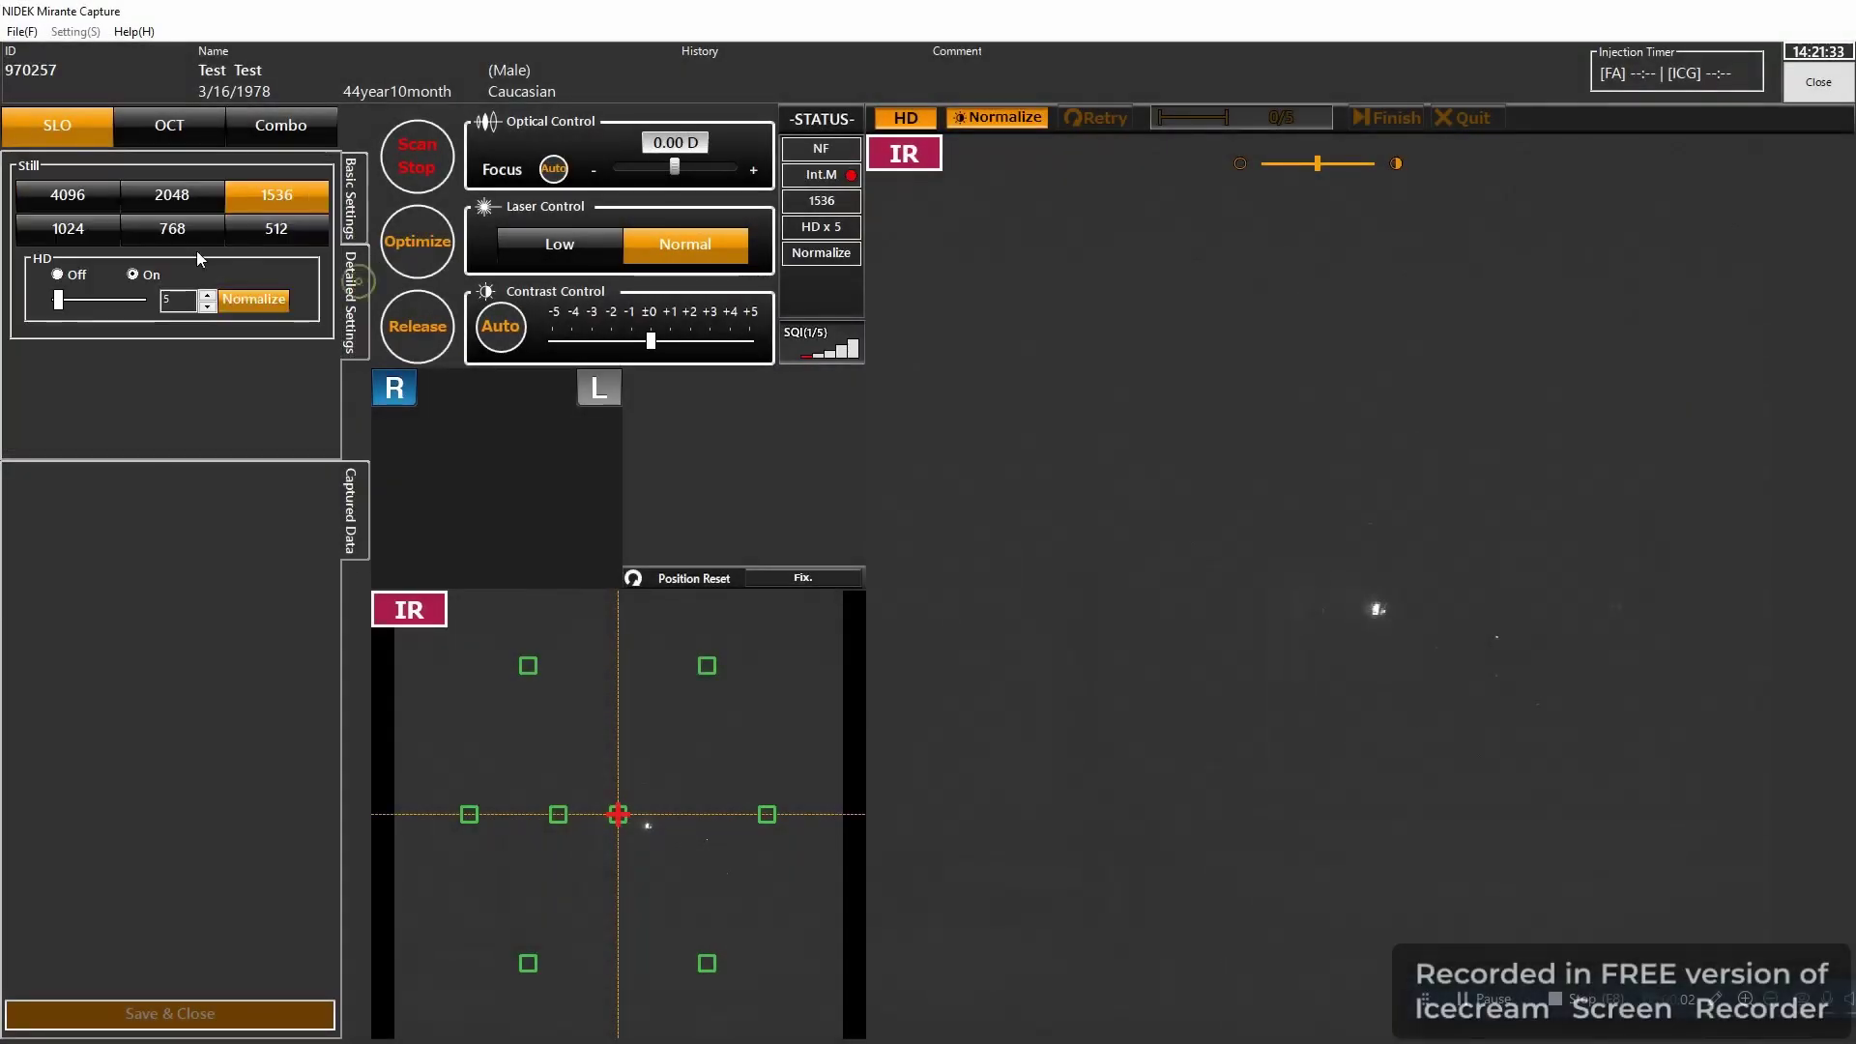
left_click(357, 228)
left_click(114, 225)
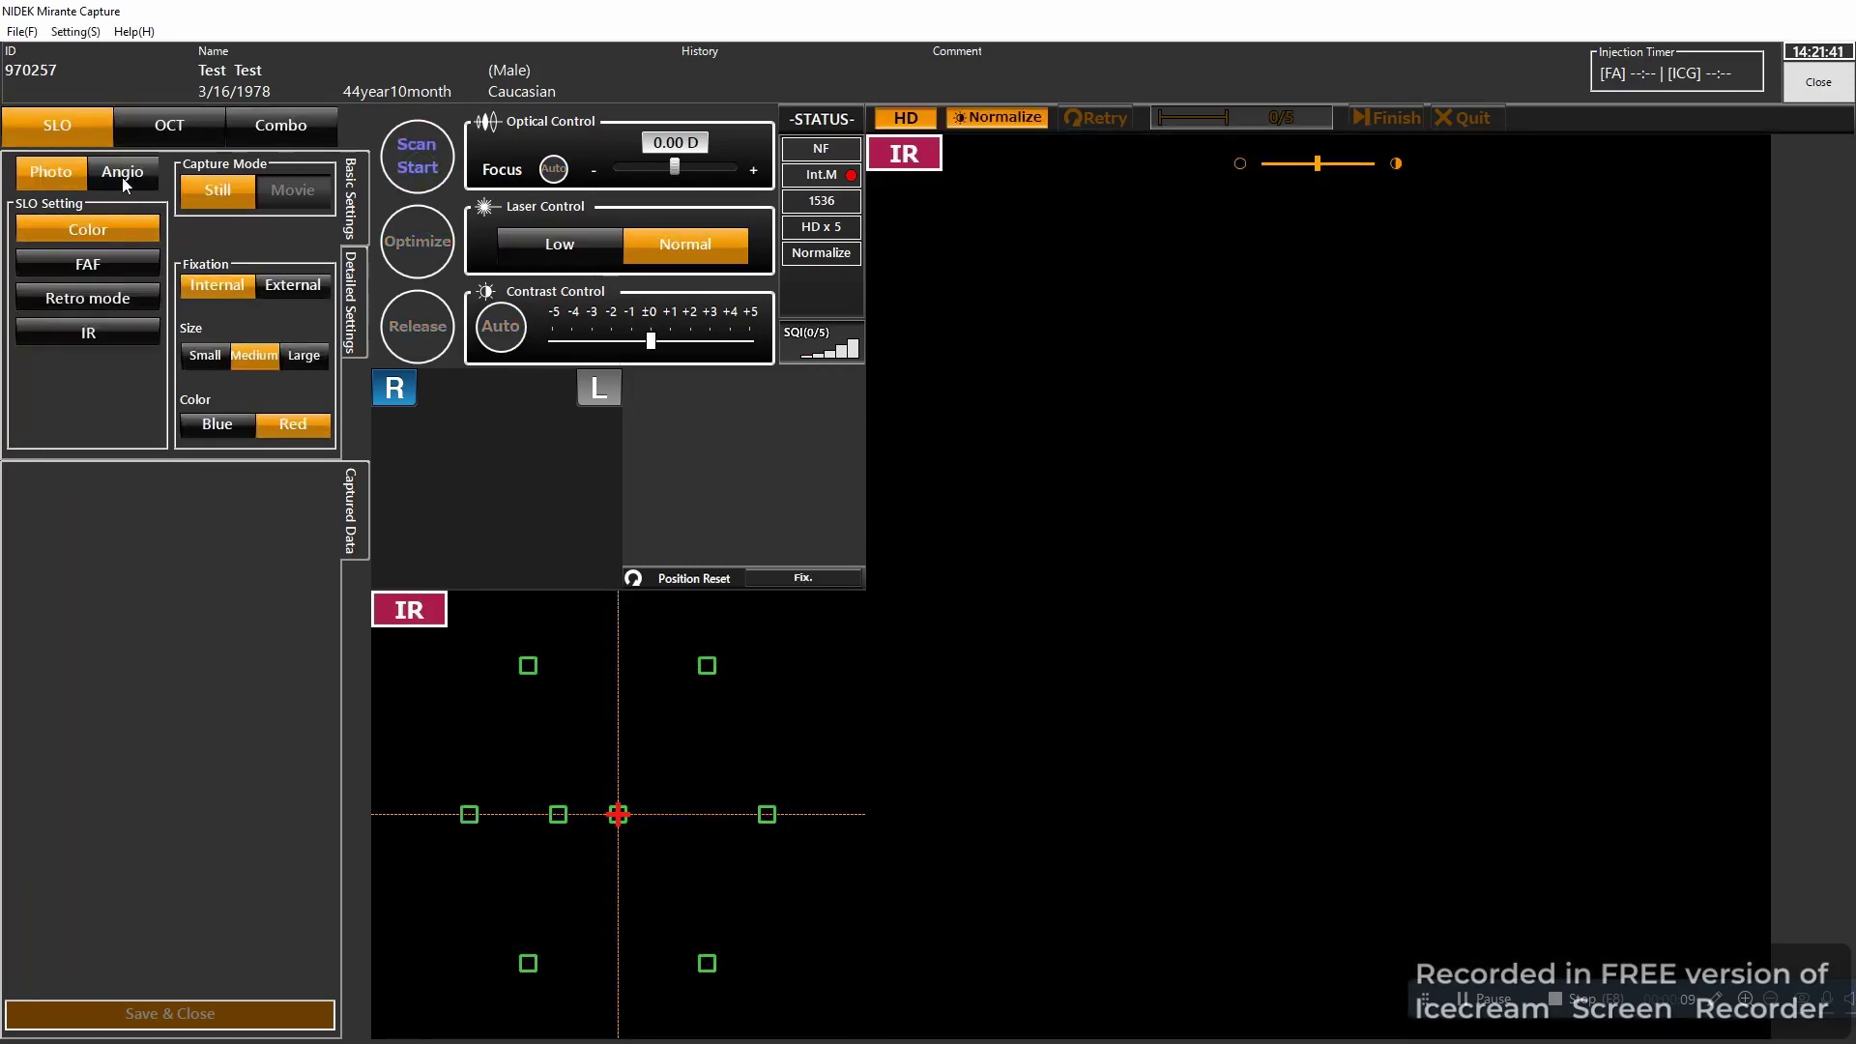
left_click(147, 126)
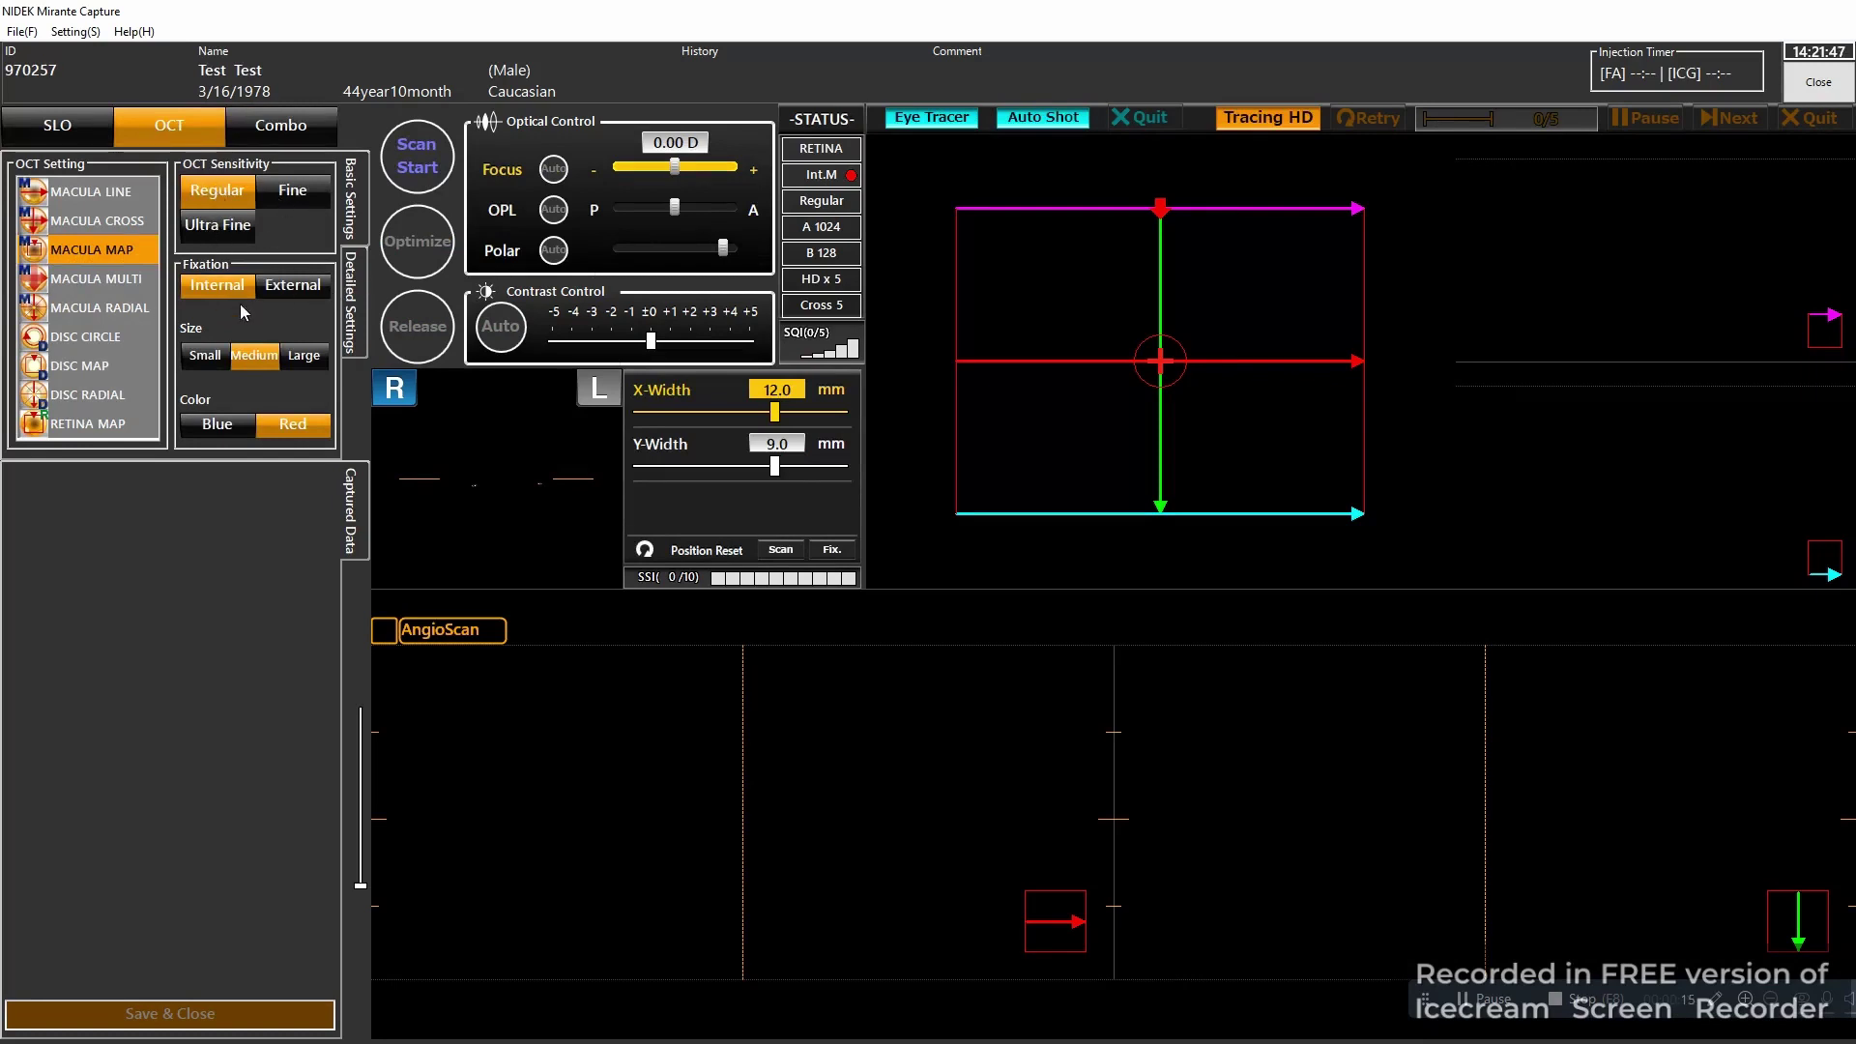
left_click(353, 301)
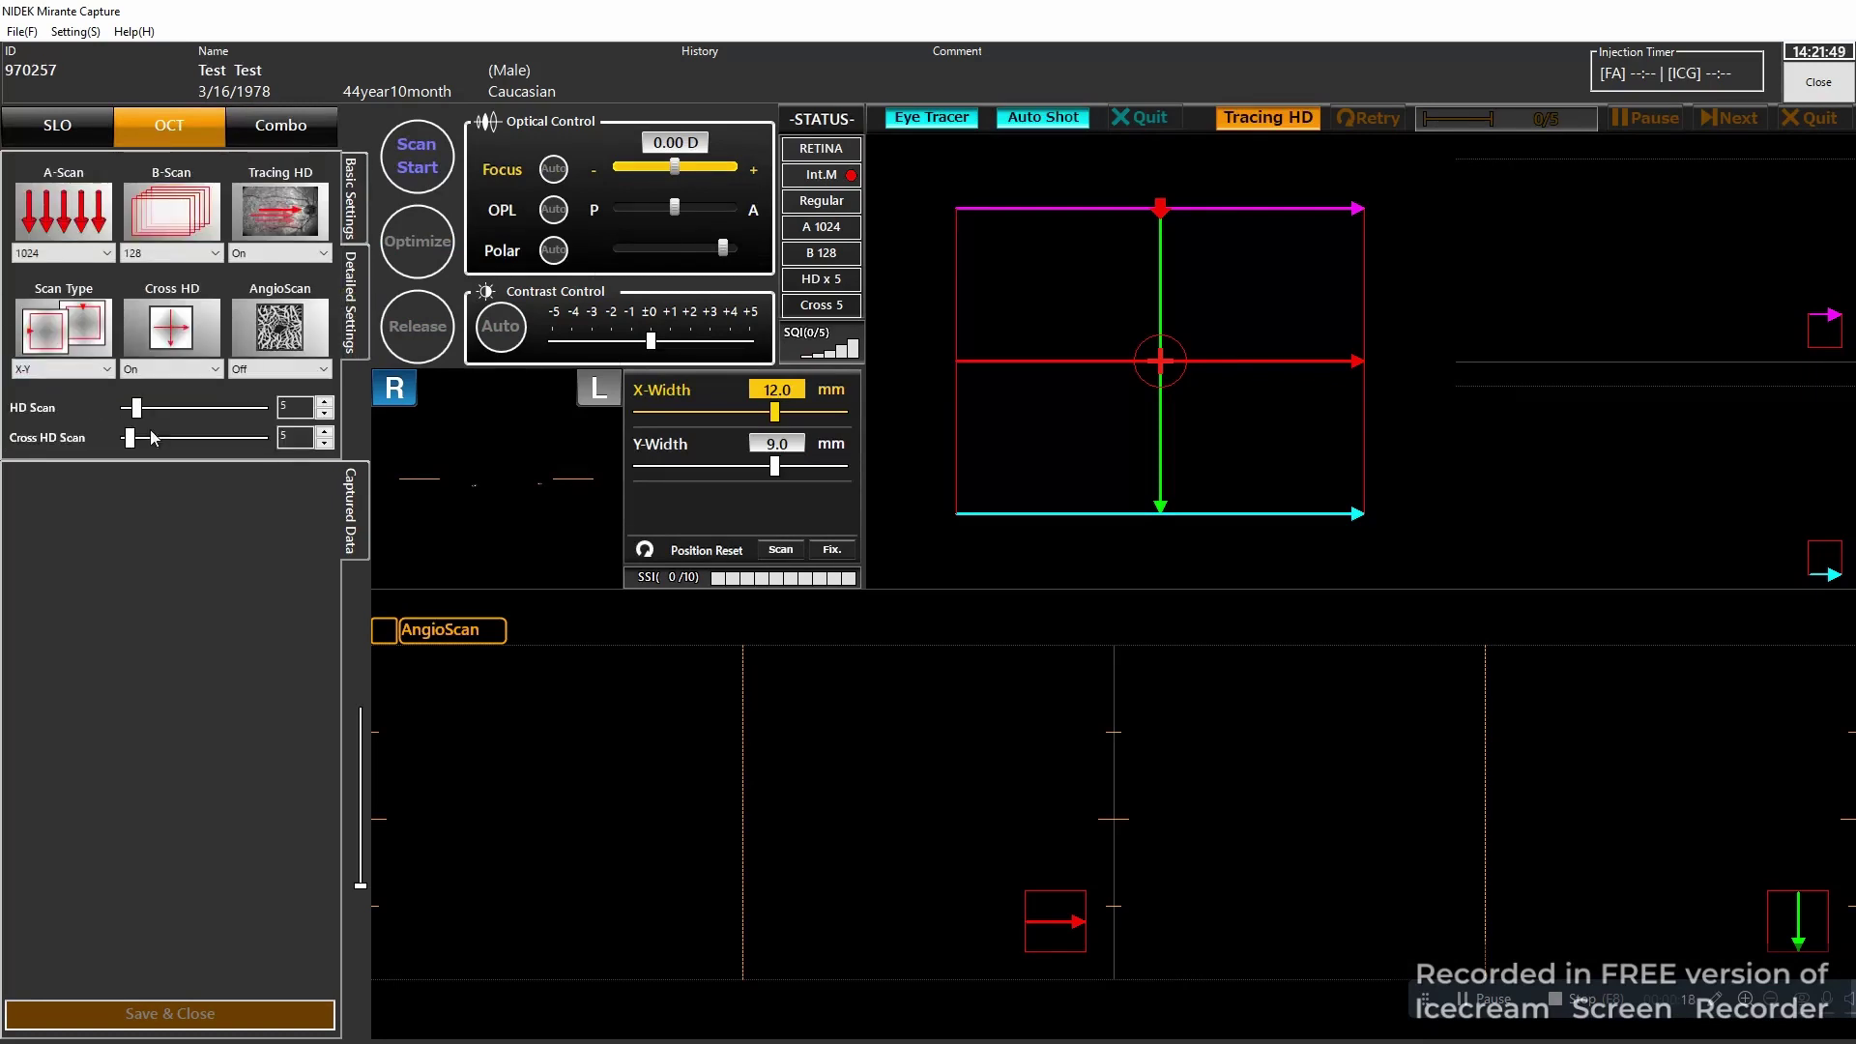
Switch to combo capture with the Macula 12mm pattern and review its detailed settings
left_click(310, 136)
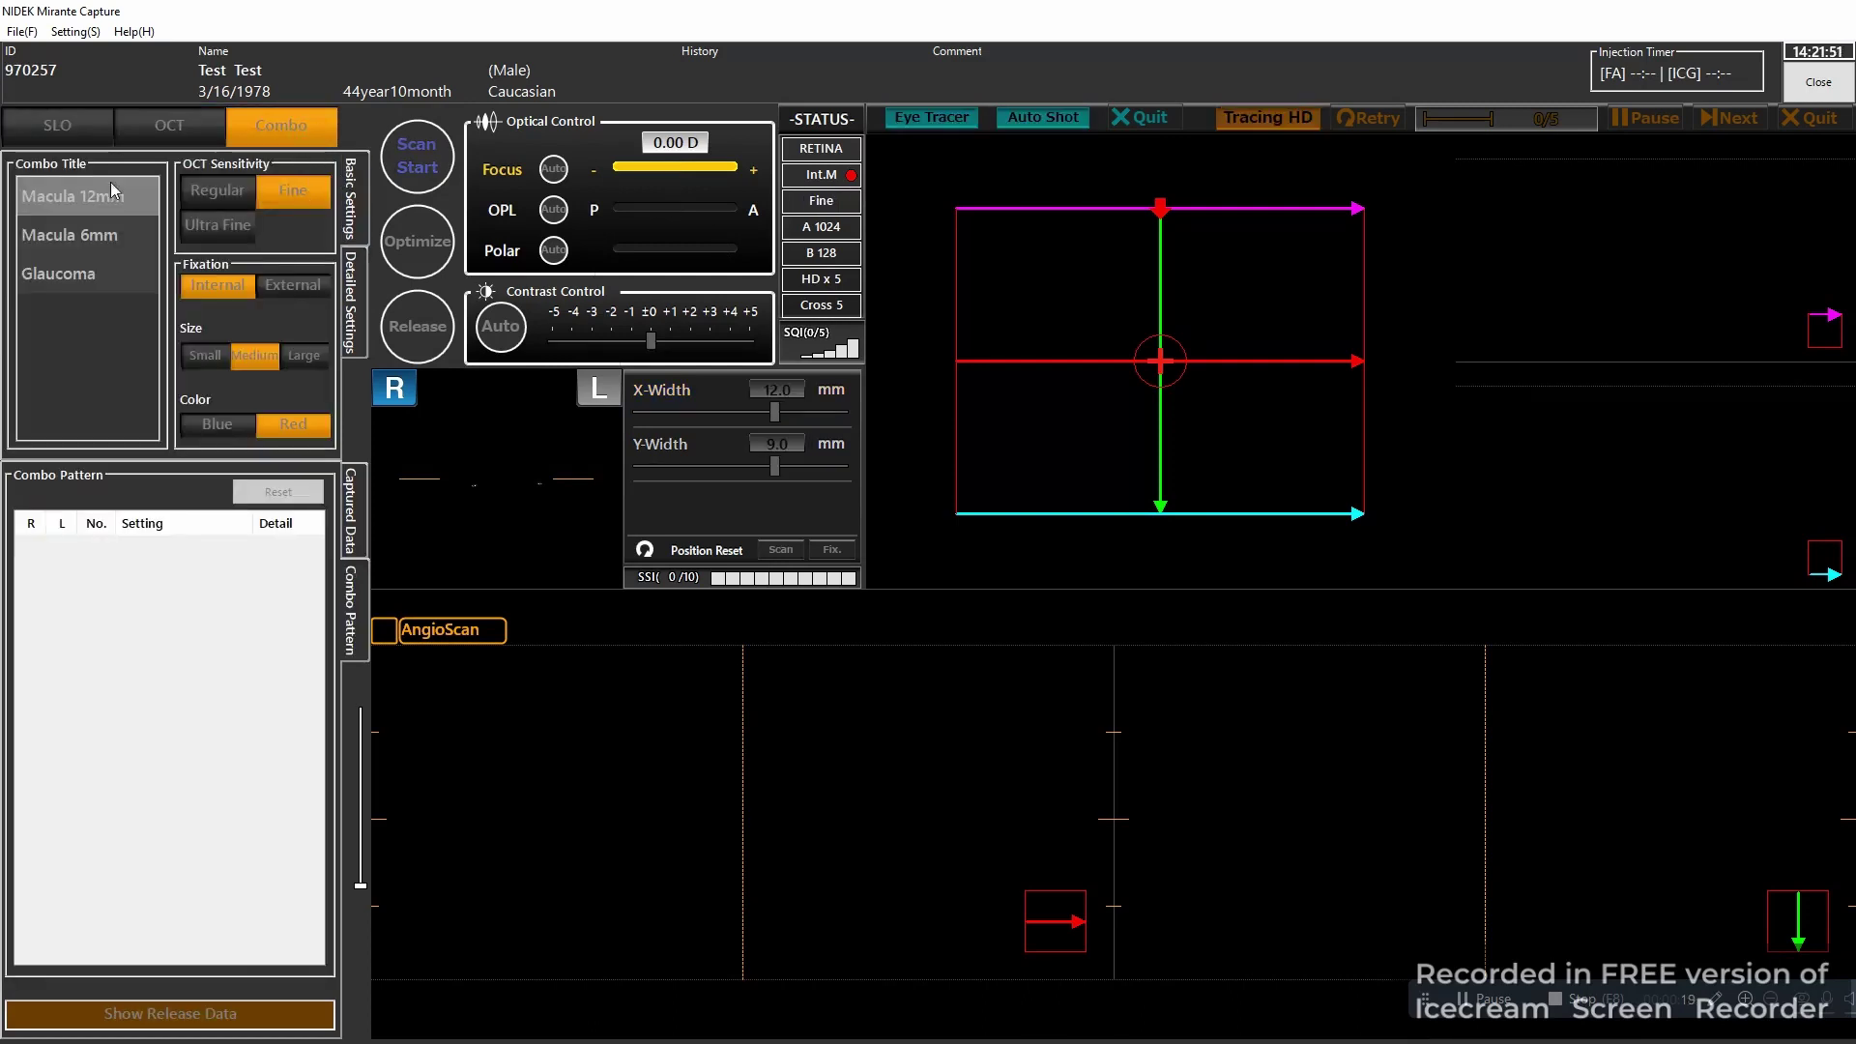
left_click(64, 193)
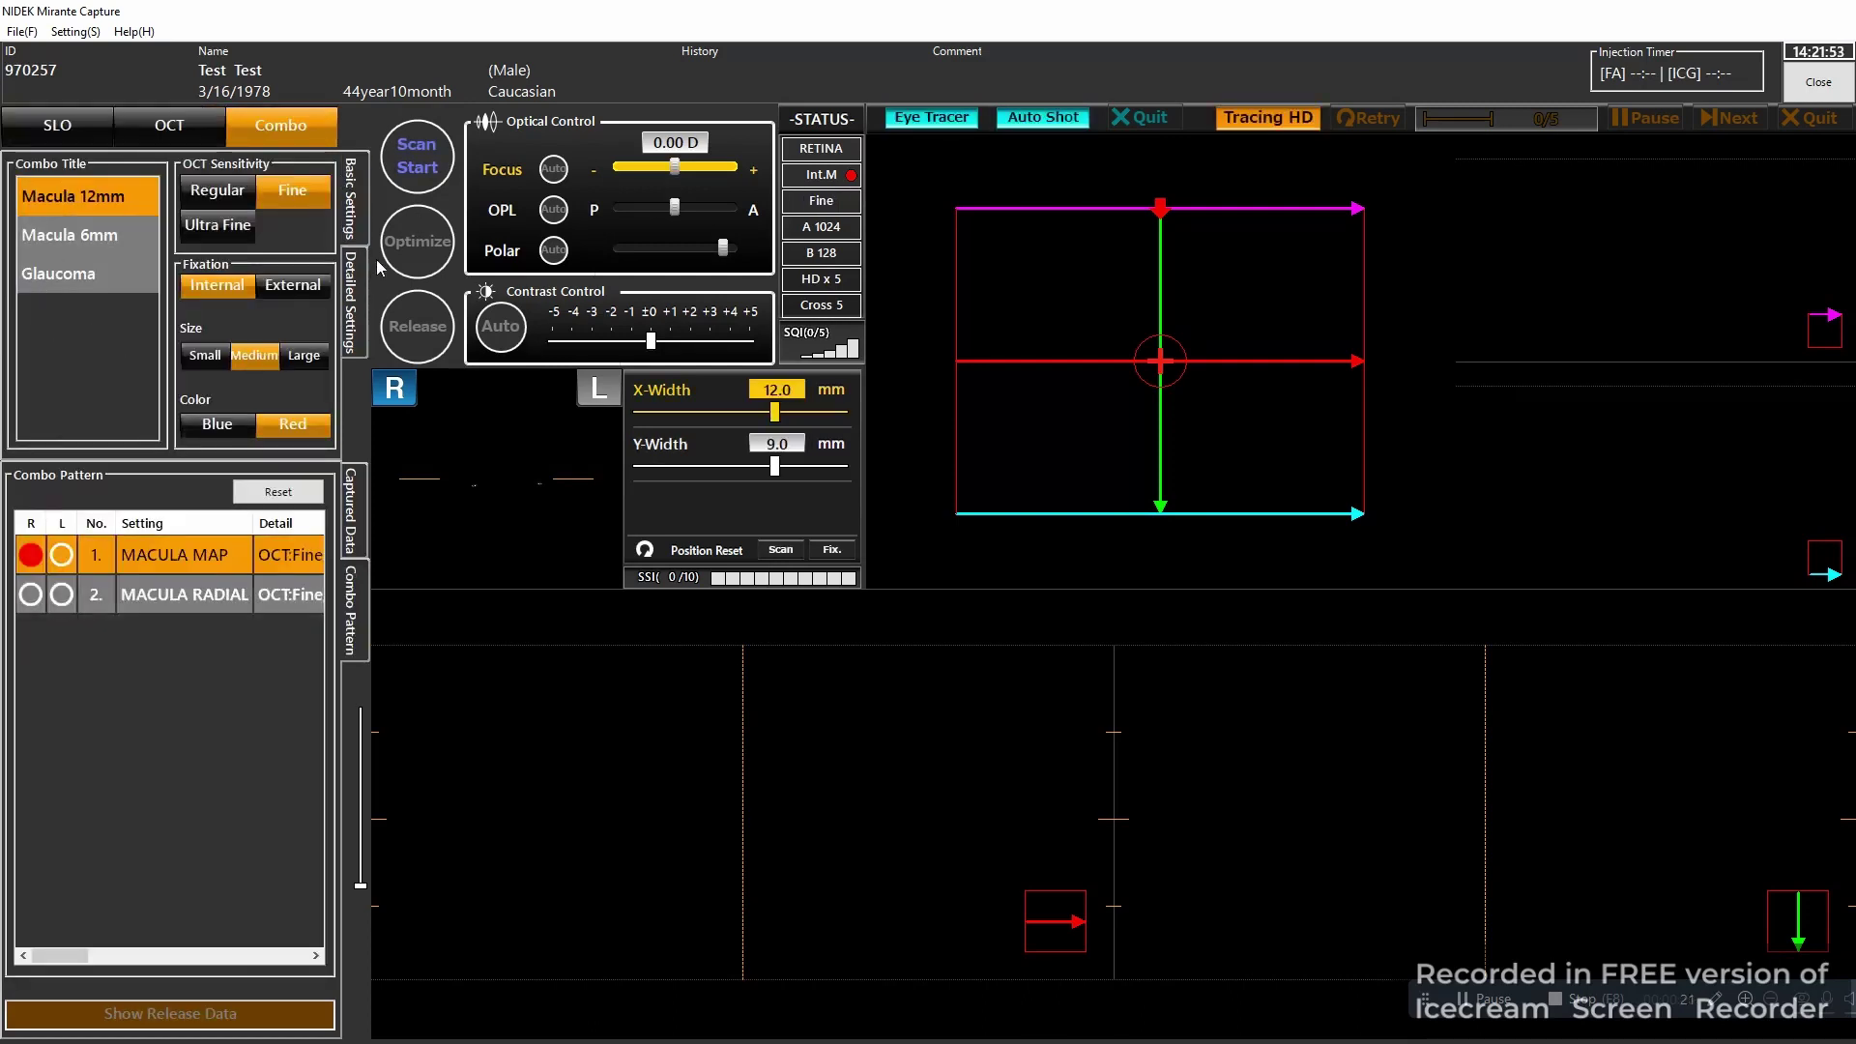
left_click(358, 292)
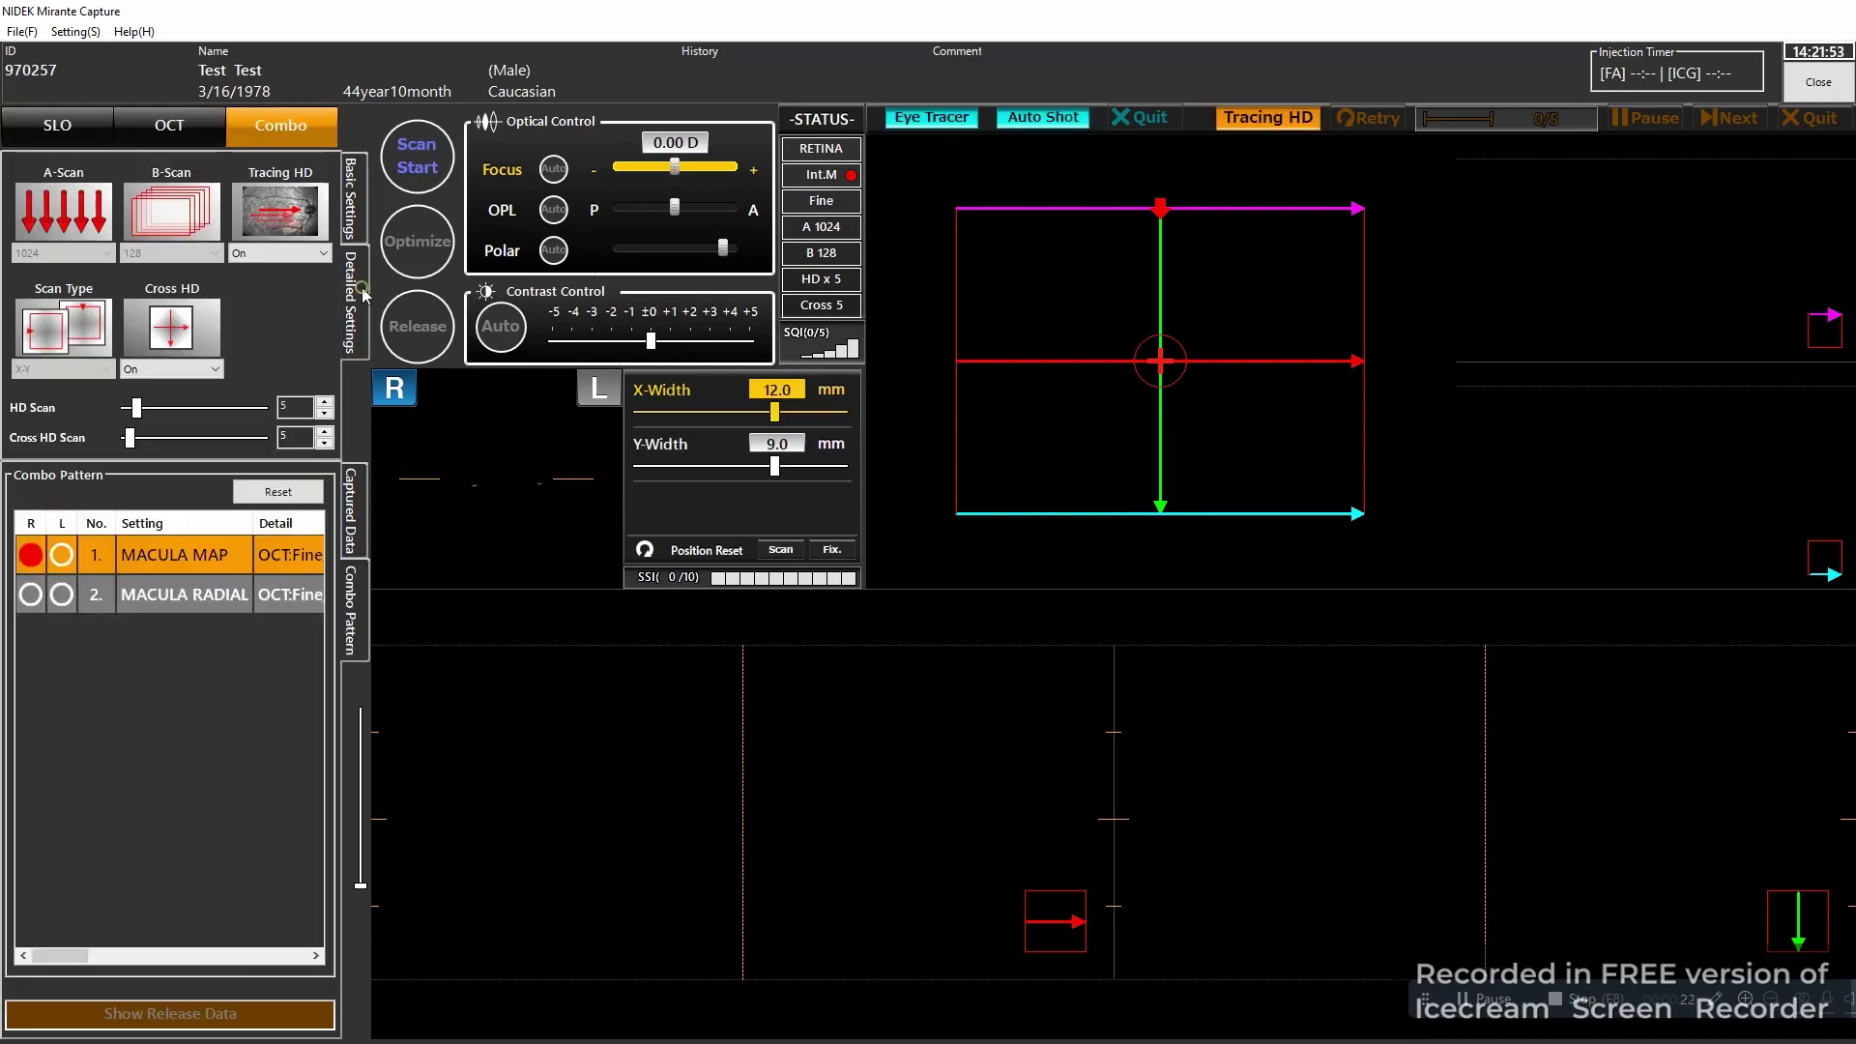
left_click(358, 198)
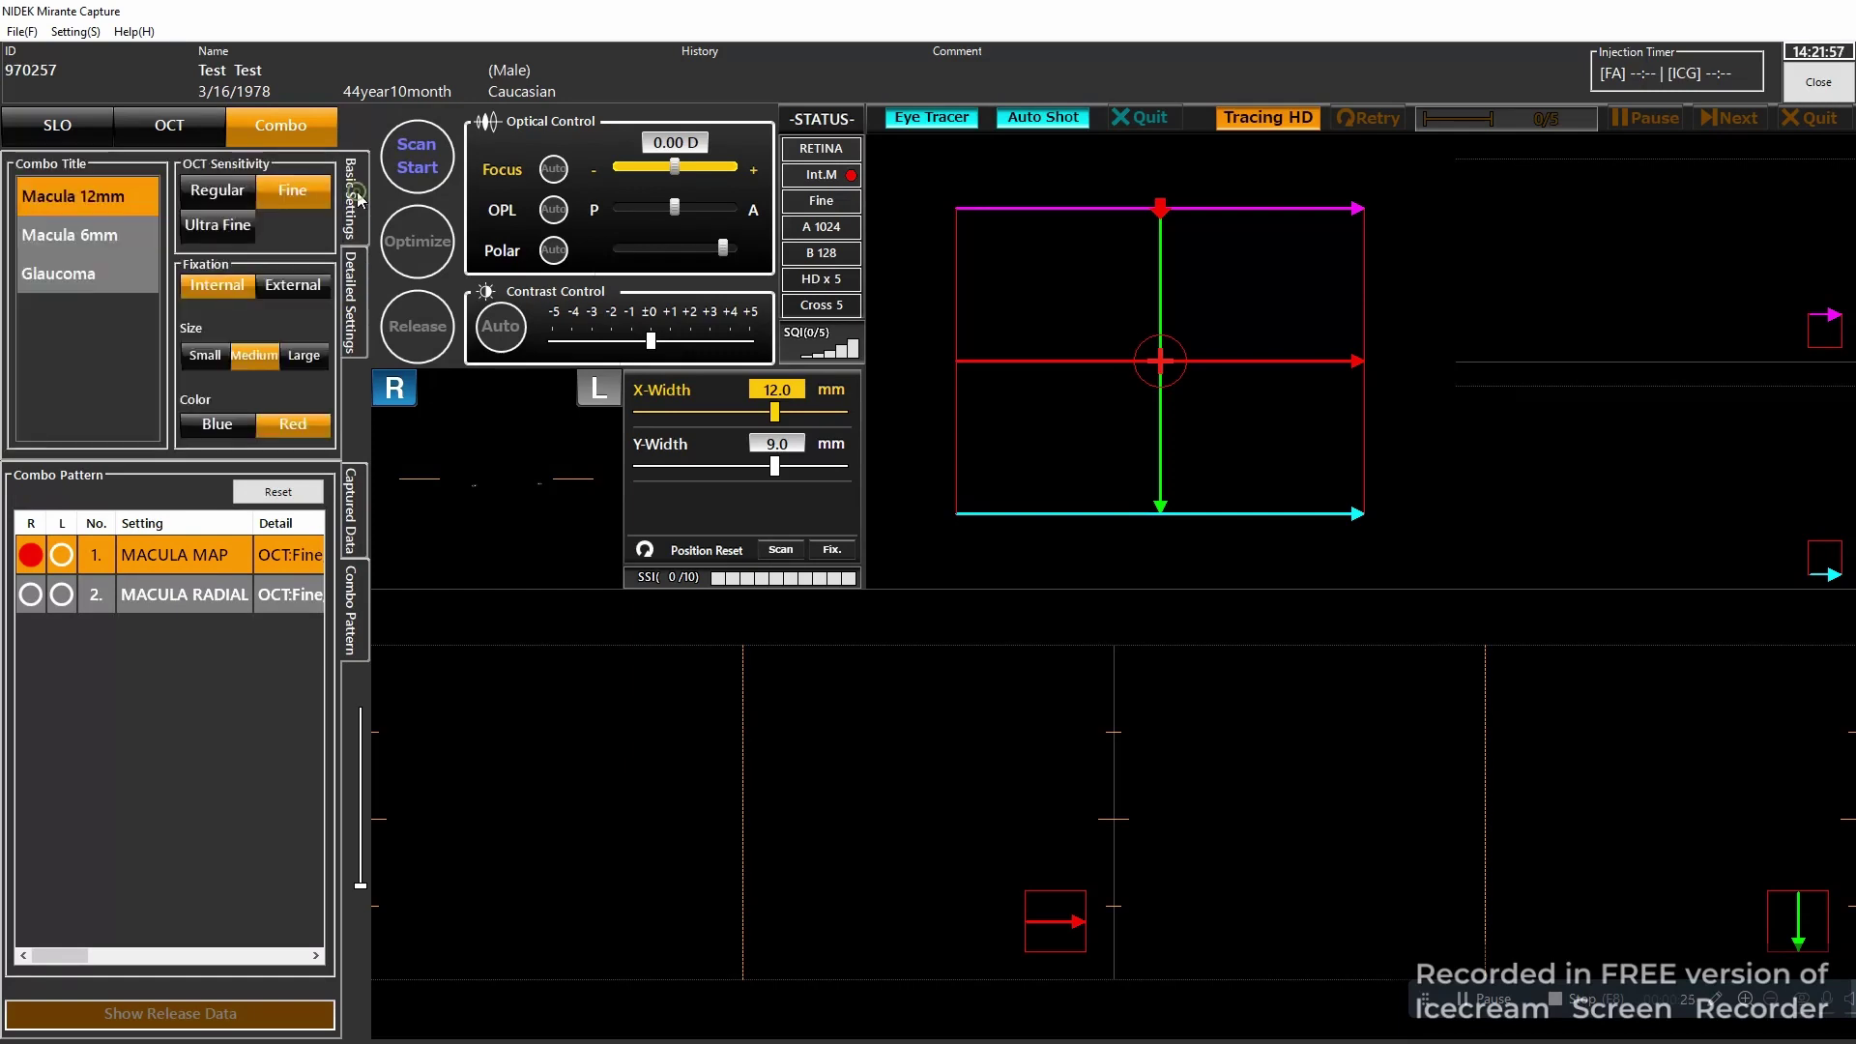
Set SLO capture to FAF, then choose FA angiography and show its movie settings
left_click(76, 122)
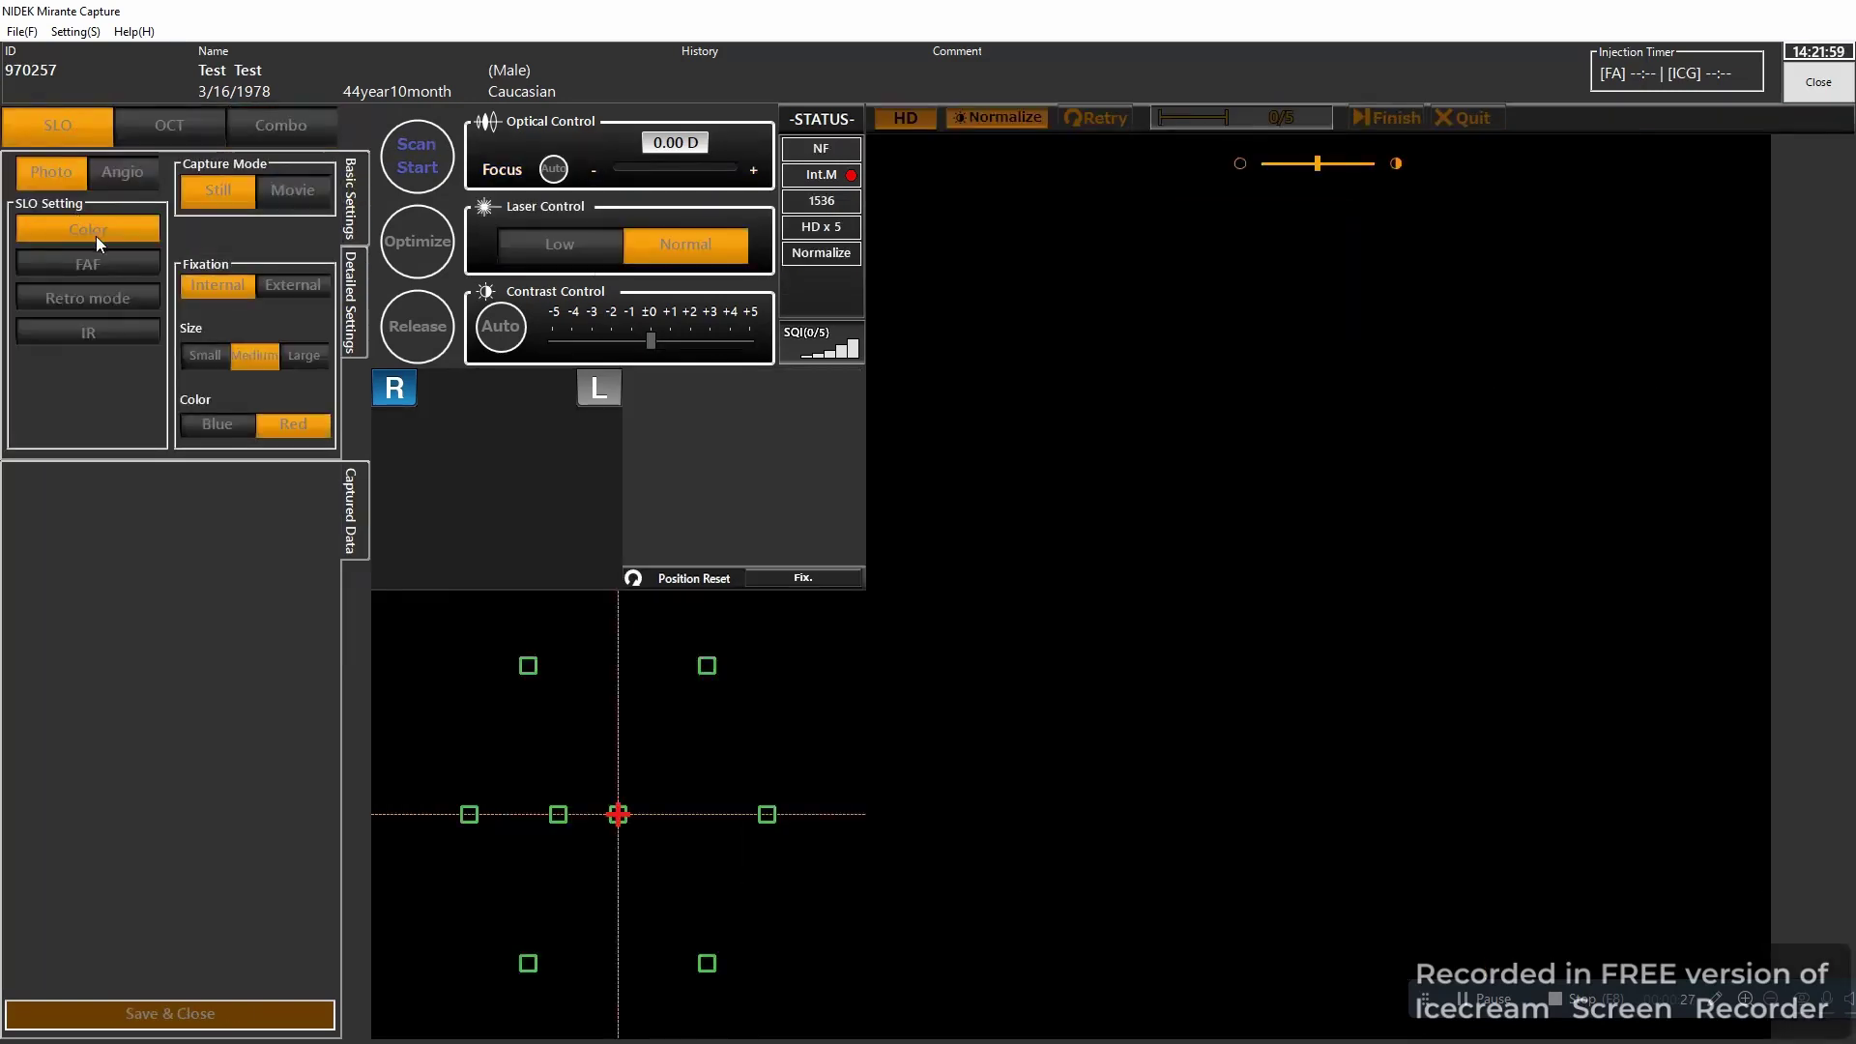
left_click(112, 271)
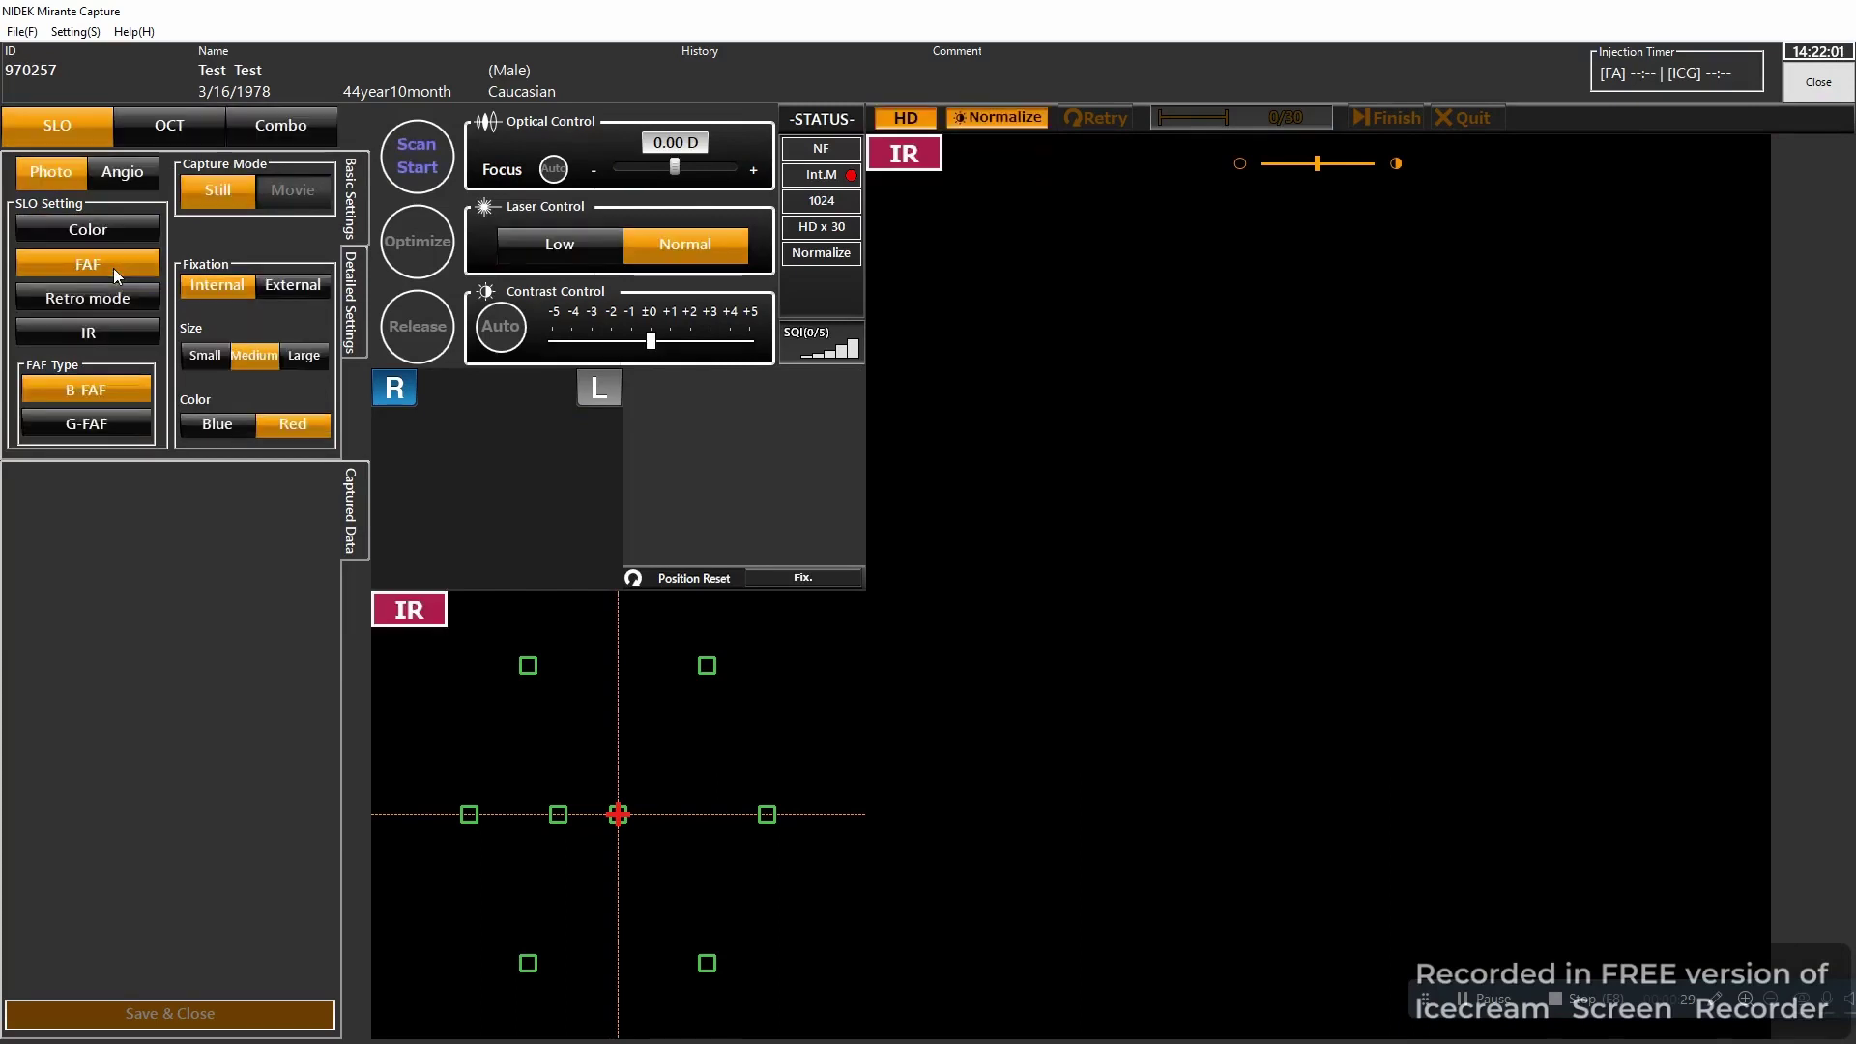
left_click(122, 171)
left_click(107, 263)
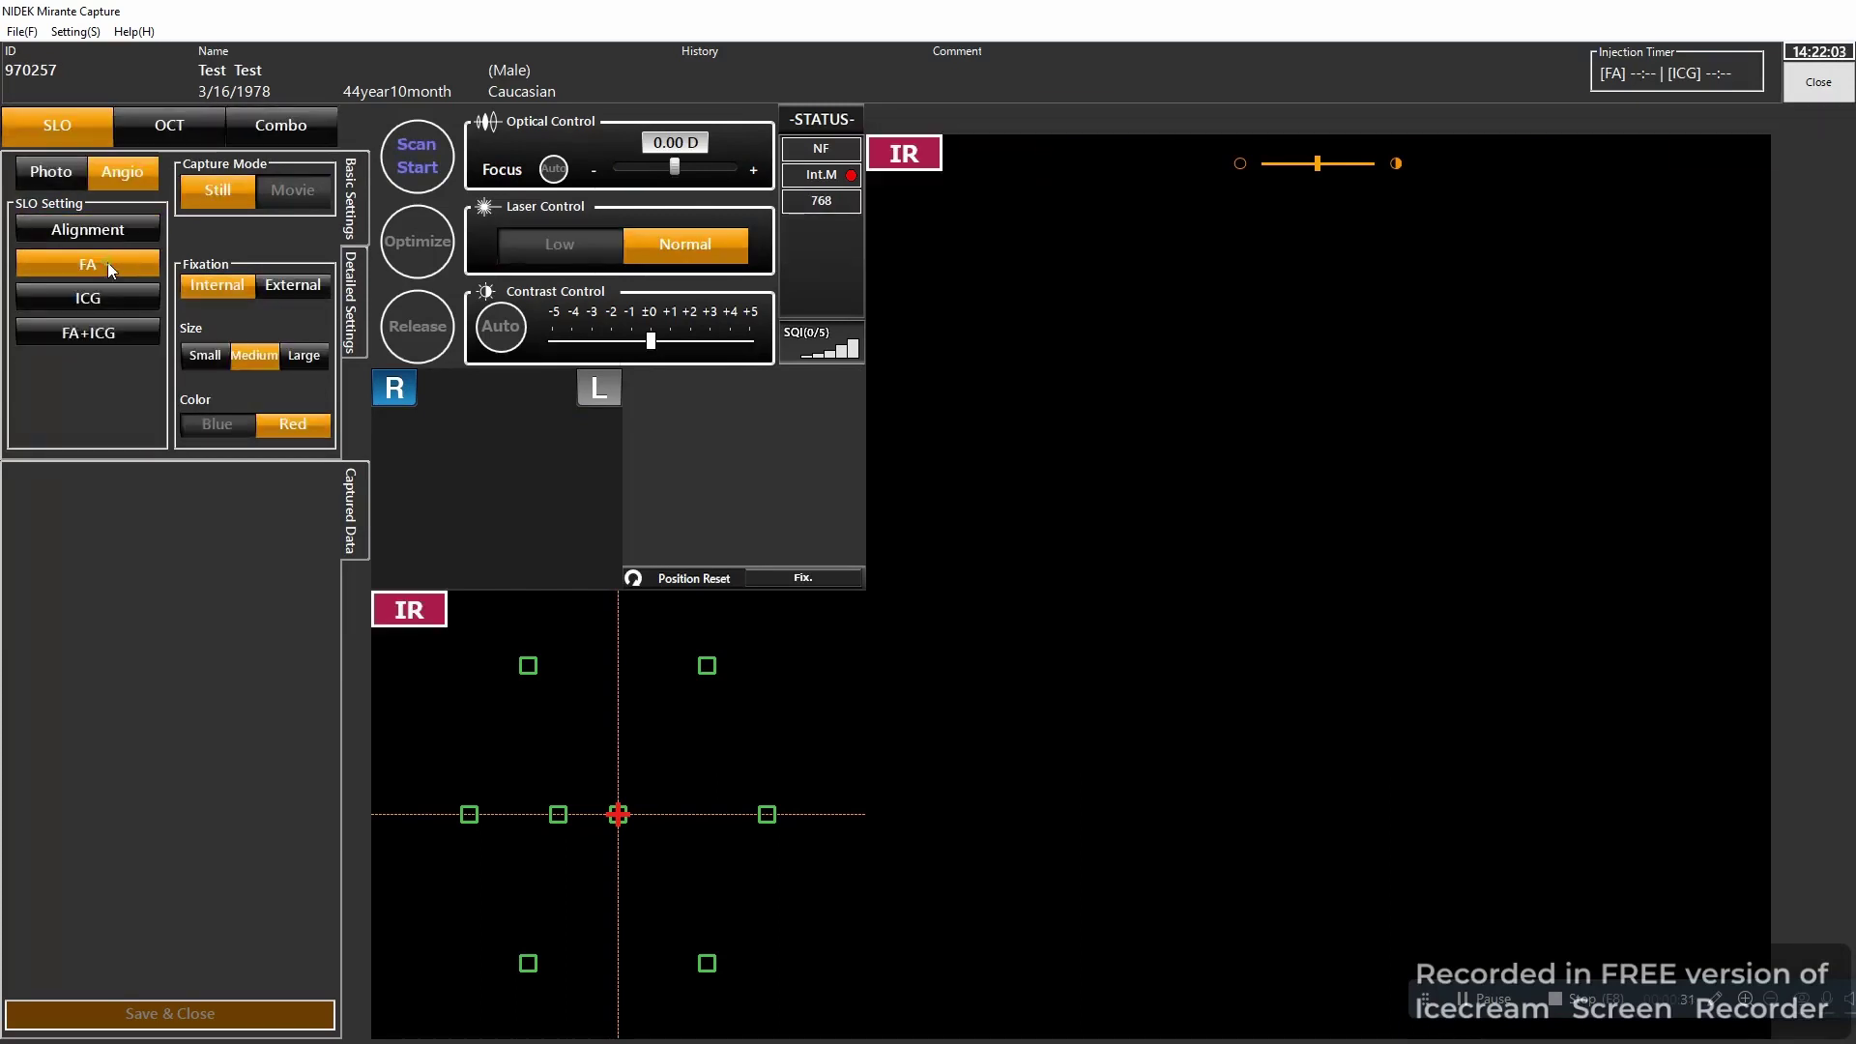
left_click(358, 283)
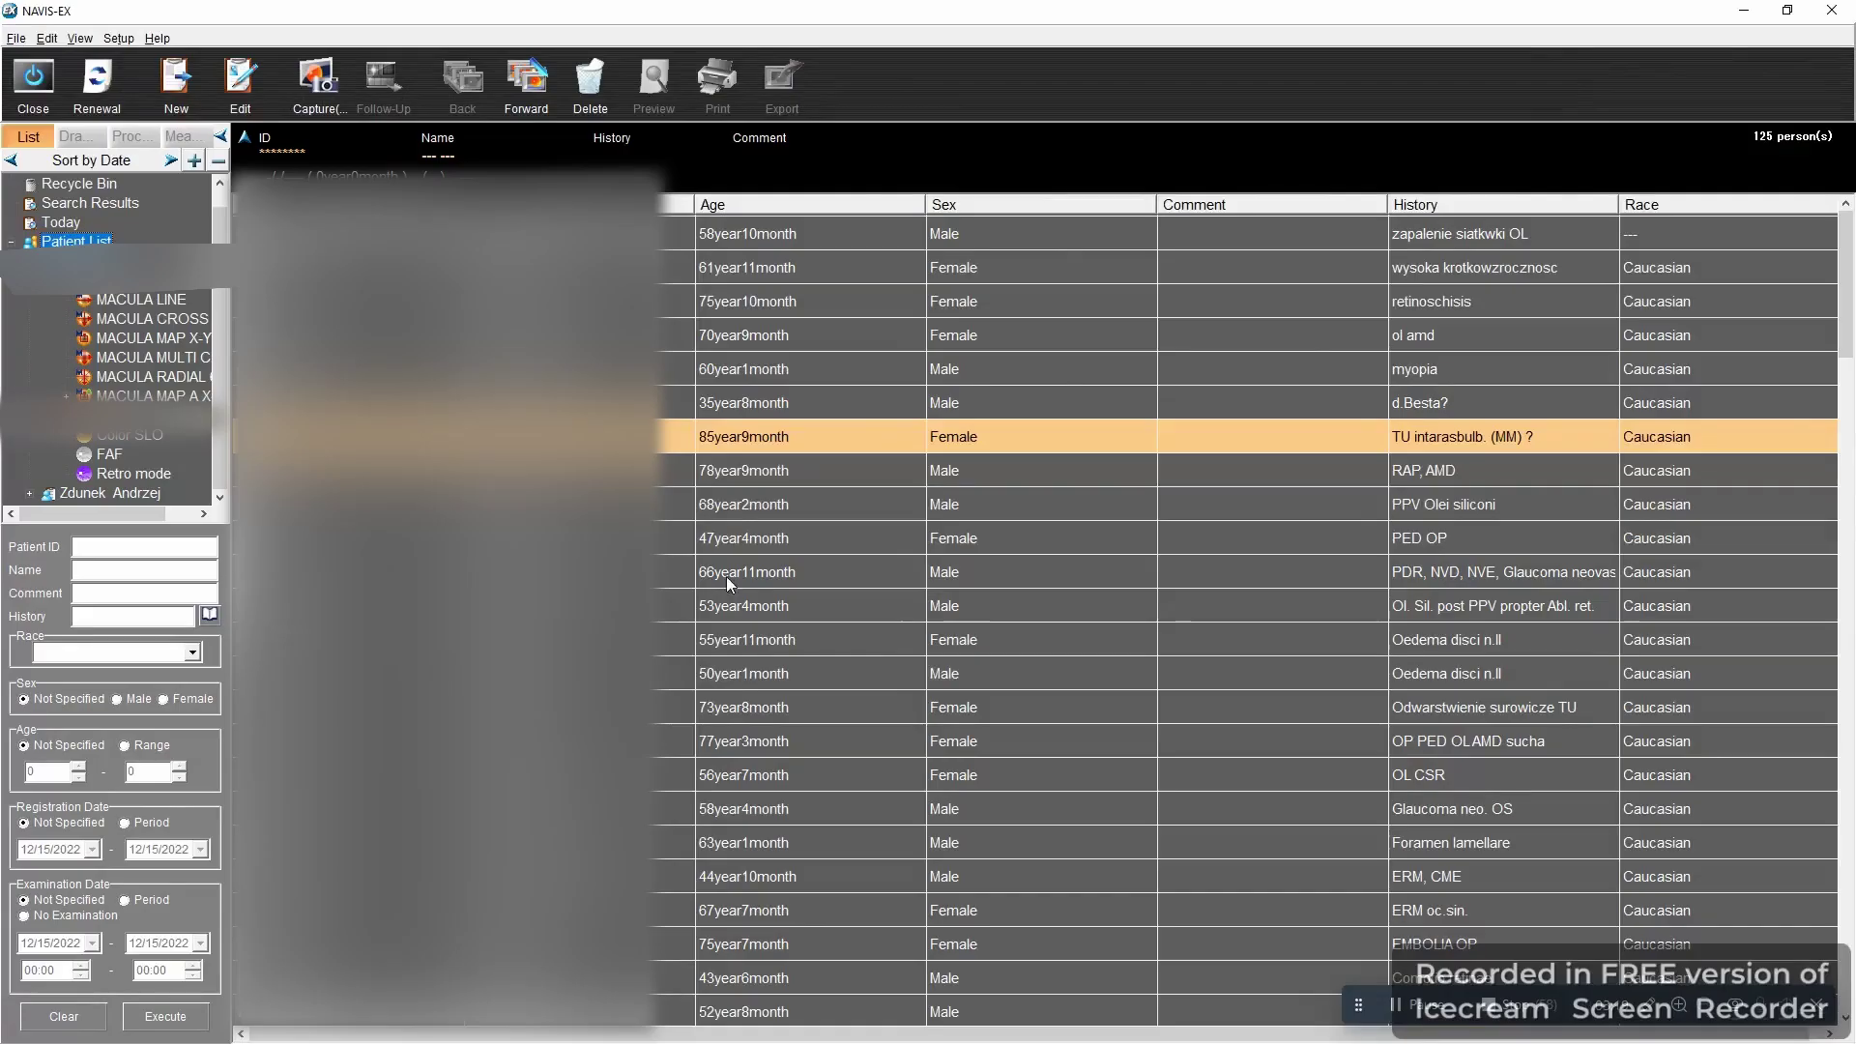
In NAVIS-EX, open a patient's 29 captured images from 3/23/2022
left_click(1000, 509)
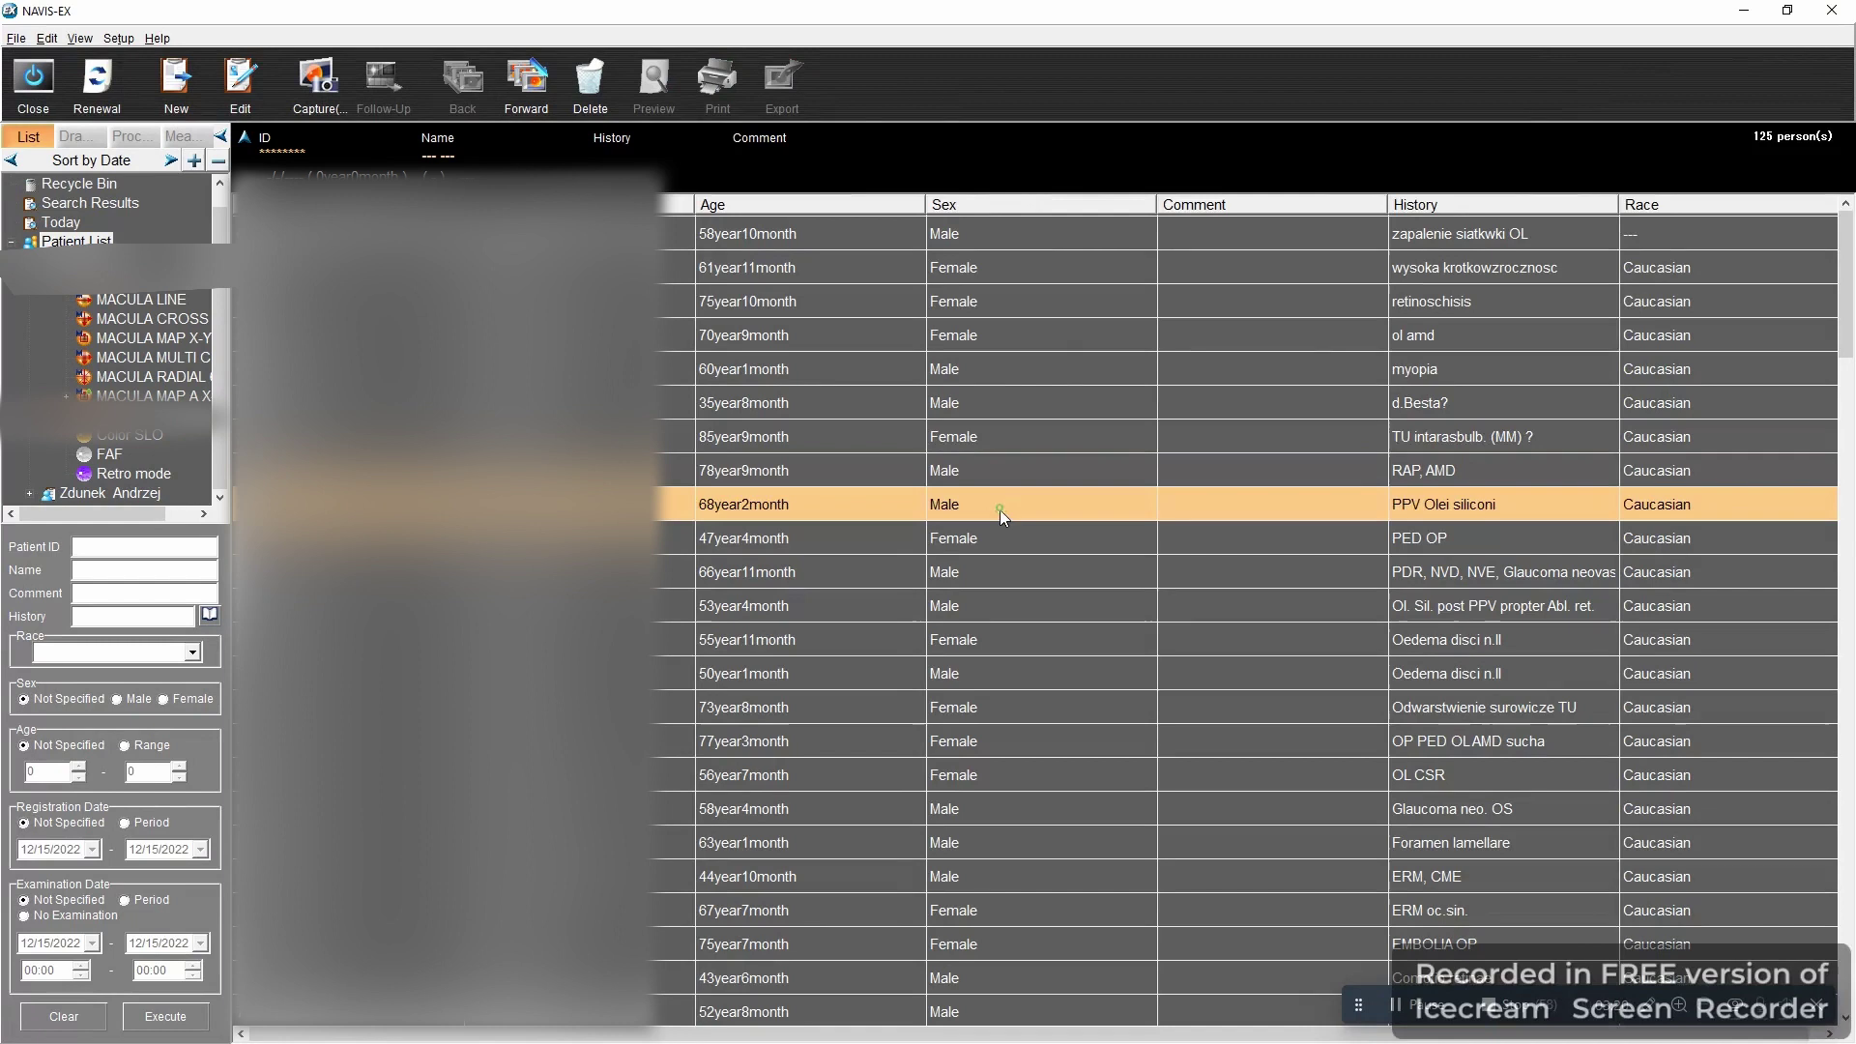
left_click(980, 541)
double_click(980, 541)
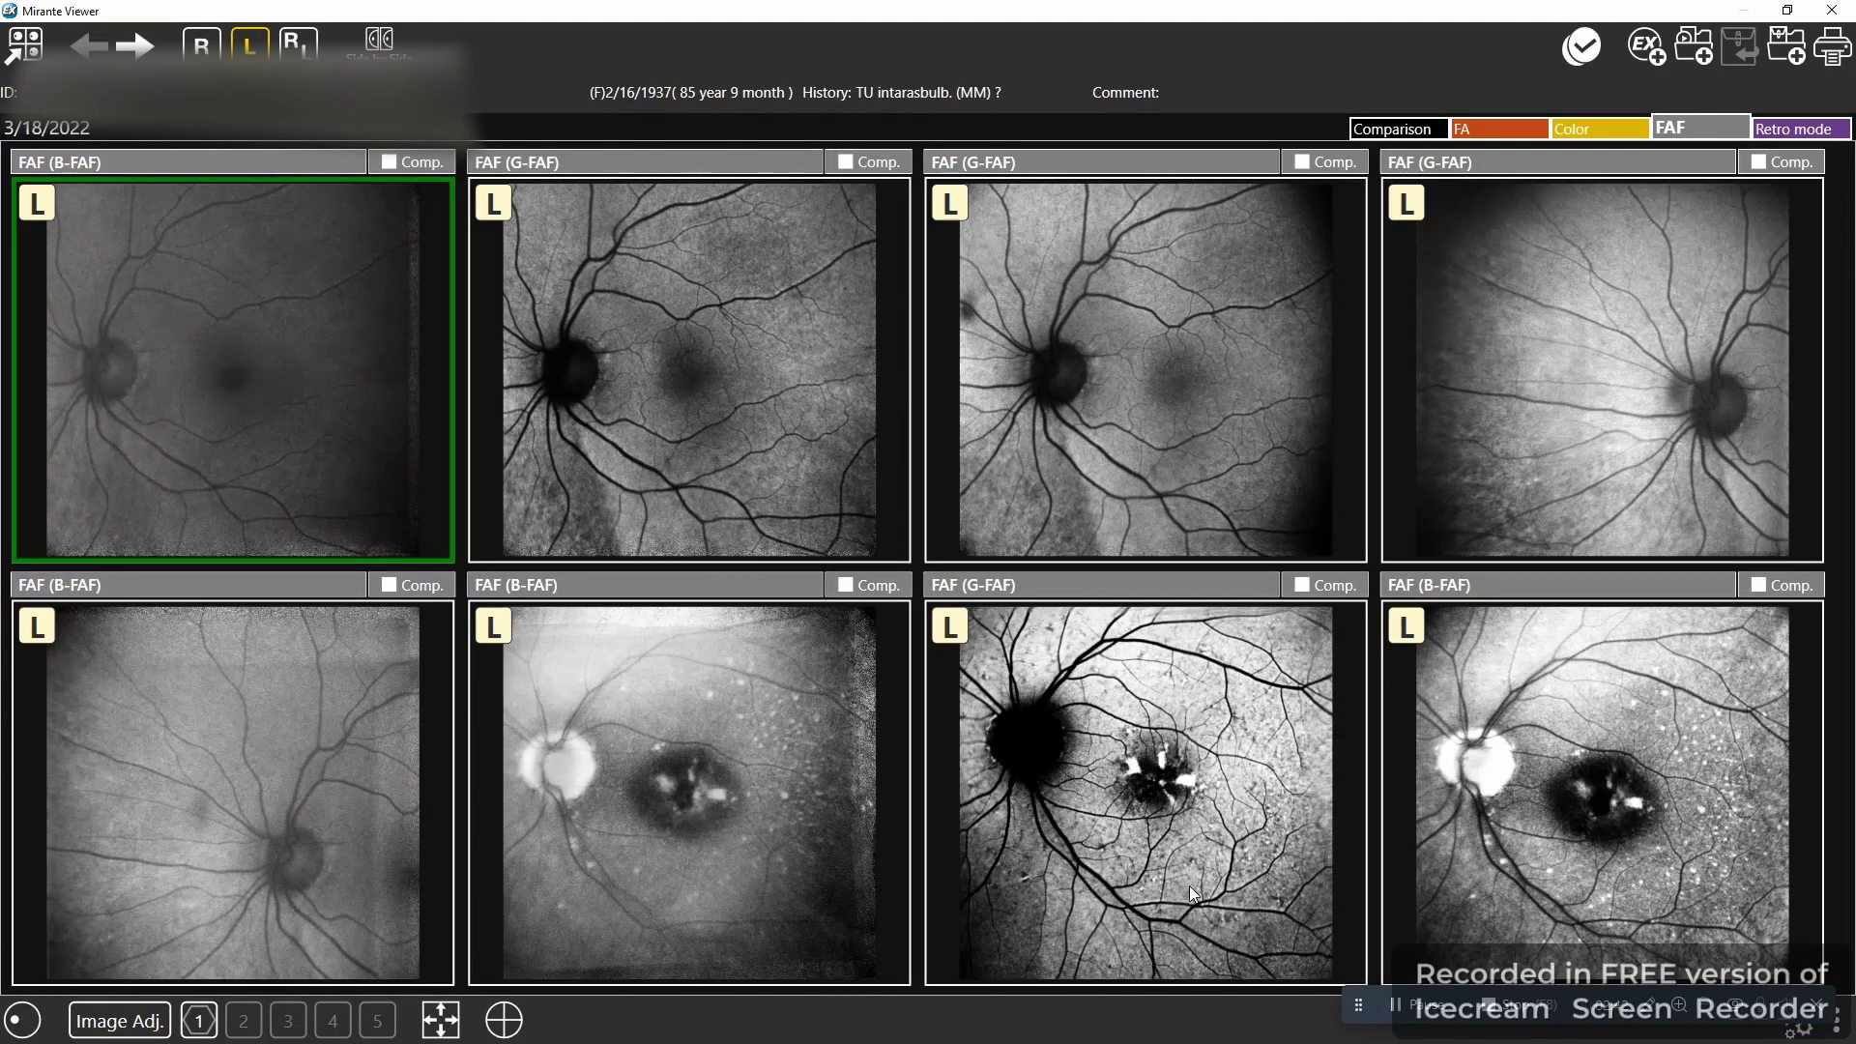
Open the seventh FAF image full-size and page through the exam to the Retro mode DL image
double_click(1189, 885)
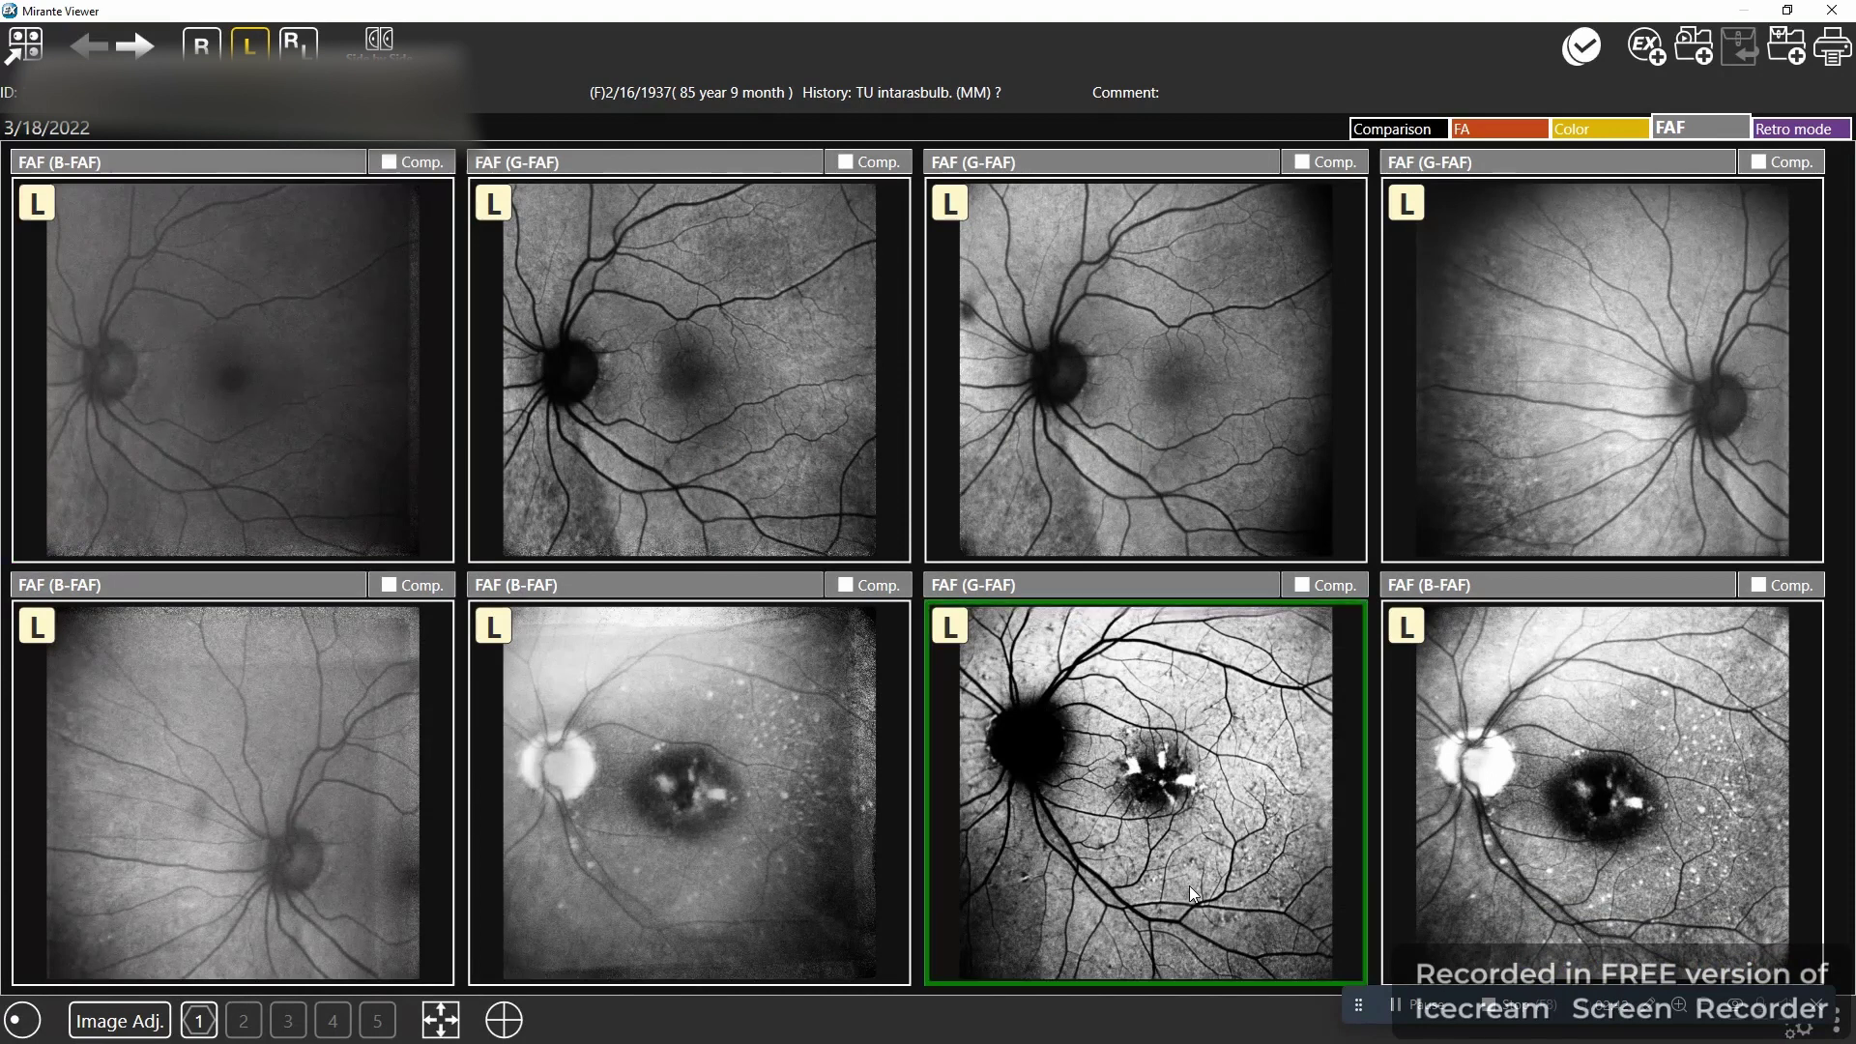
left_click(1833, 591)
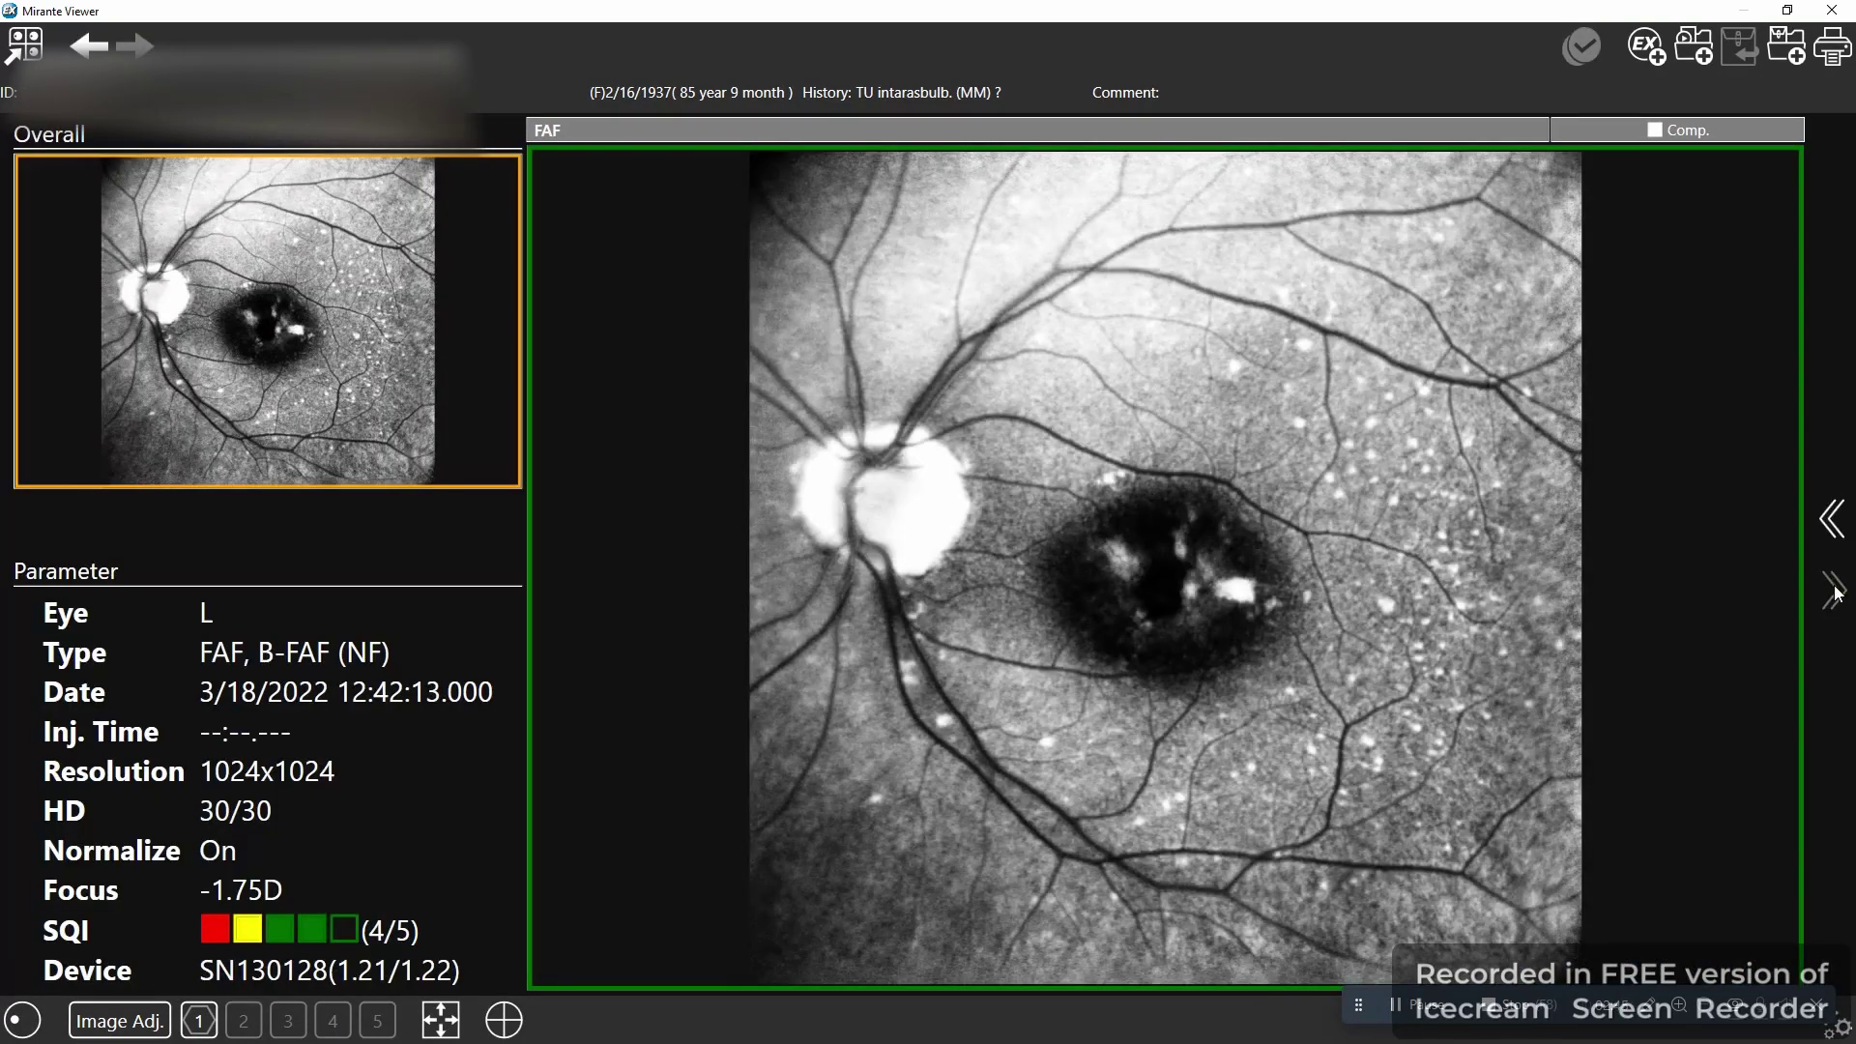
left_click(1830, 522)
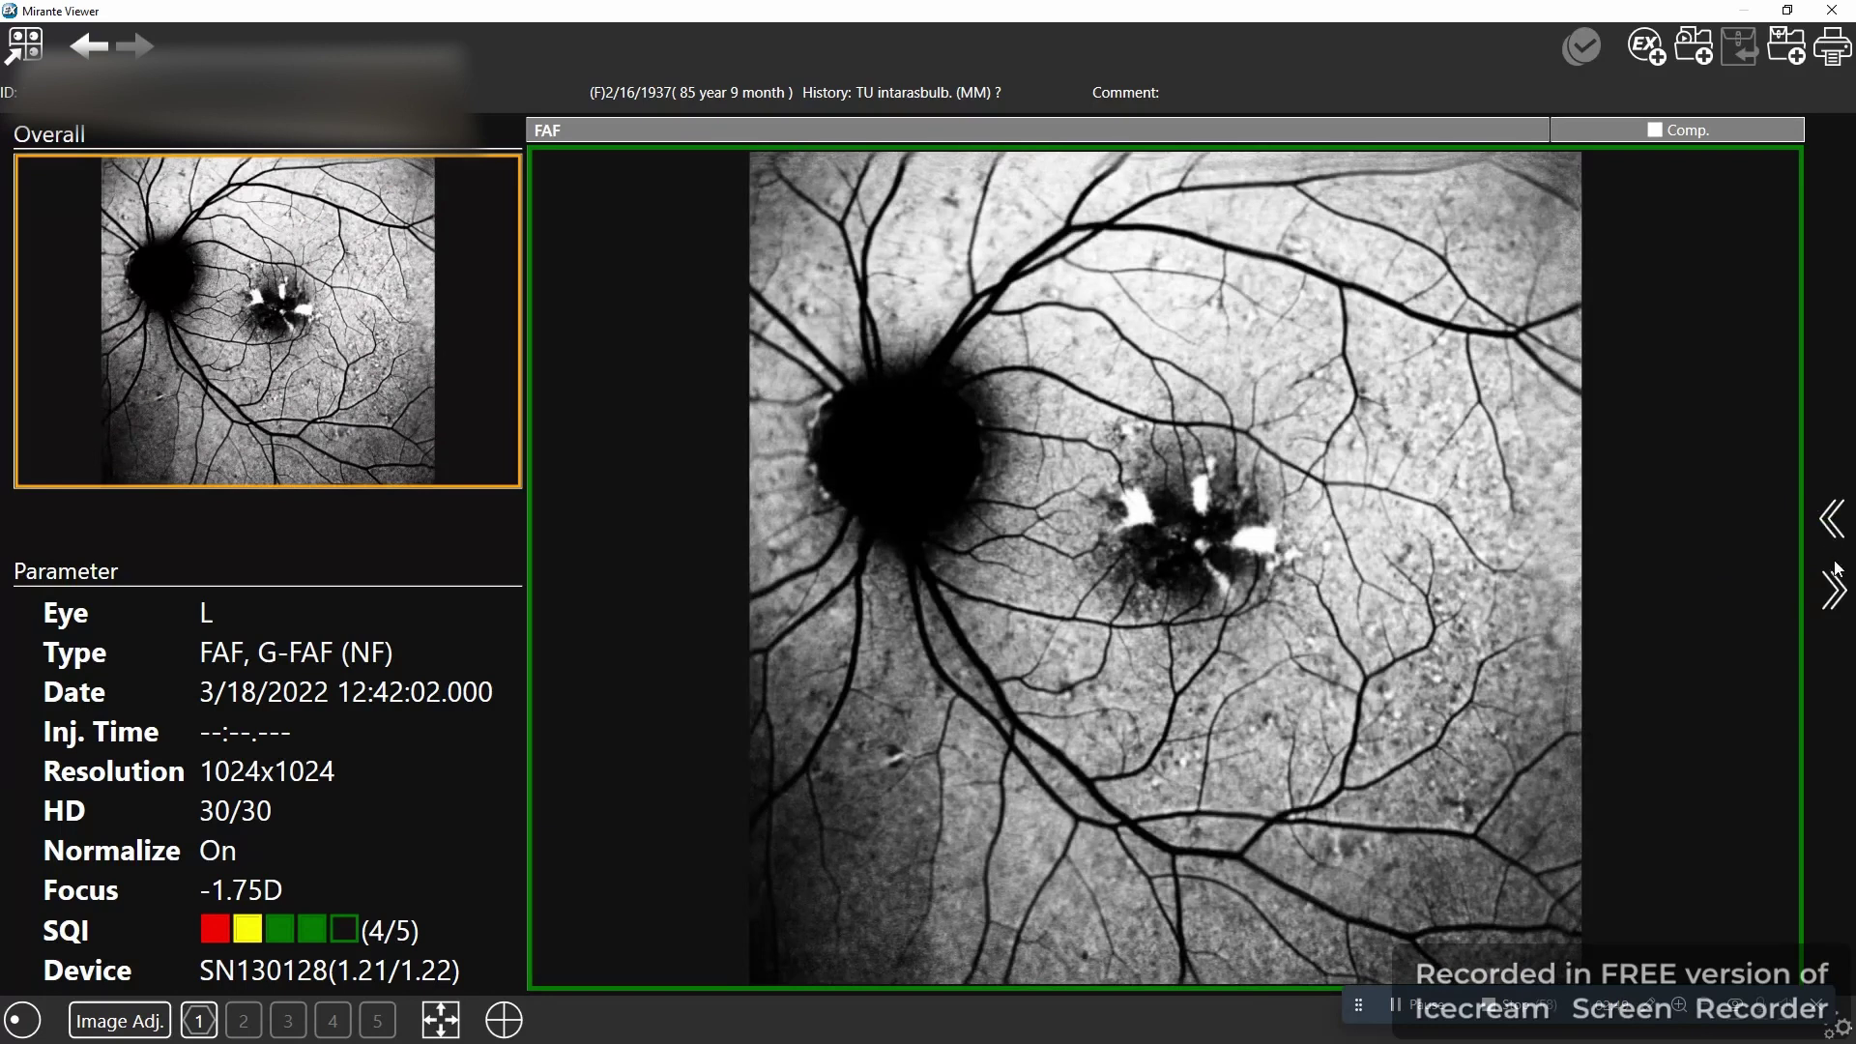
left_click(1835, 591)
left_click(1835, 592)
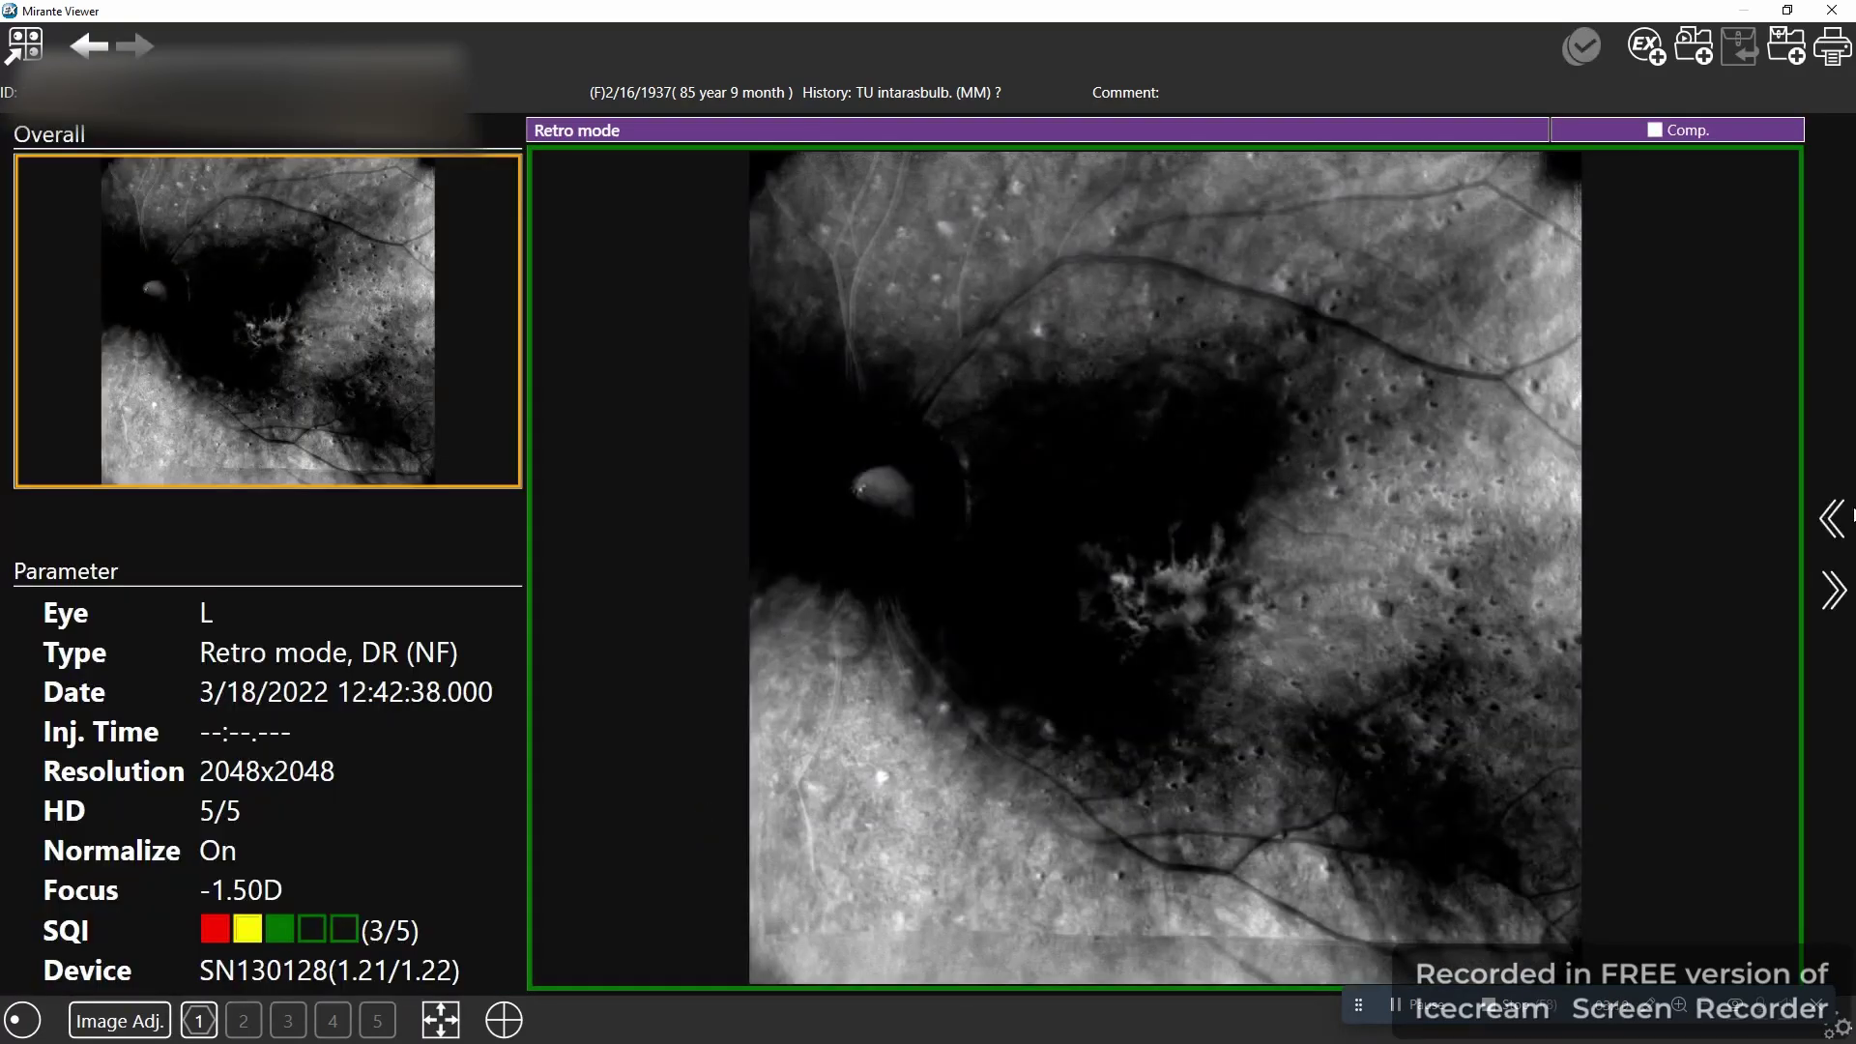
left_click(1830, 522)
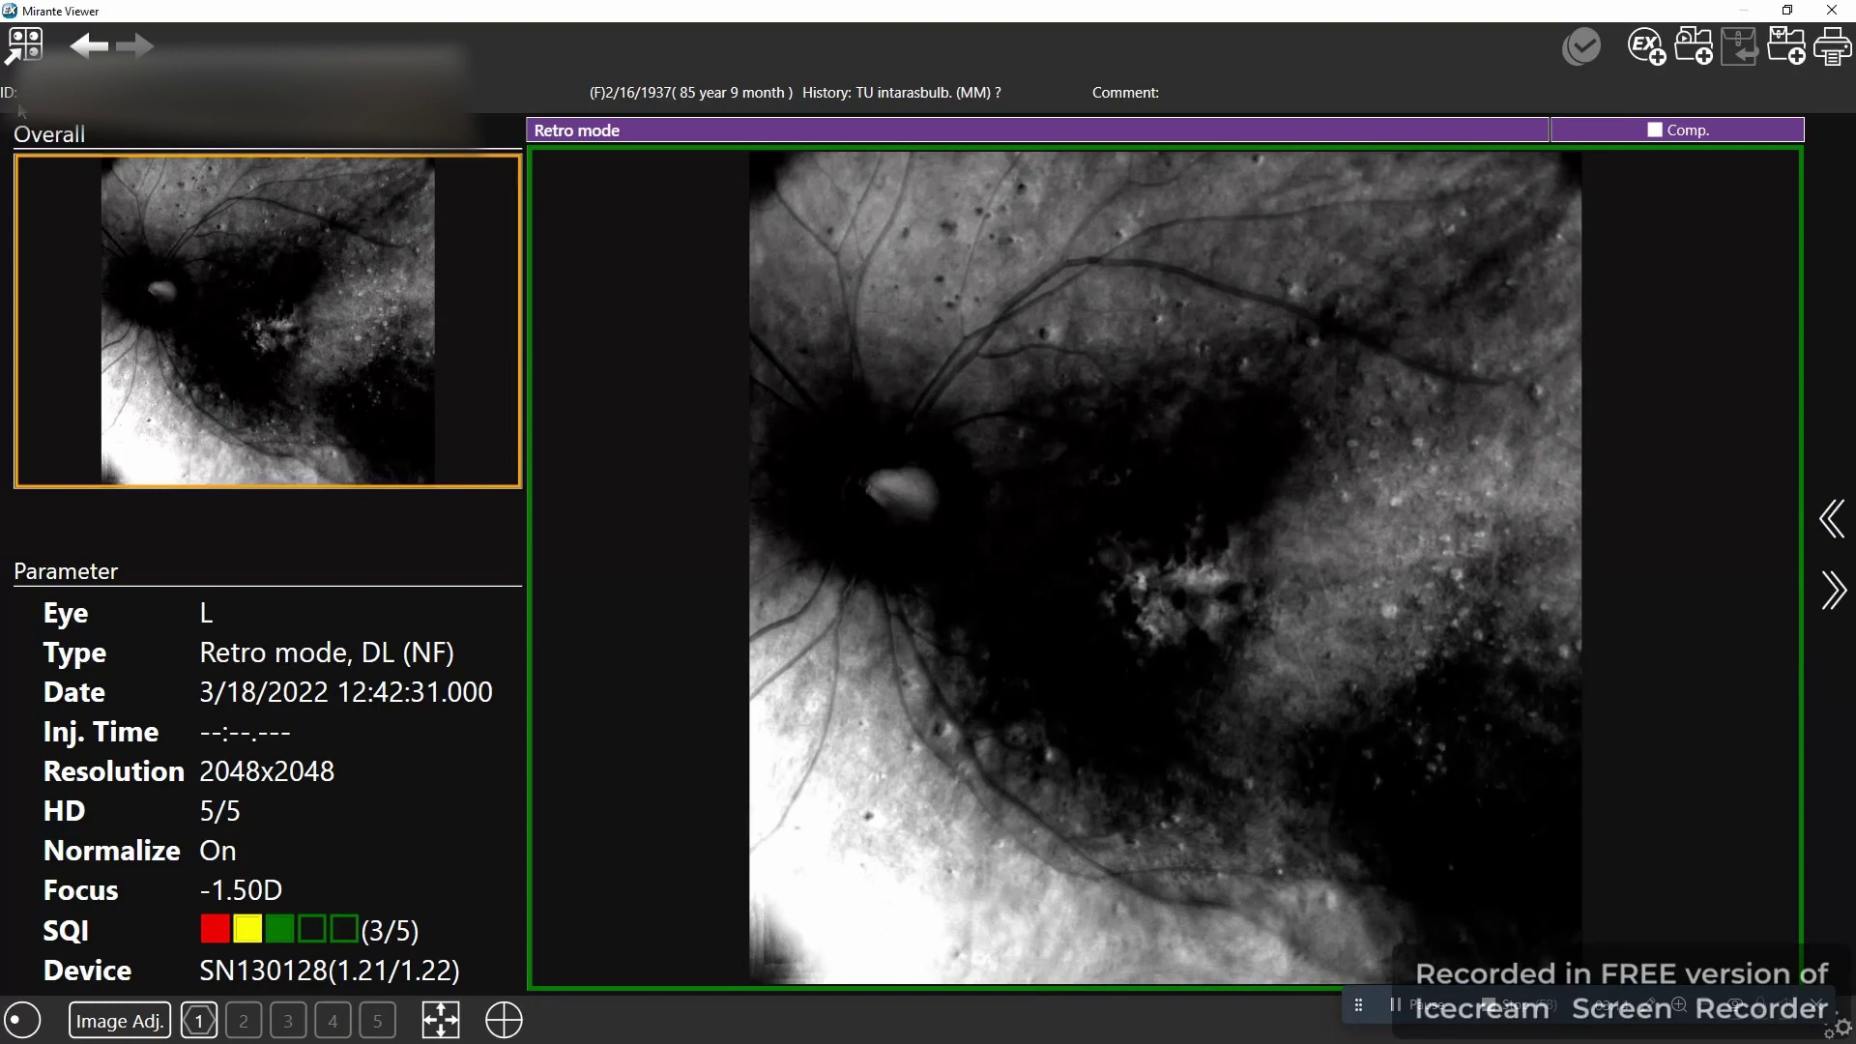
Return to the Comparison grid and scroll down through the image thumbnails
left_click(24, 43)
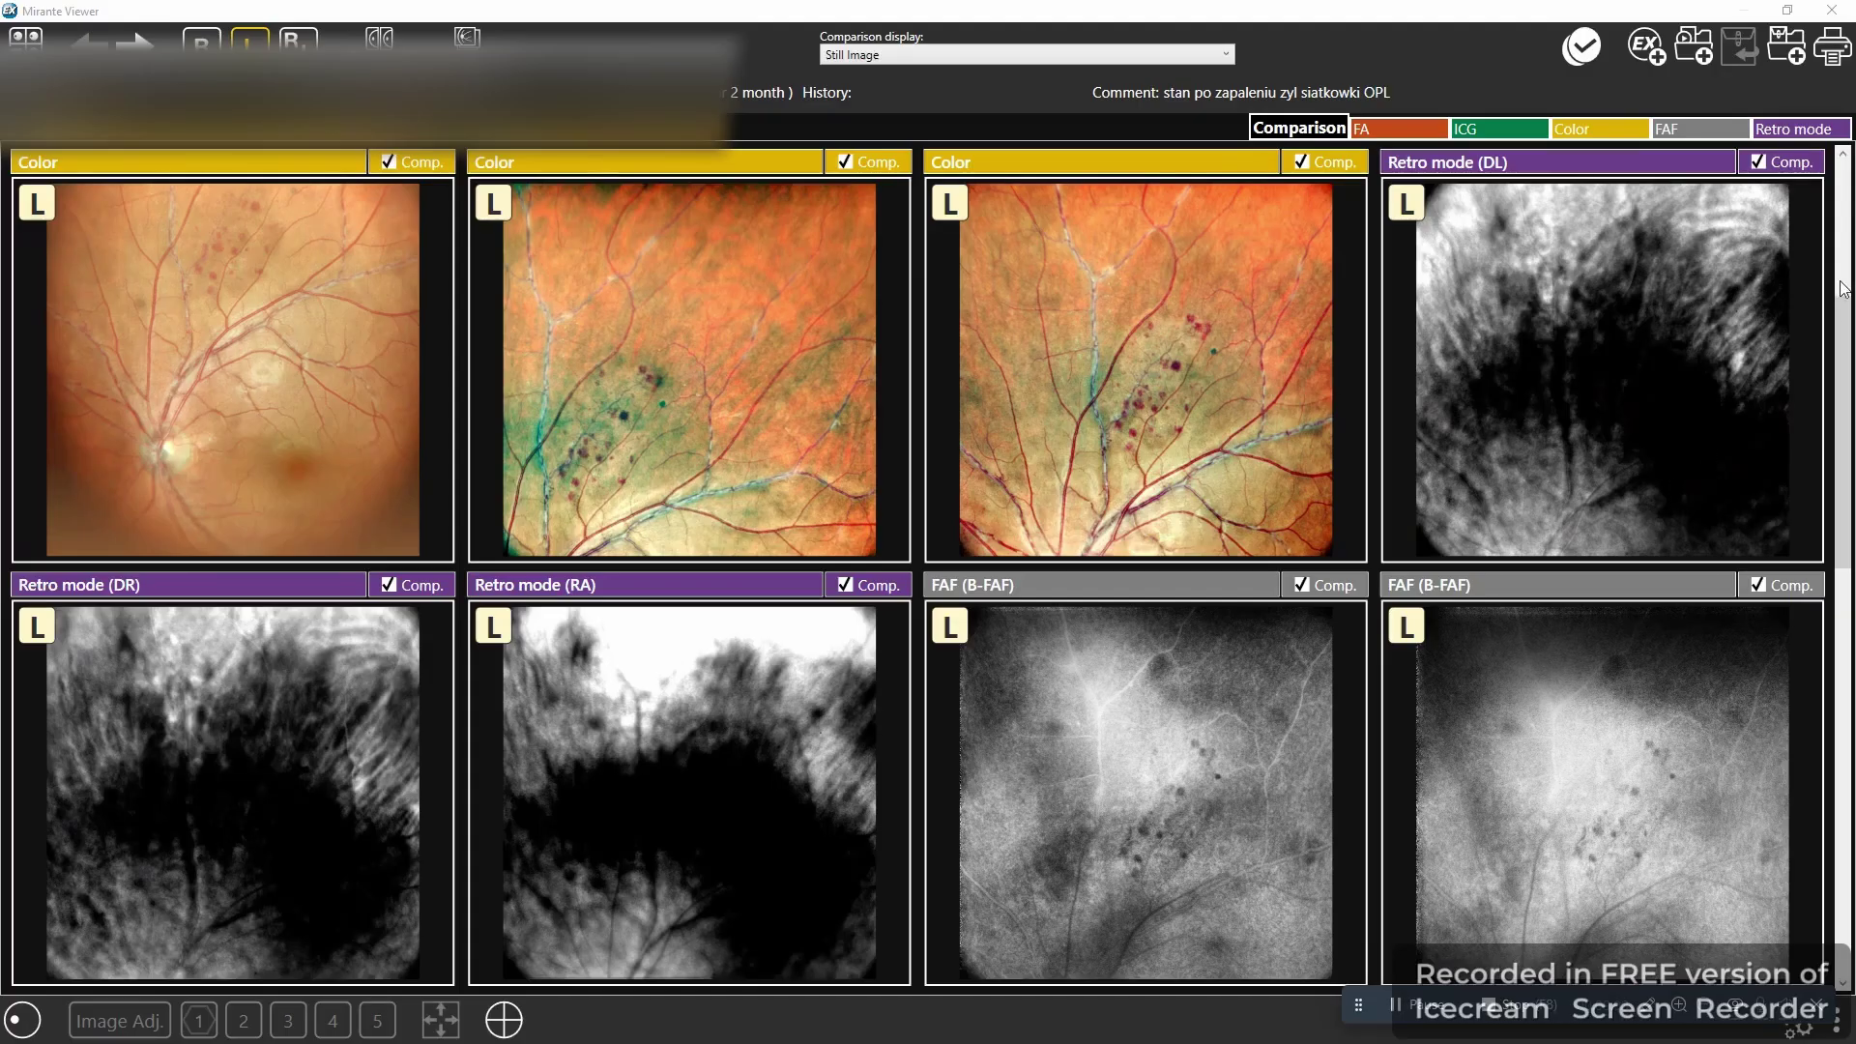
left_click_drag(1850, 309, 1843, 678)
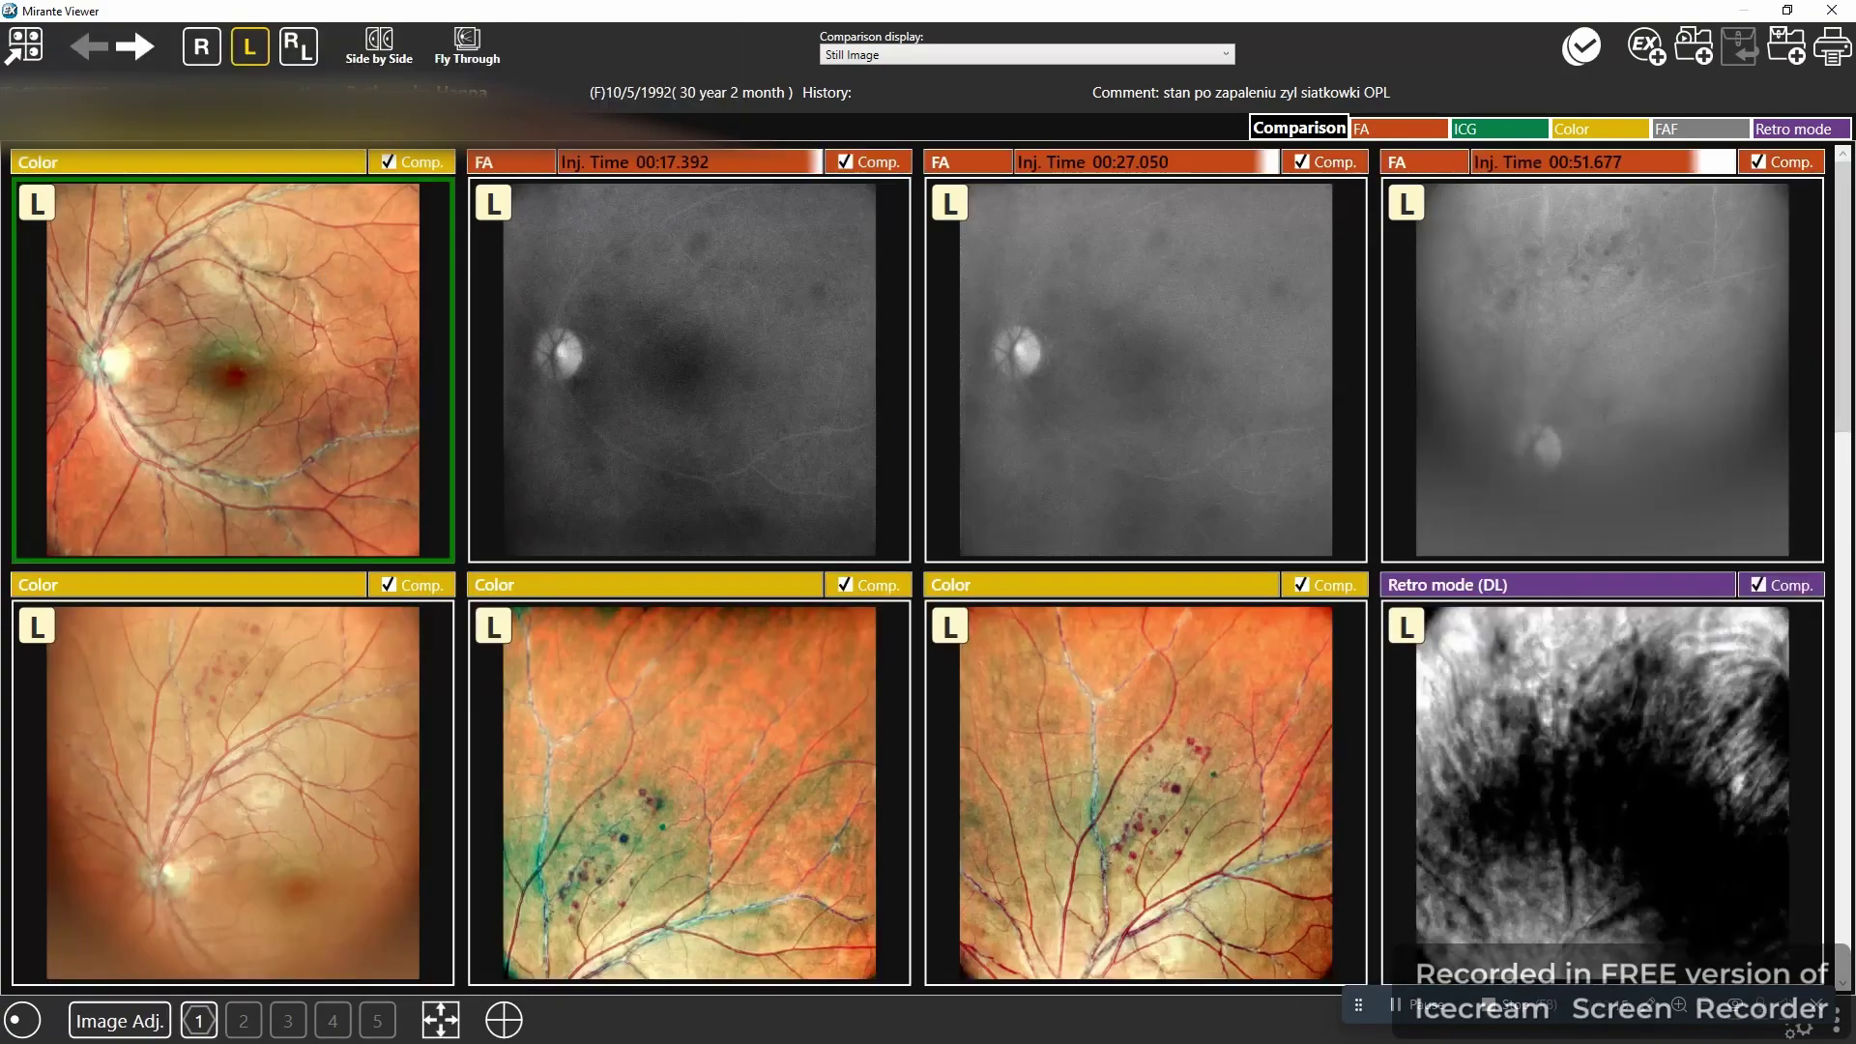
In fly-through view, advance through Retro mode and FAF images to the FA image at 04:01.370
left_click(467, 44)
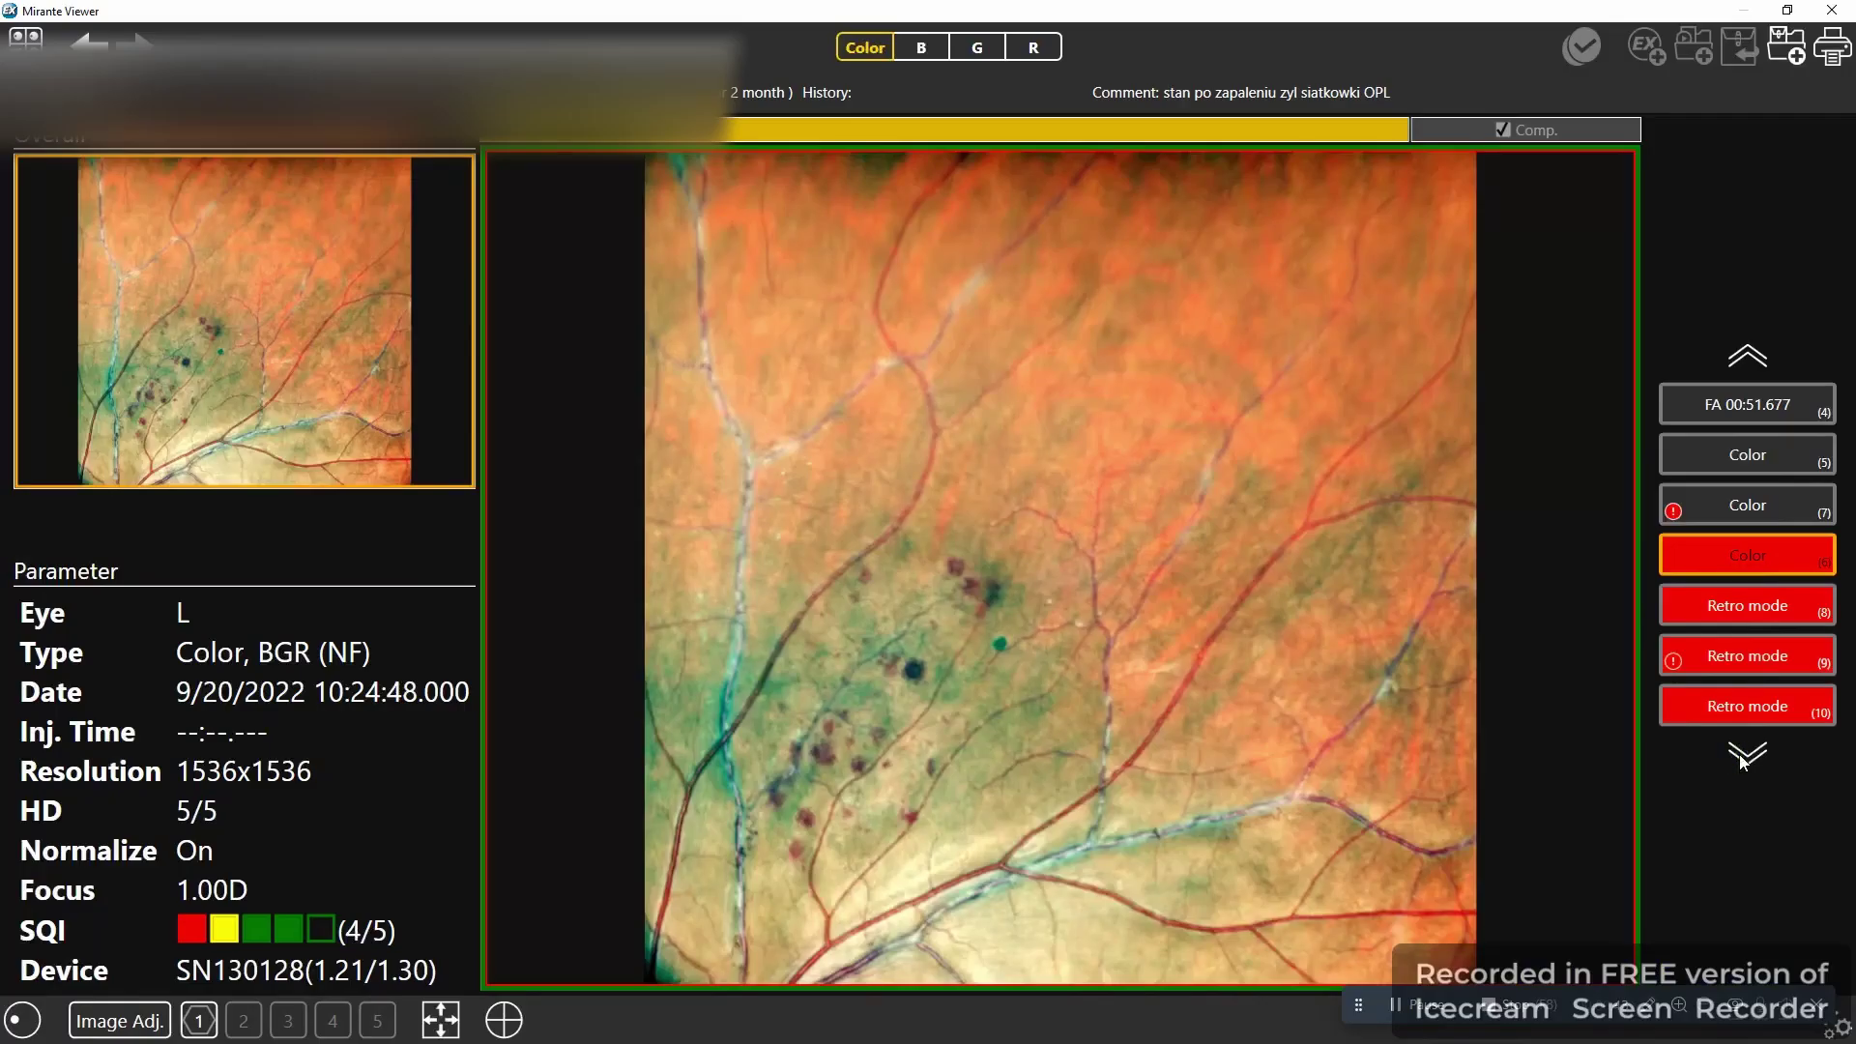
left_click(1746, 756)
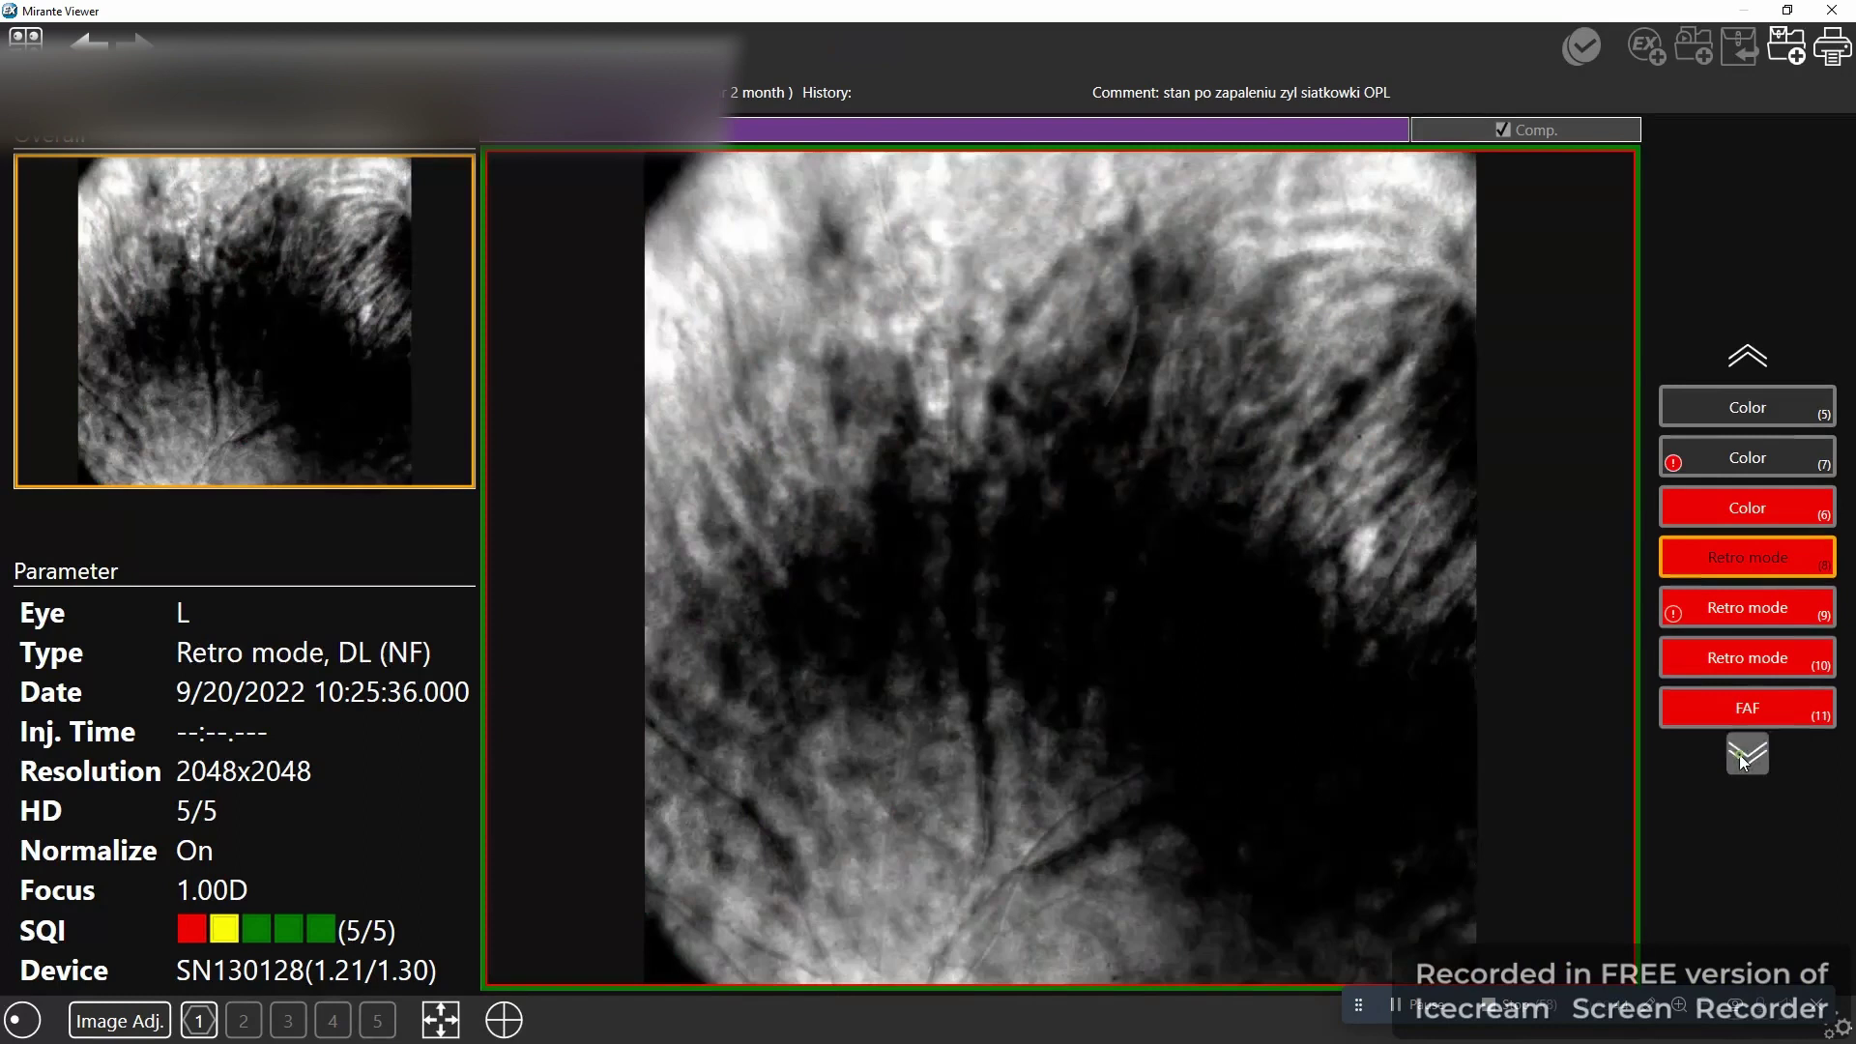
left_click(1746, 756)
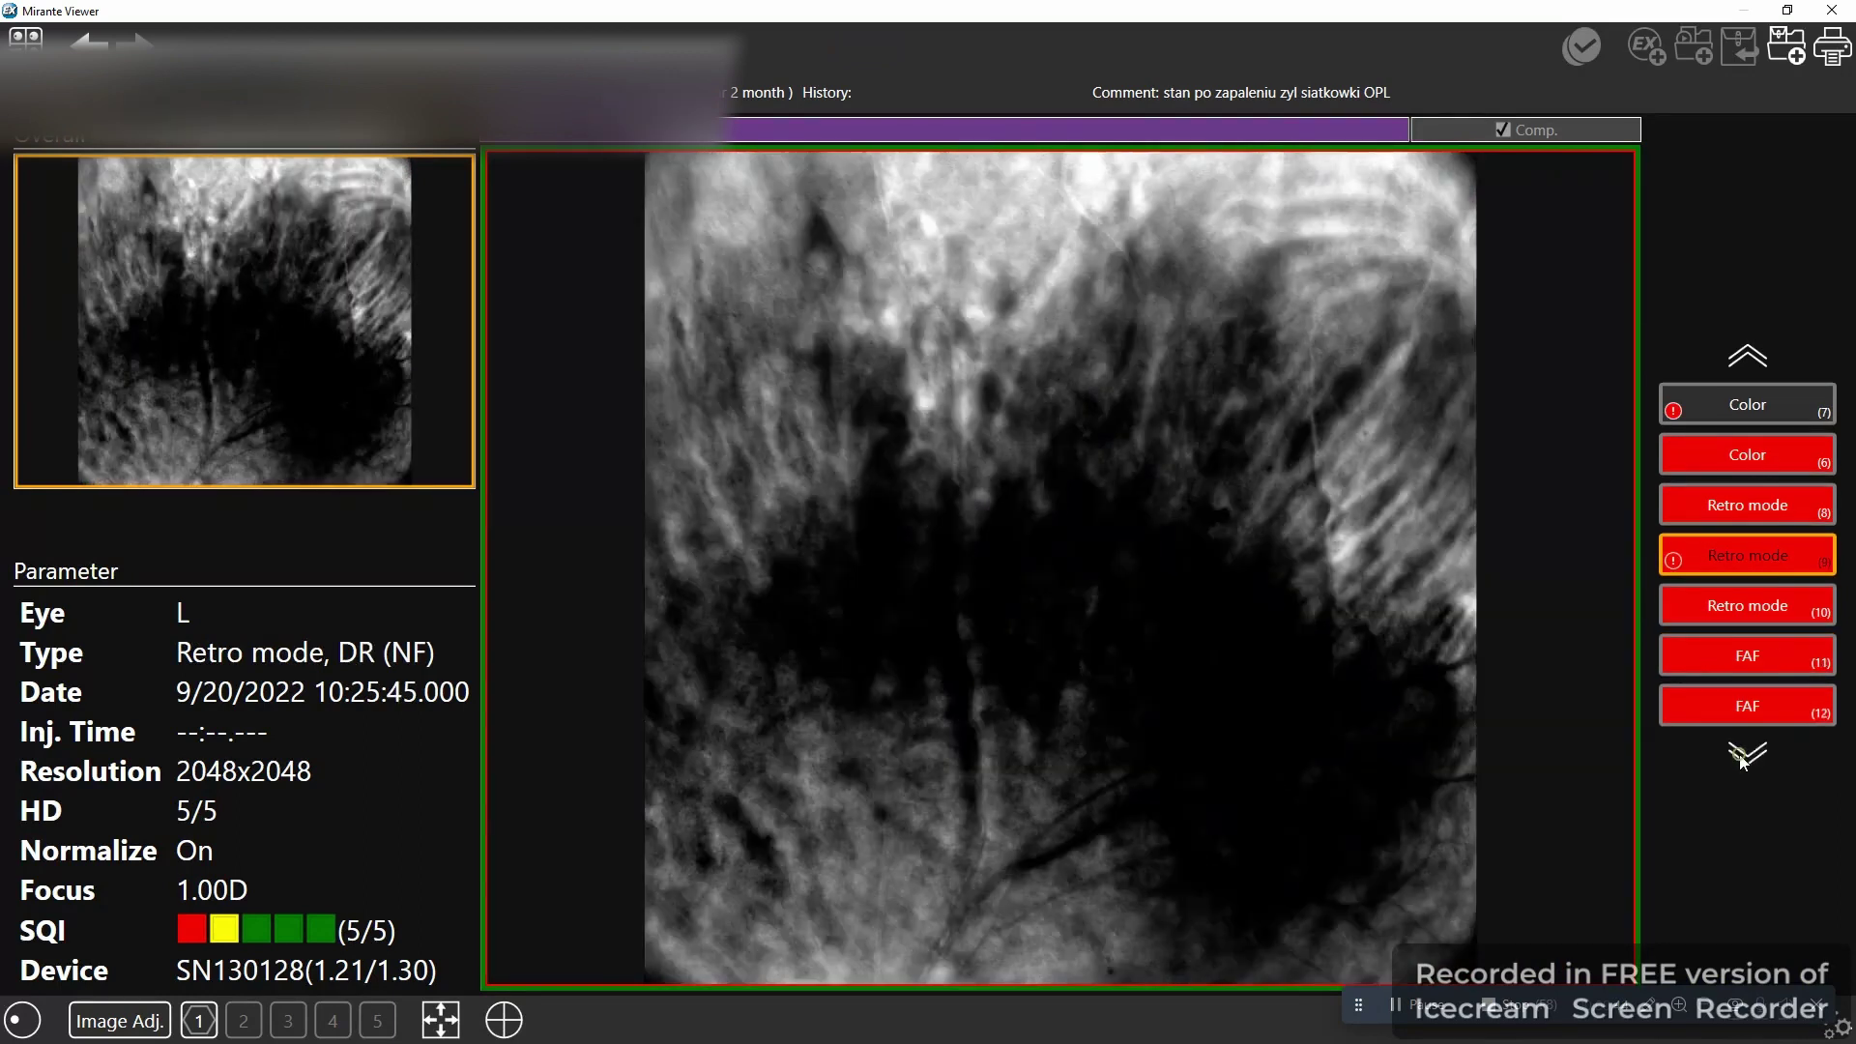
left_click(1746, 756)
left_click(1746, 756)
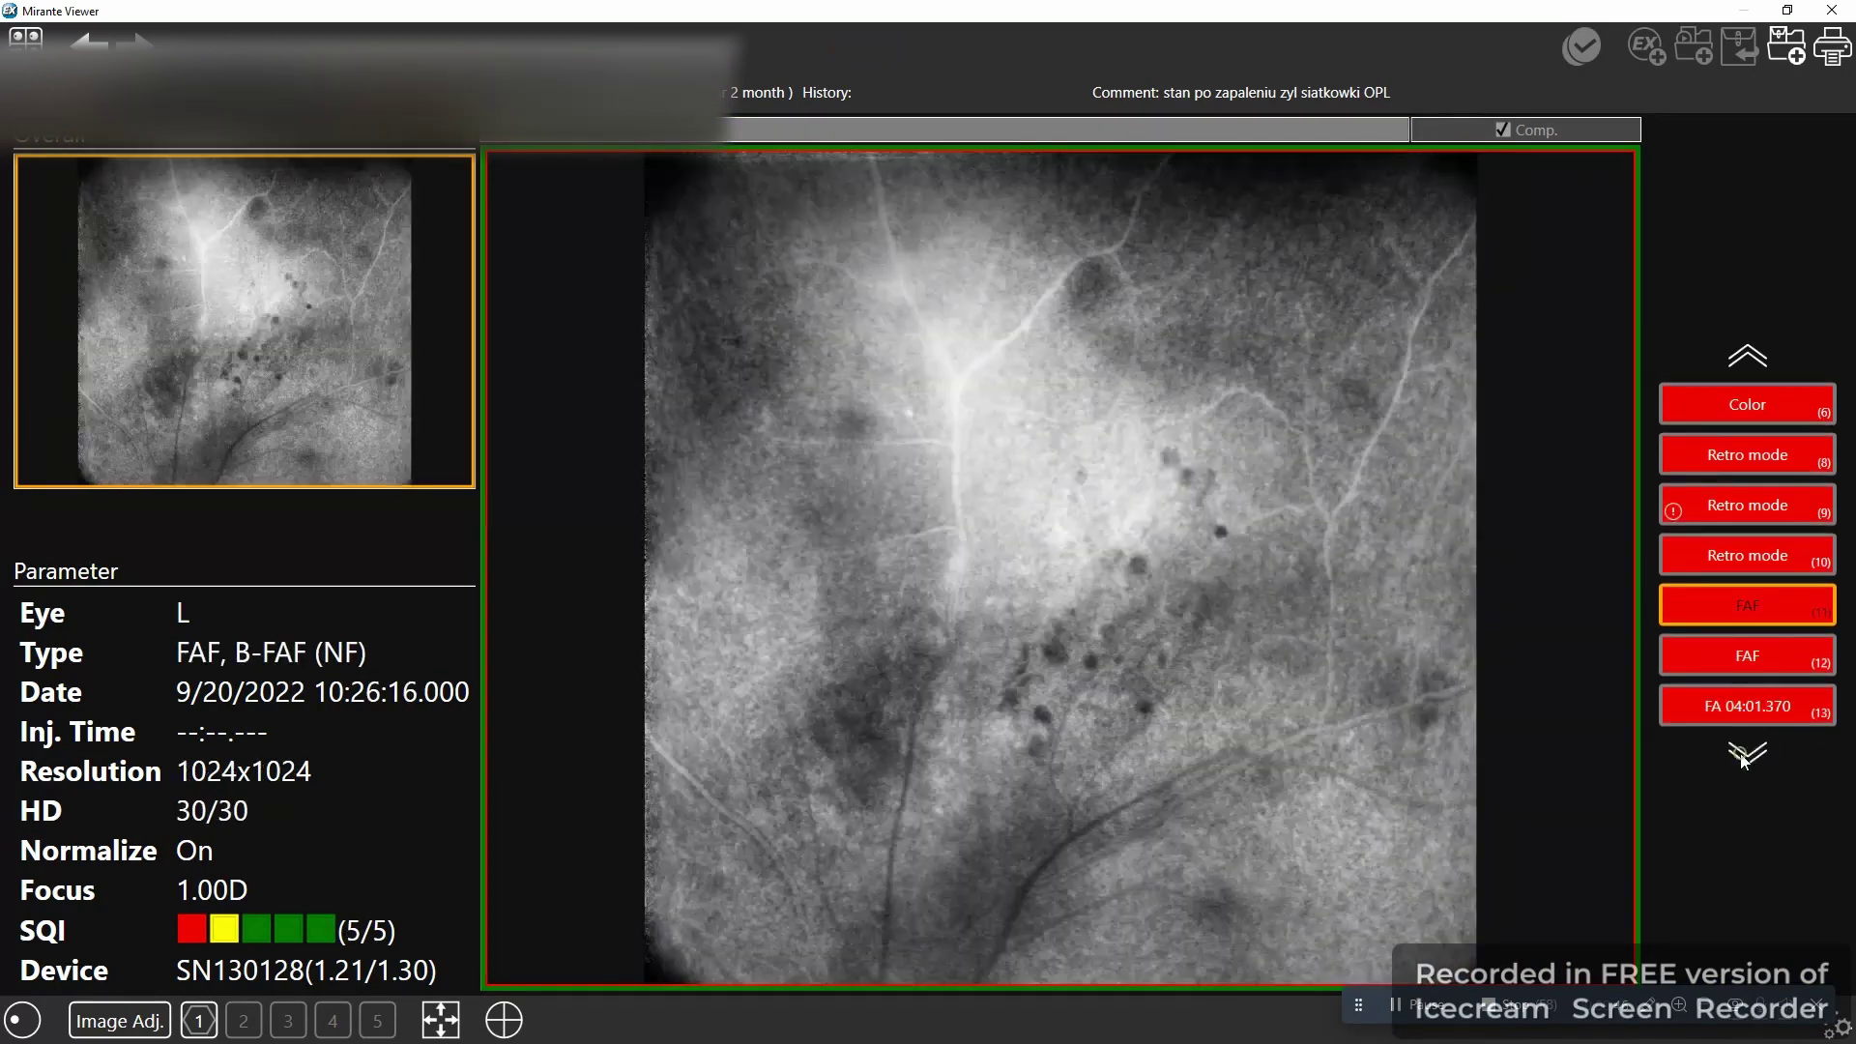
left_click(1746, 756)
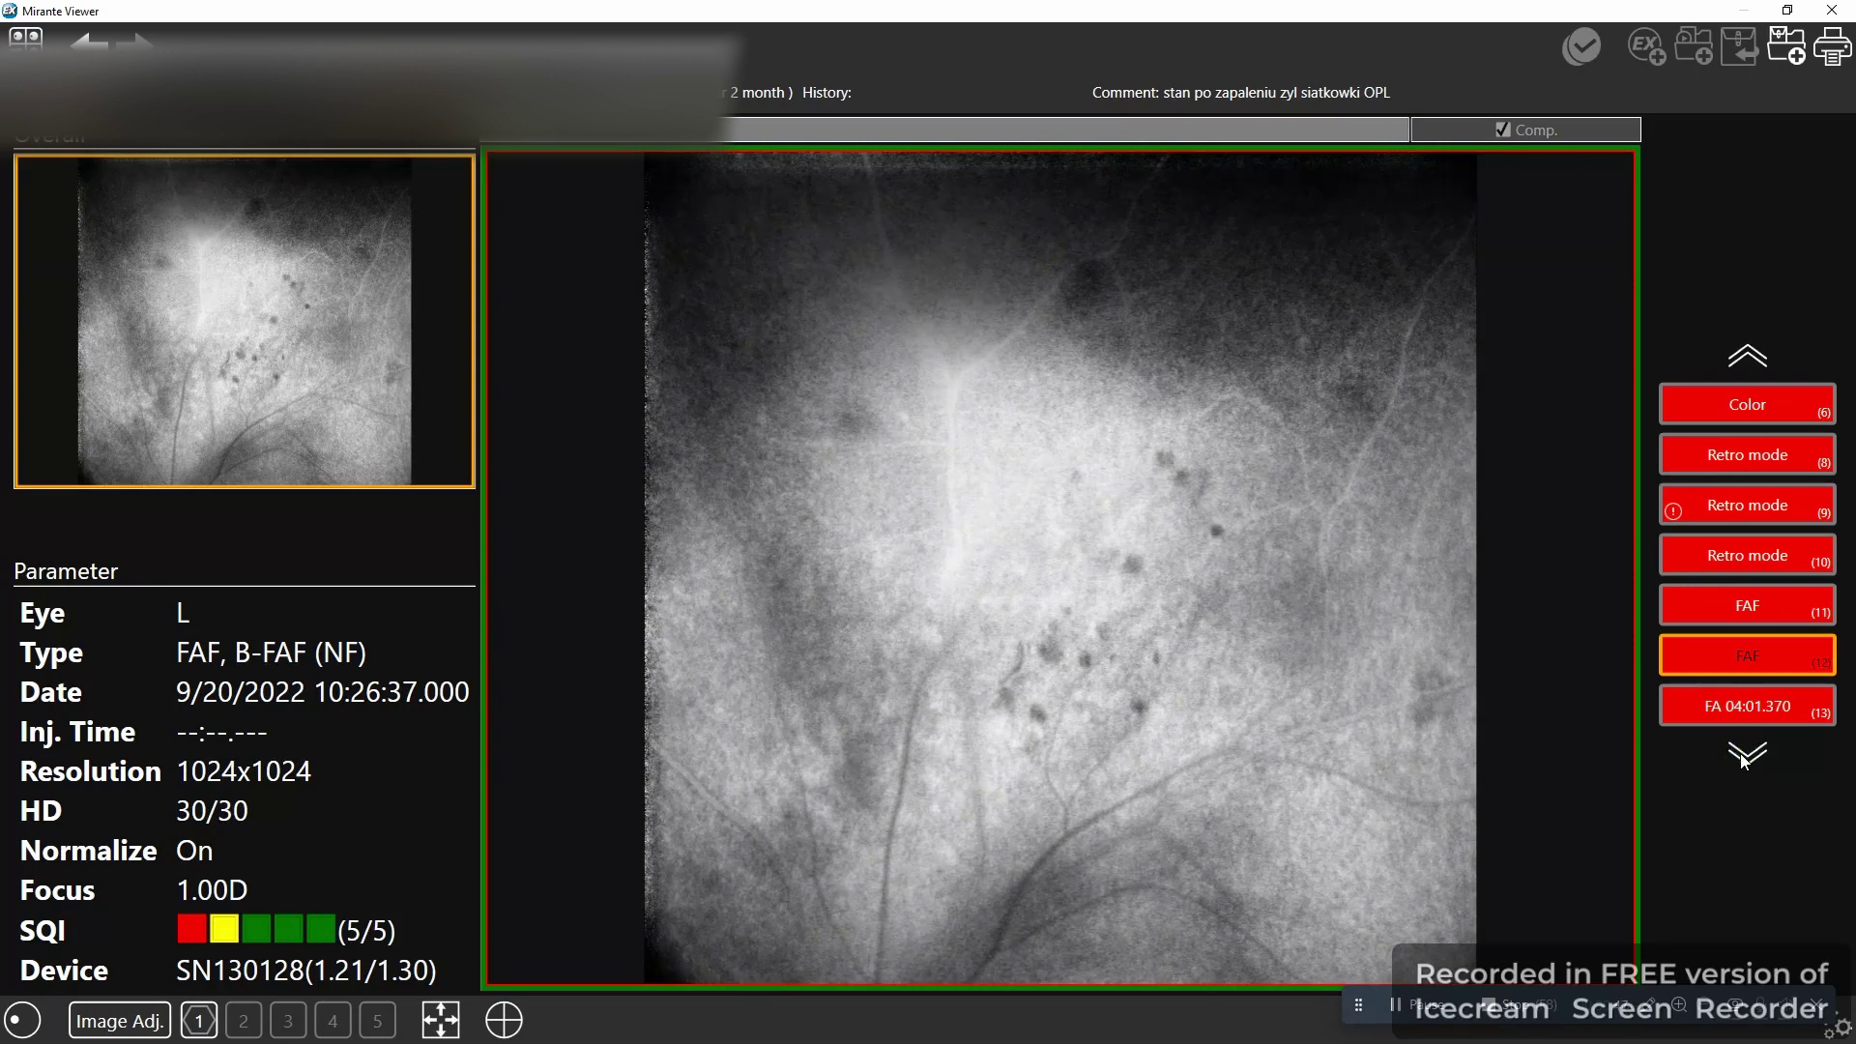
left_click(1746, 756)
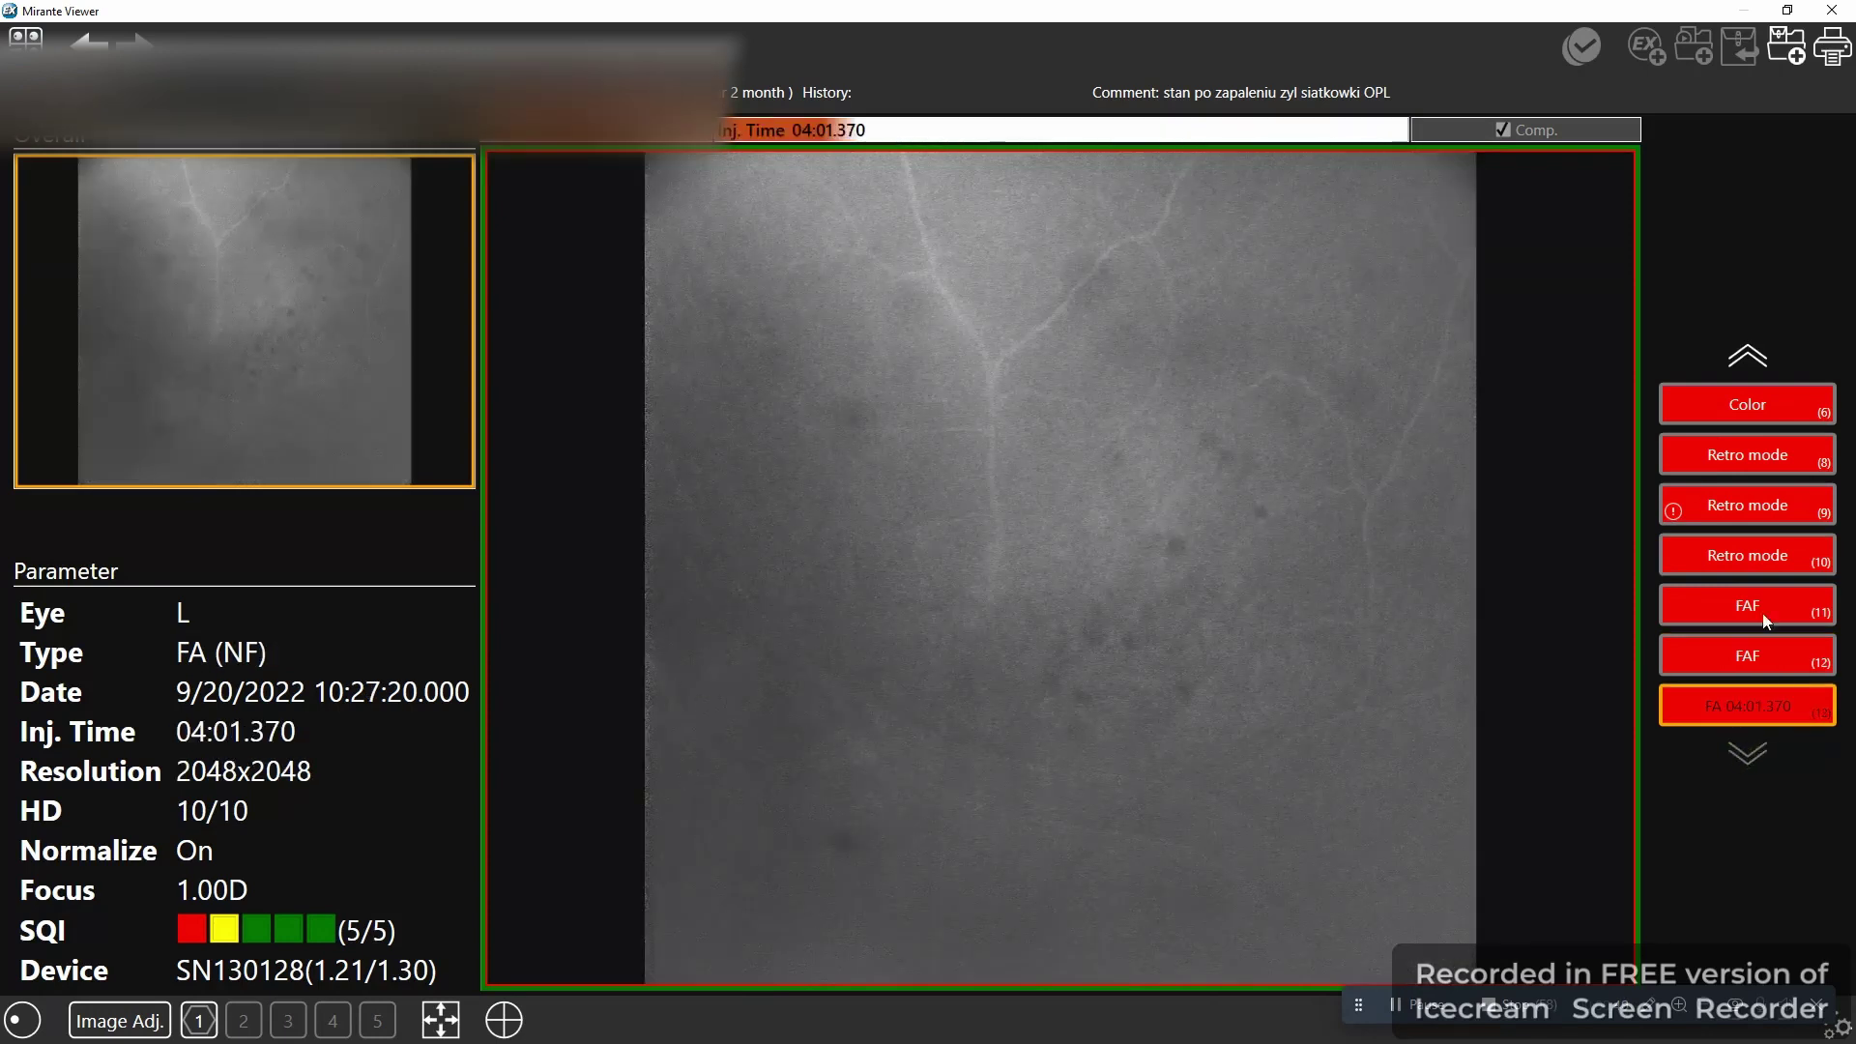
Step back to the Retro mode images and view each one in turn
left_click(1746, 358)
left_click(1746, 358)
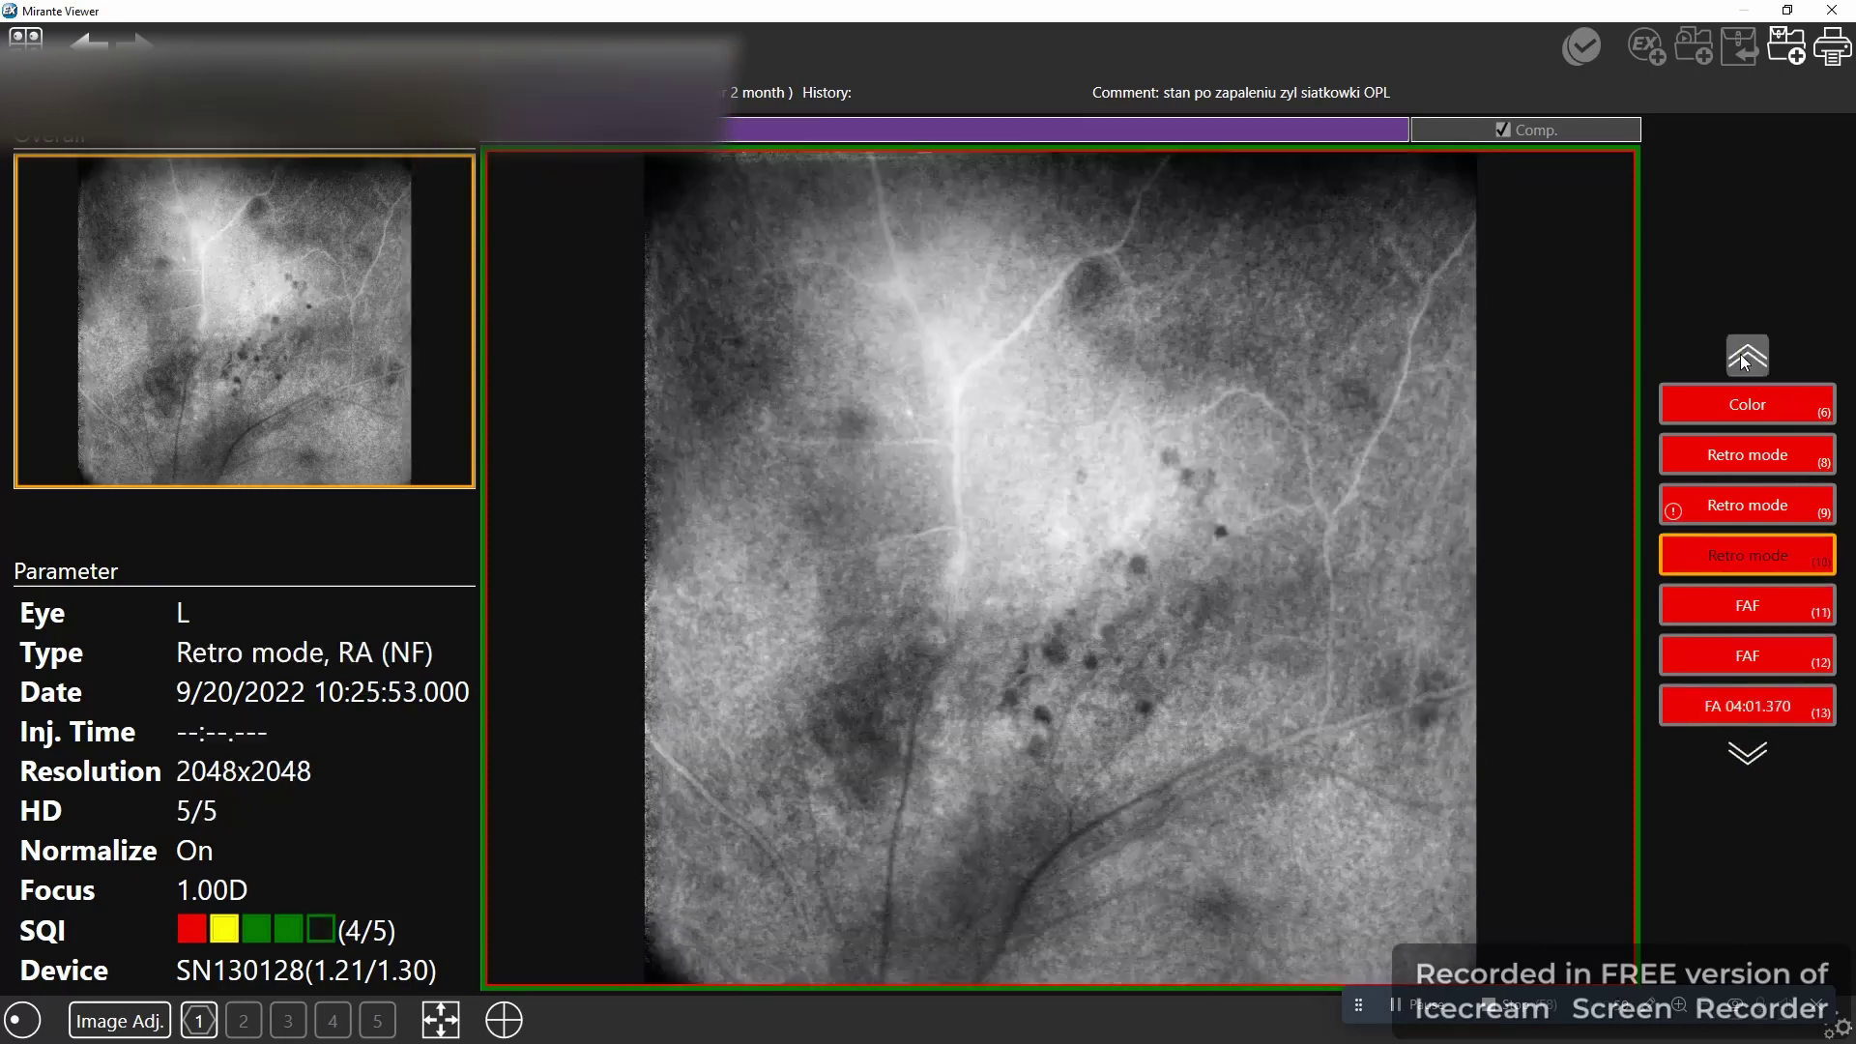
left_click(1746, 358)
left_click(1746, 358)
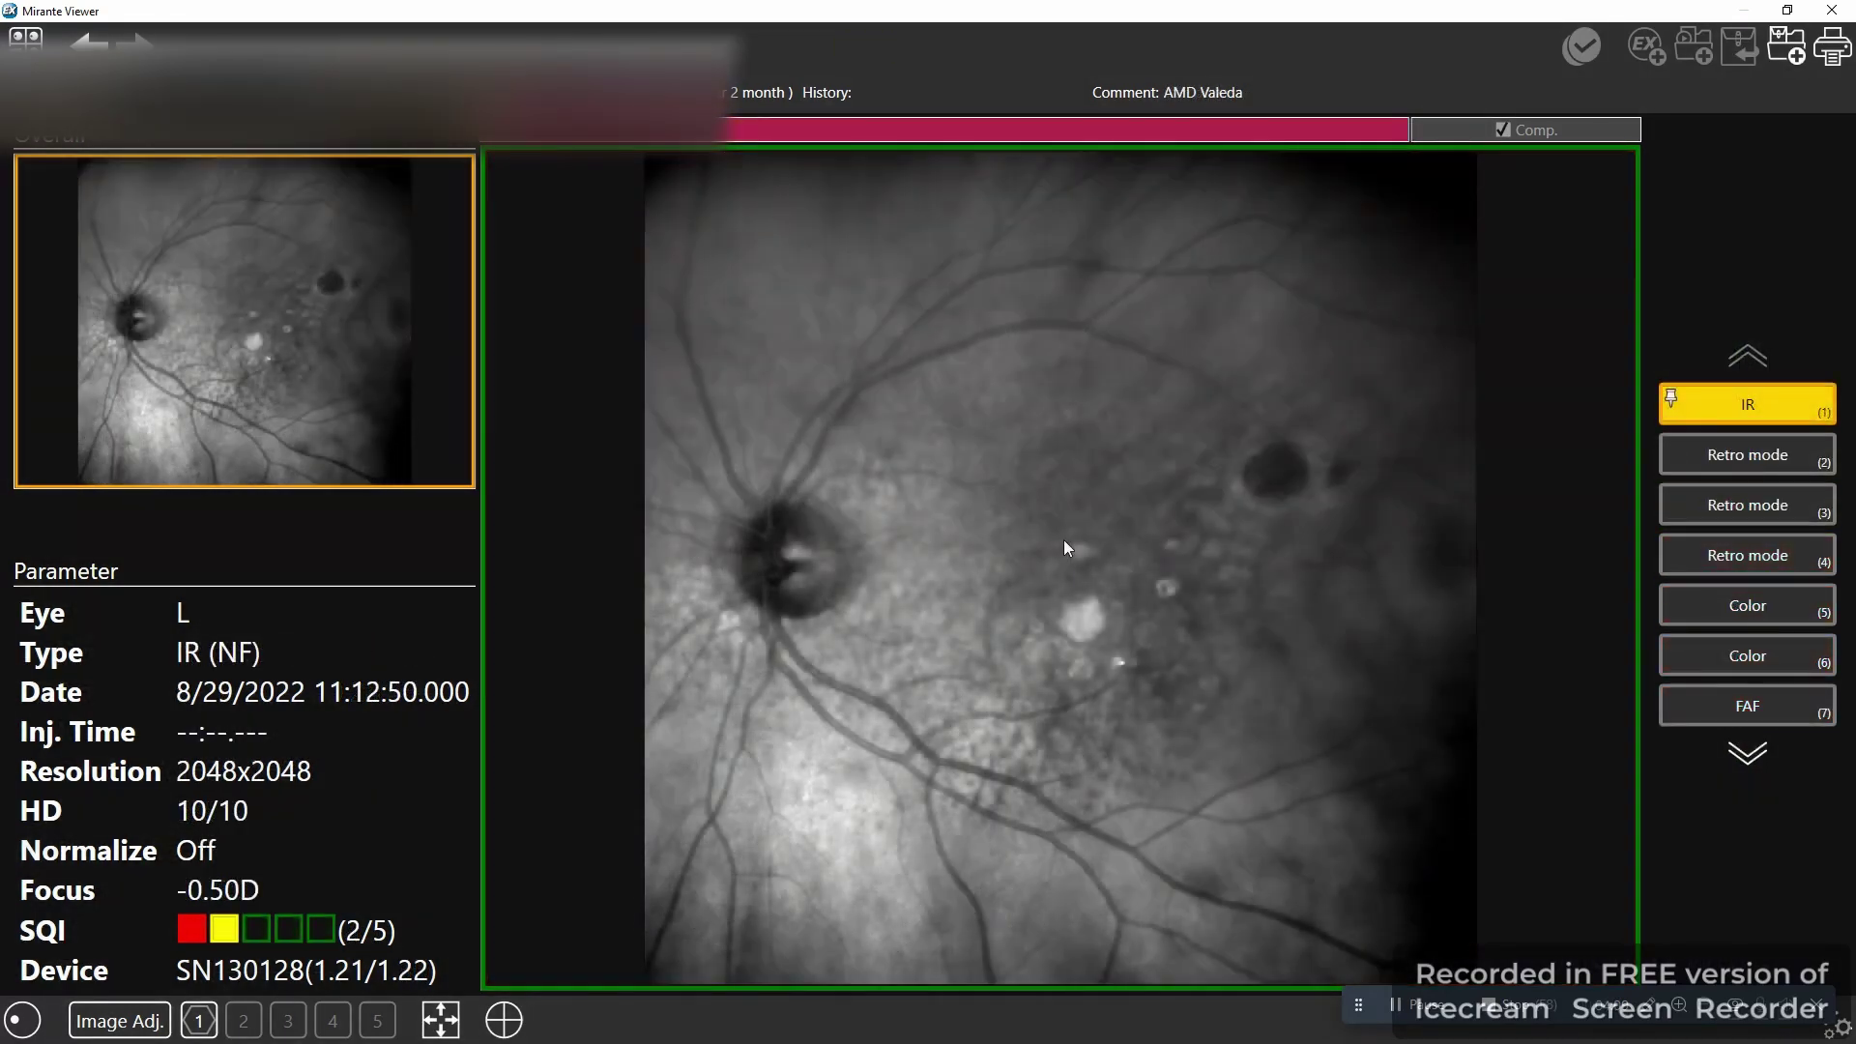
left_click(1802, 466)
left_click(1769, 503)
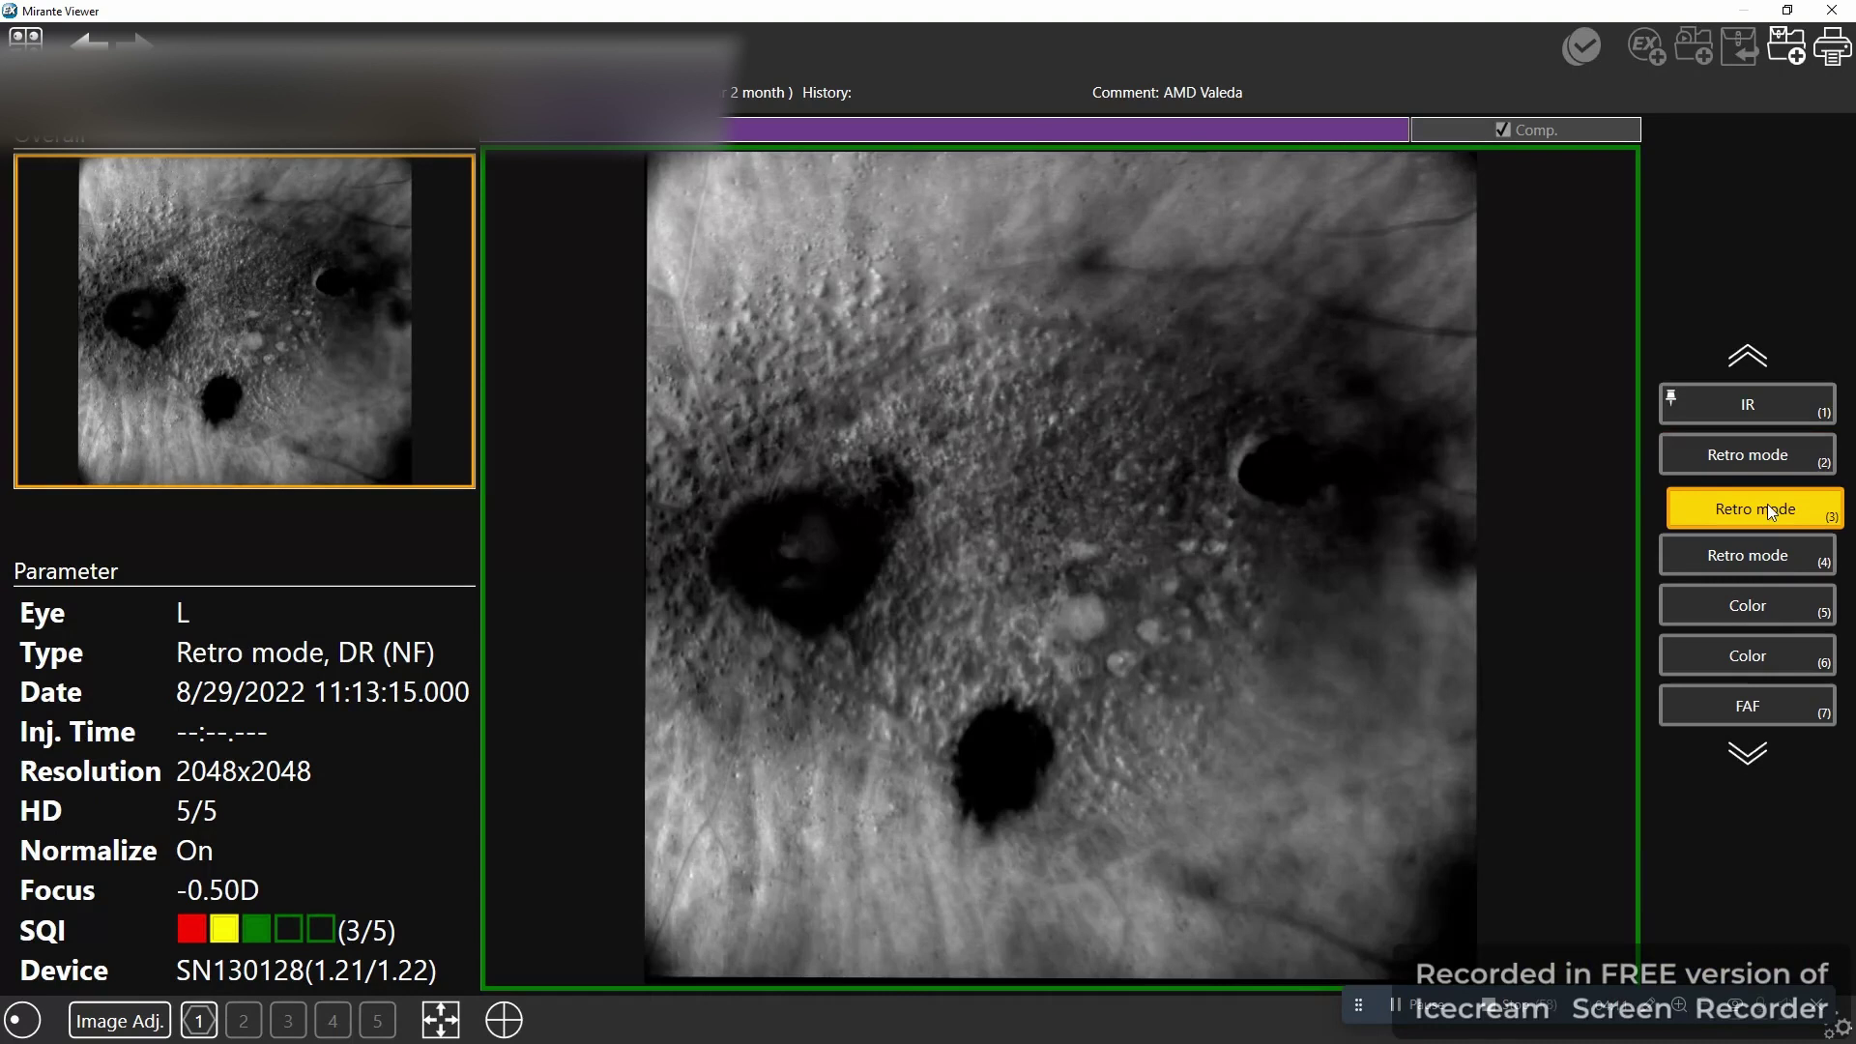
left_click(1761, 543)
Show the colour fundus image, then compare the B-FAF and G-FAF images
left_click(1770, 601)
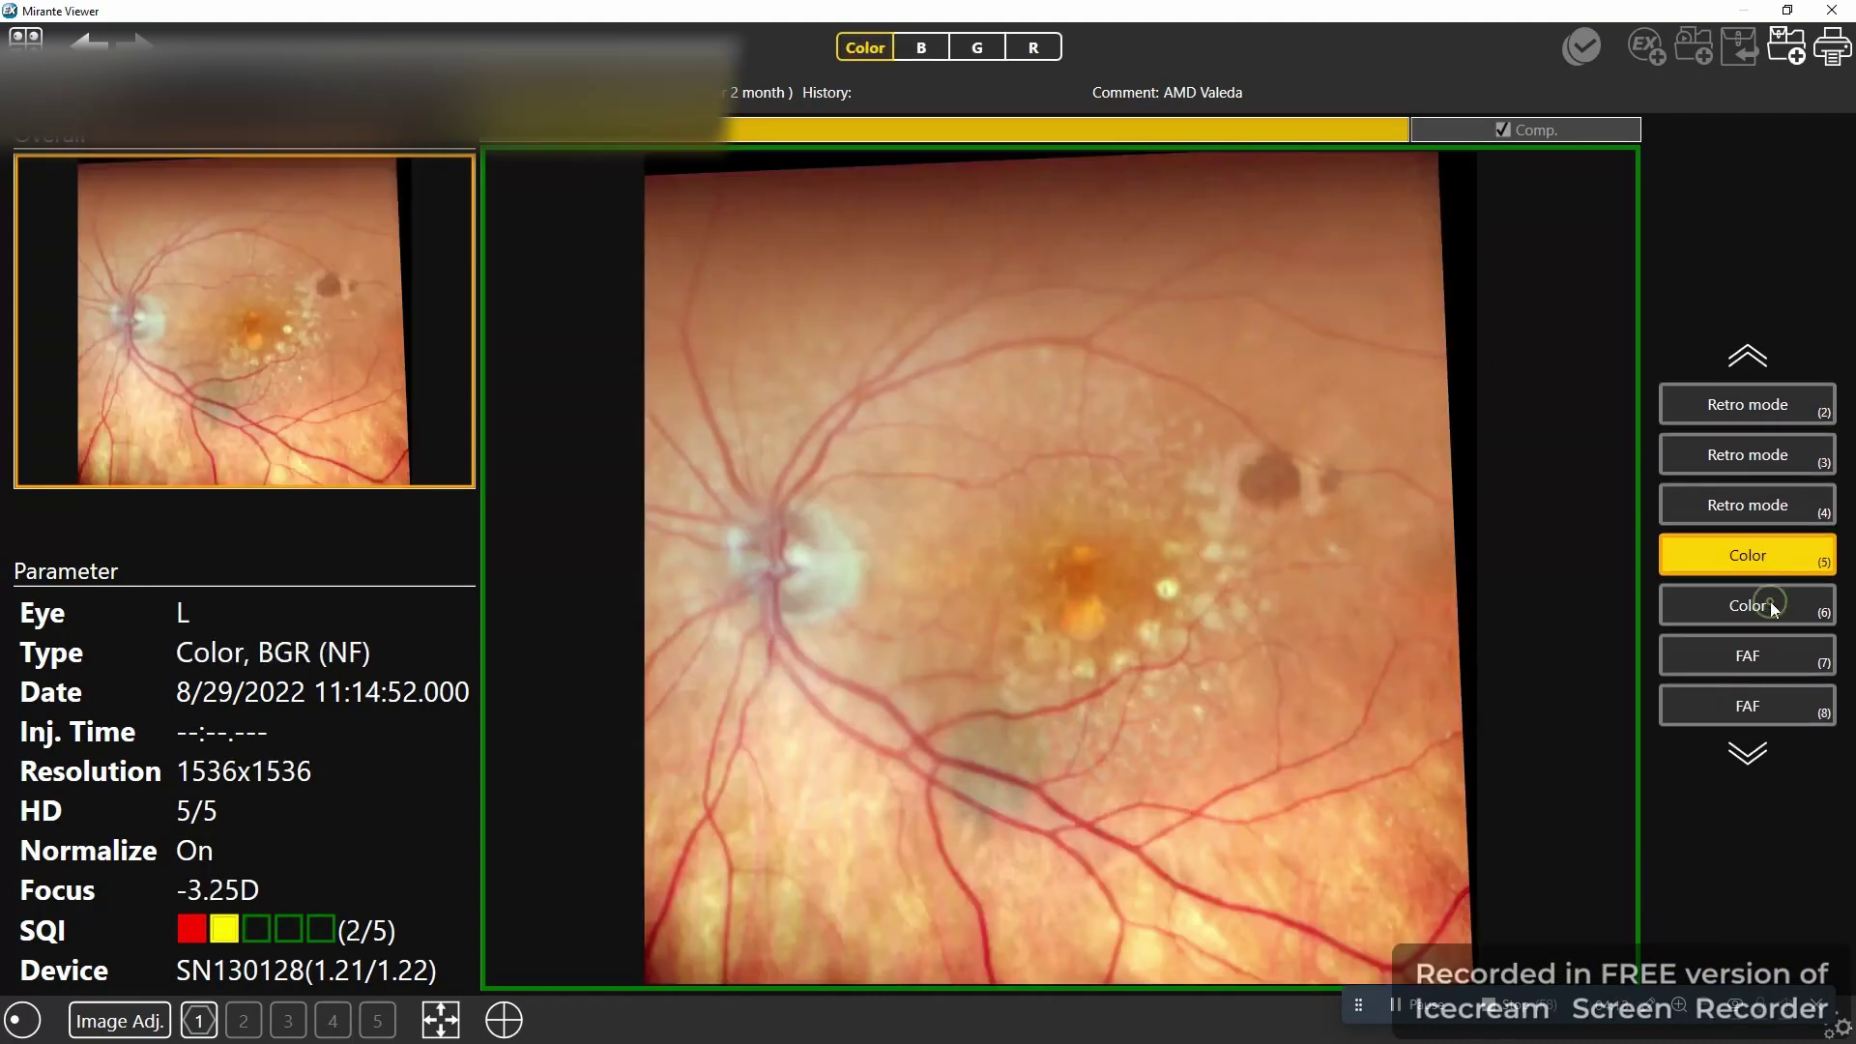
left_click(1768, 640)
left_click(1777, 693)
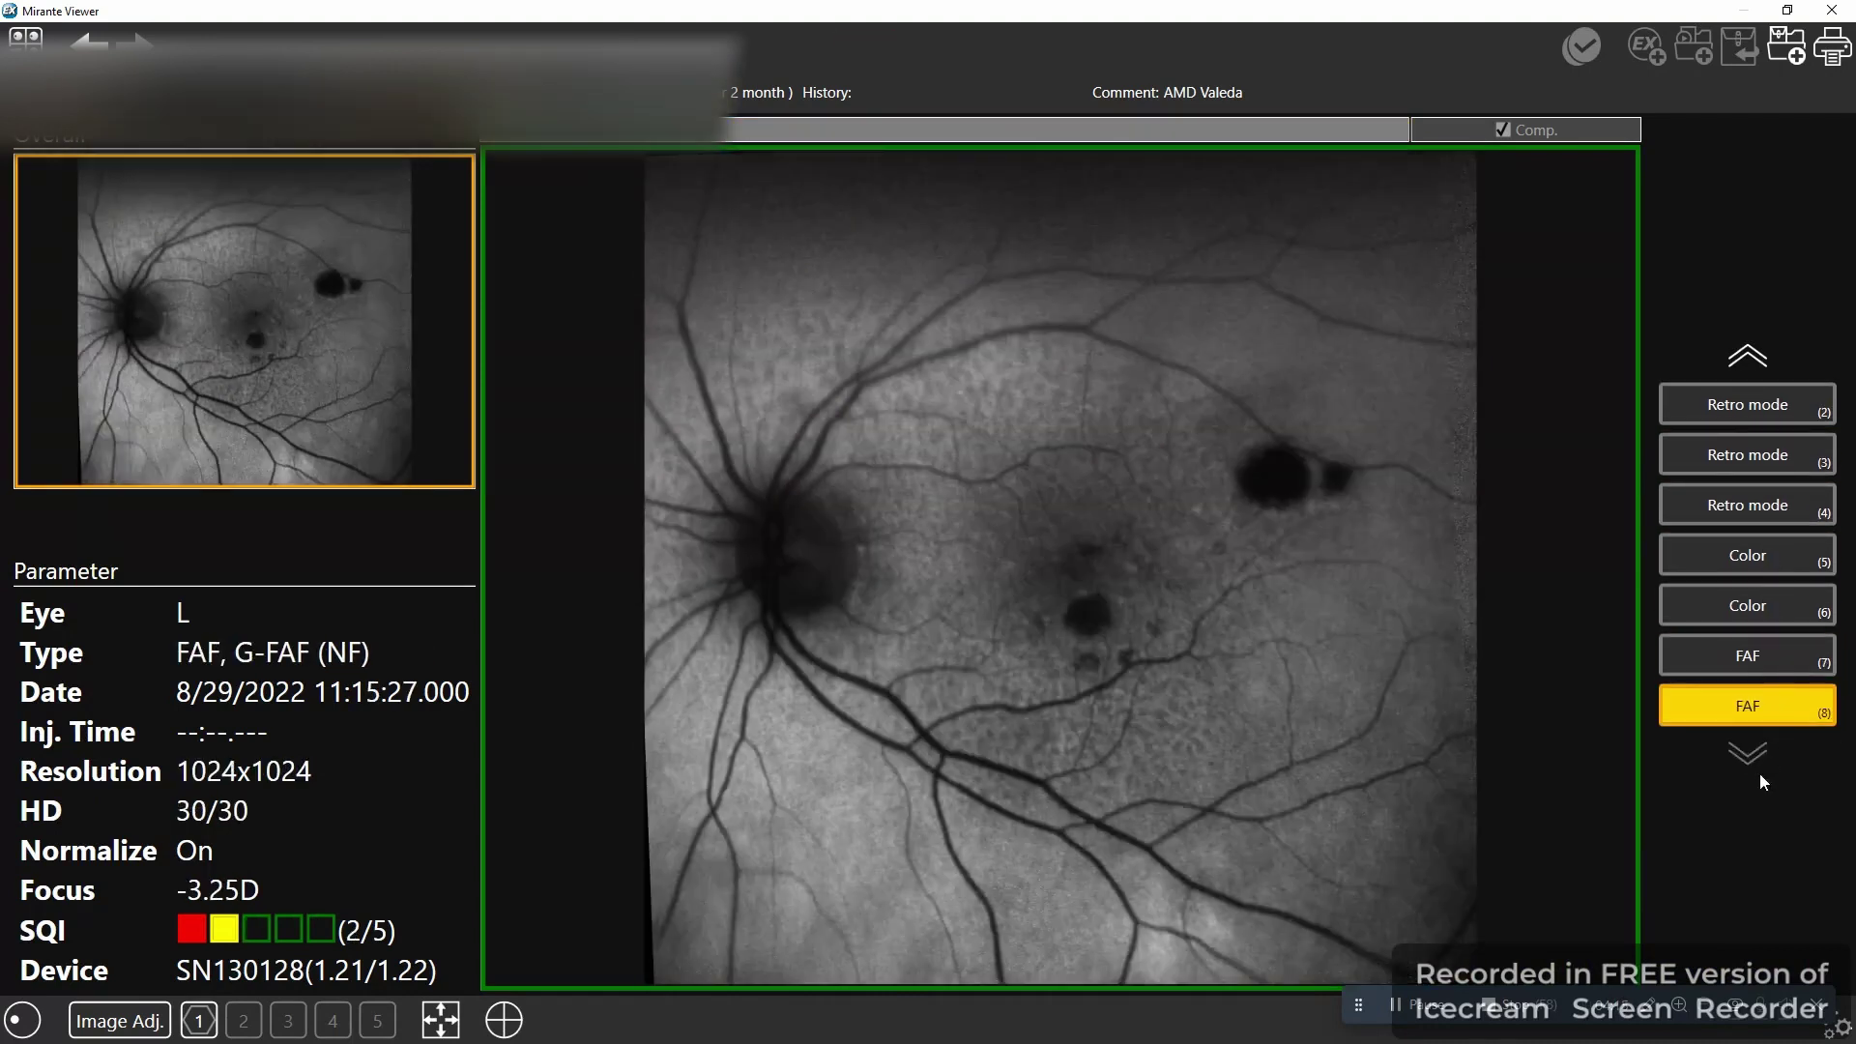
left_click(1748, 655)
left_click(1750, 707)
left_click(1754, 714)
left_click(1748, 659)
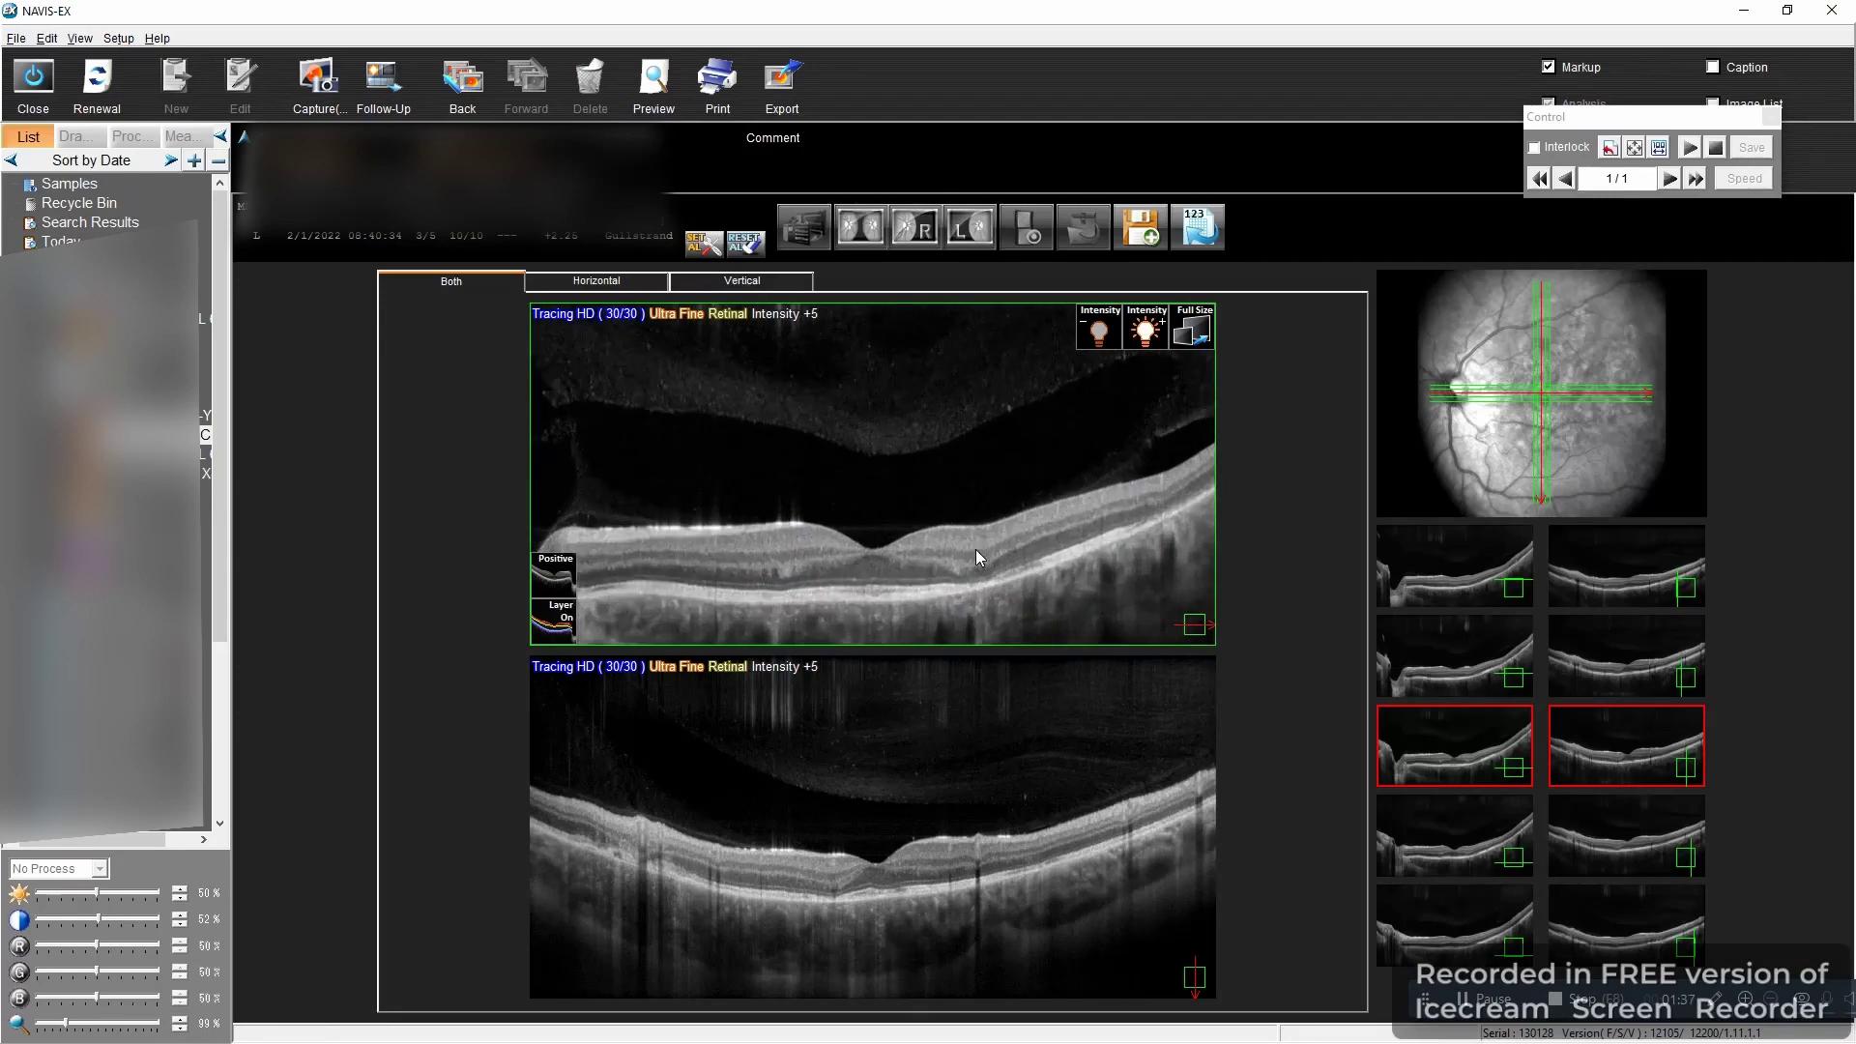
Brighten the upper B-scan to intensity +9, inspect it full size, then open the radial scan analysis
scroll(976, 549, "down", 6)
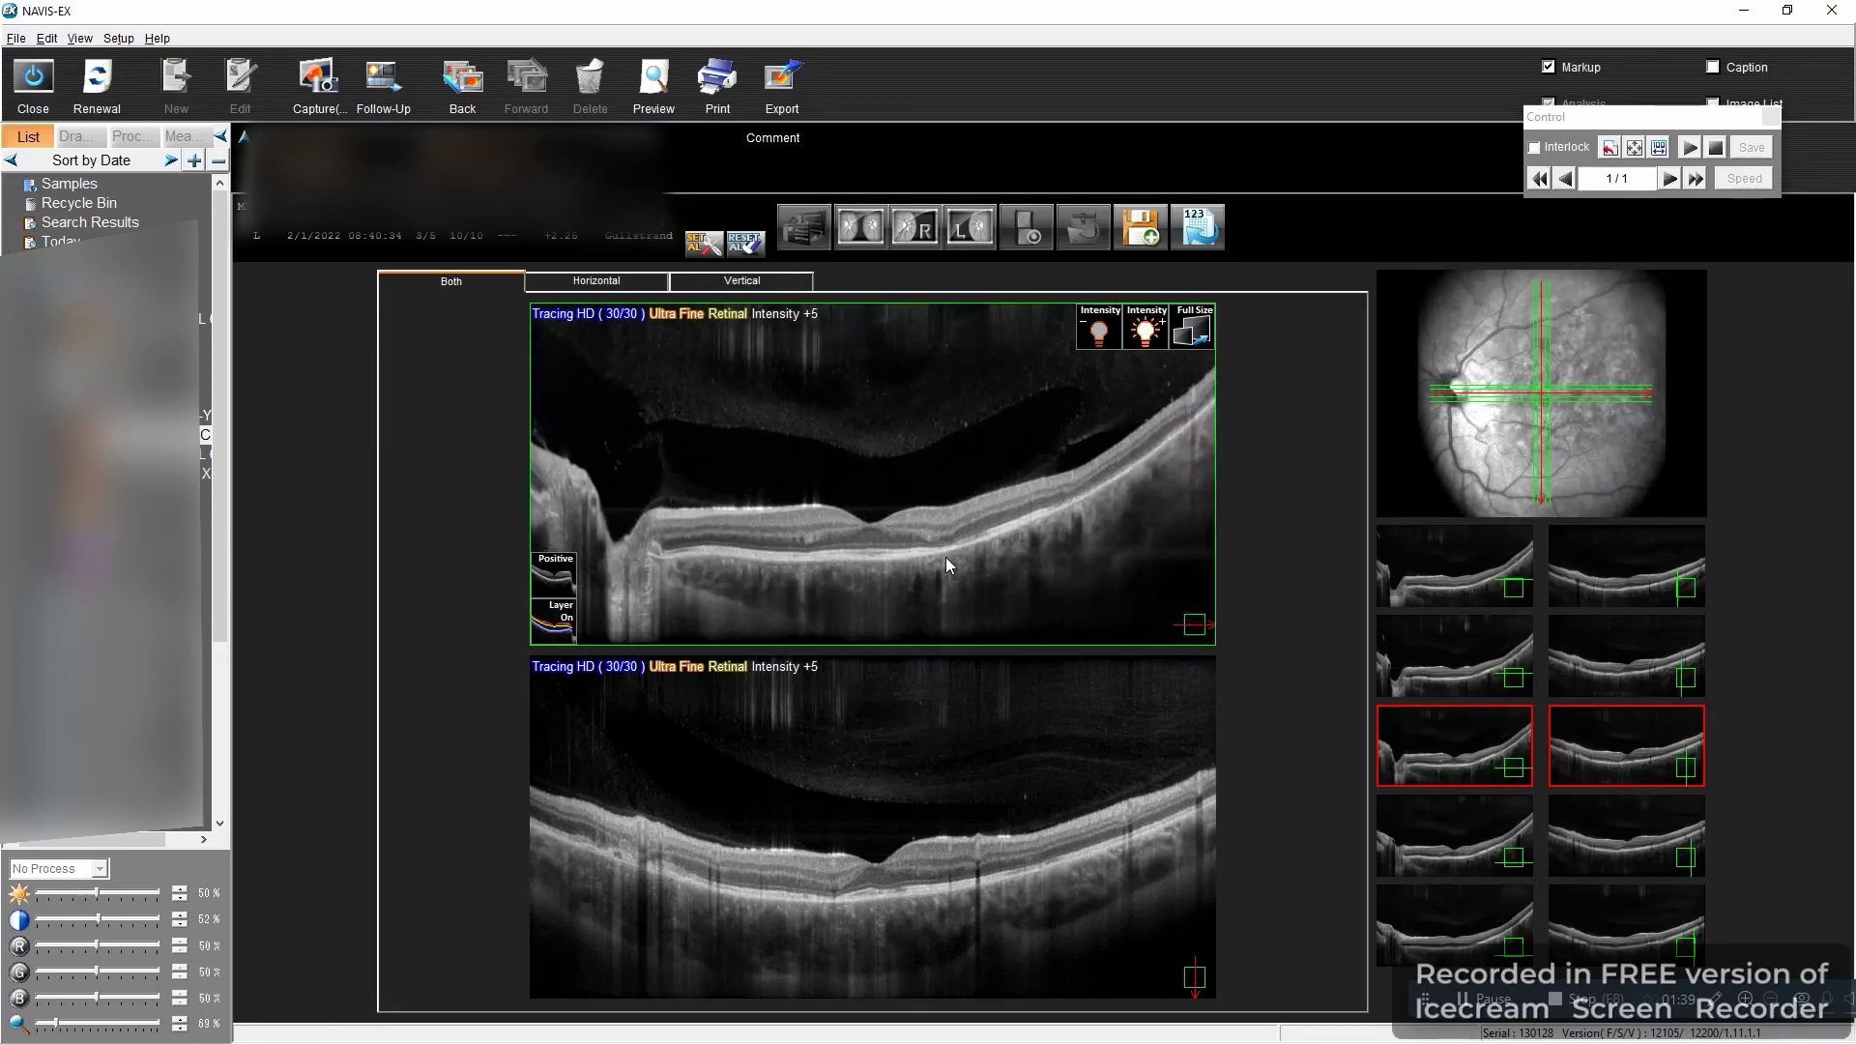
left_click(1158, 327)
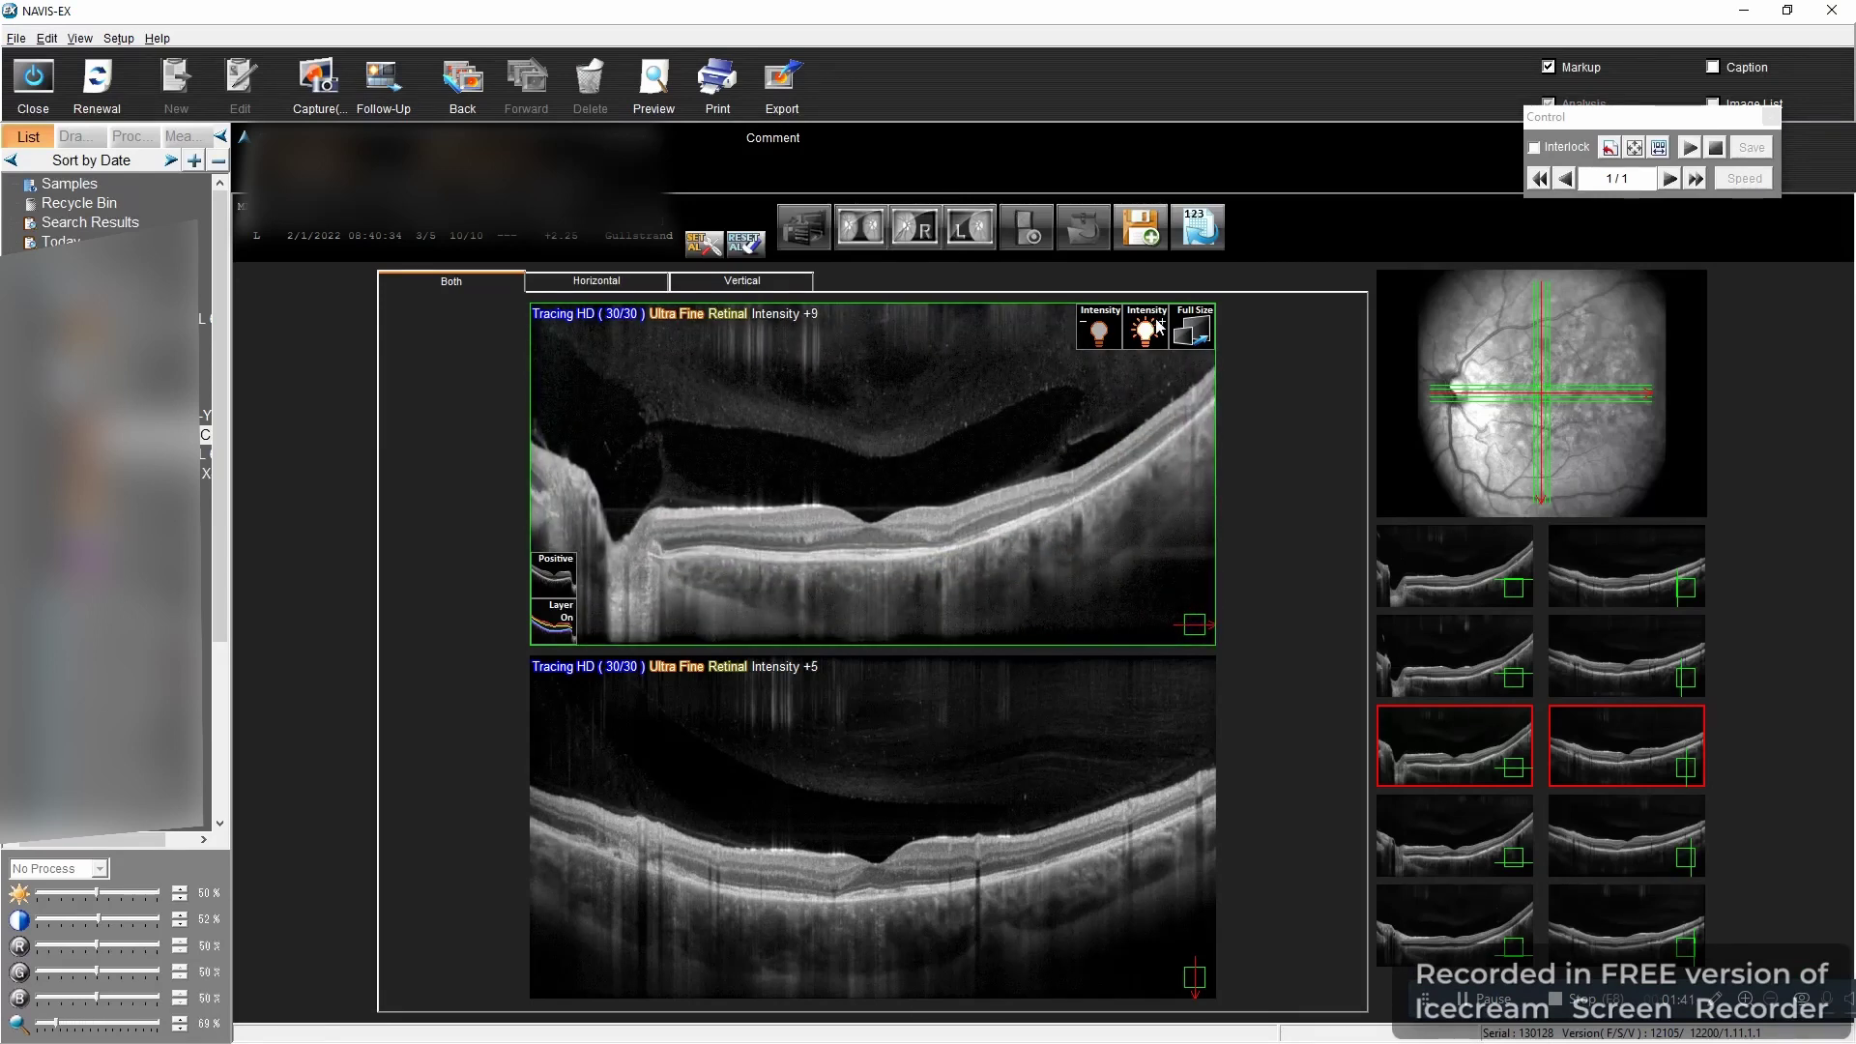
left_click(1192, 329)
scroll(1059, 540, "up", 8)
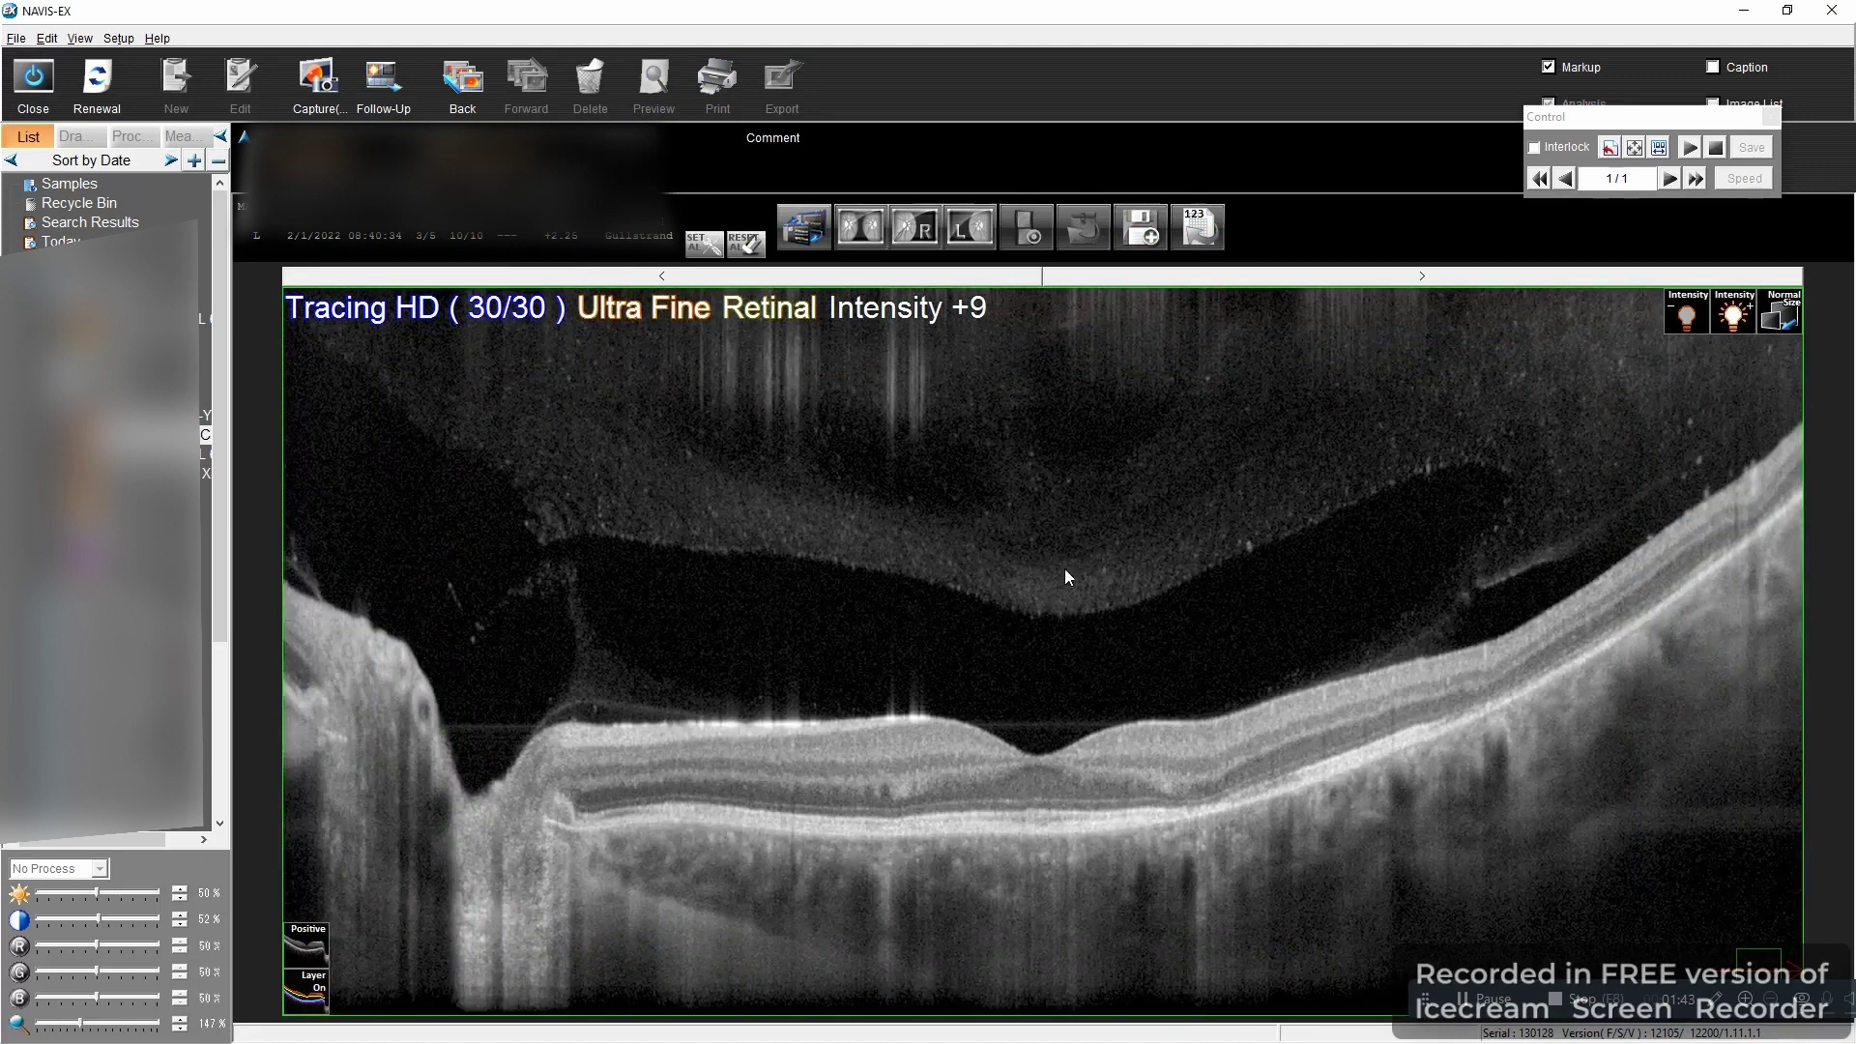
scroll(1085, 663, "up", 6)
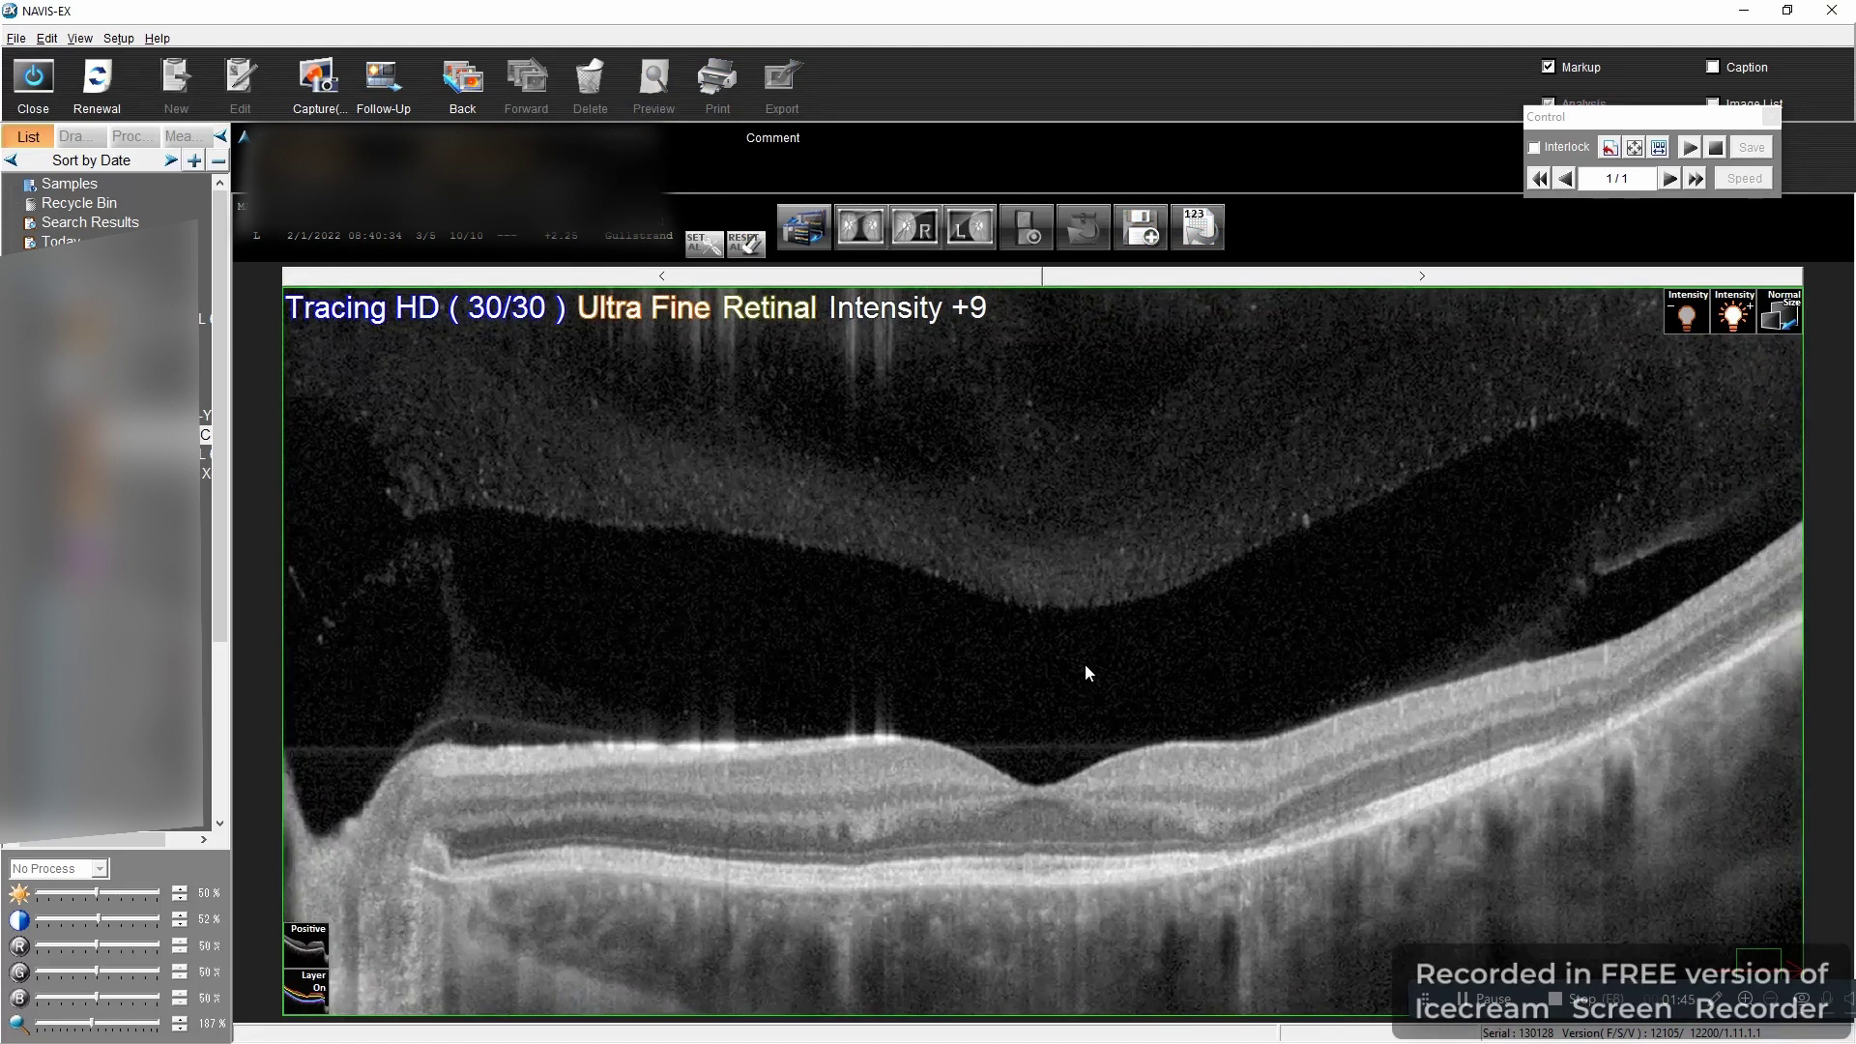
scroll(994, 683, "down", 6)
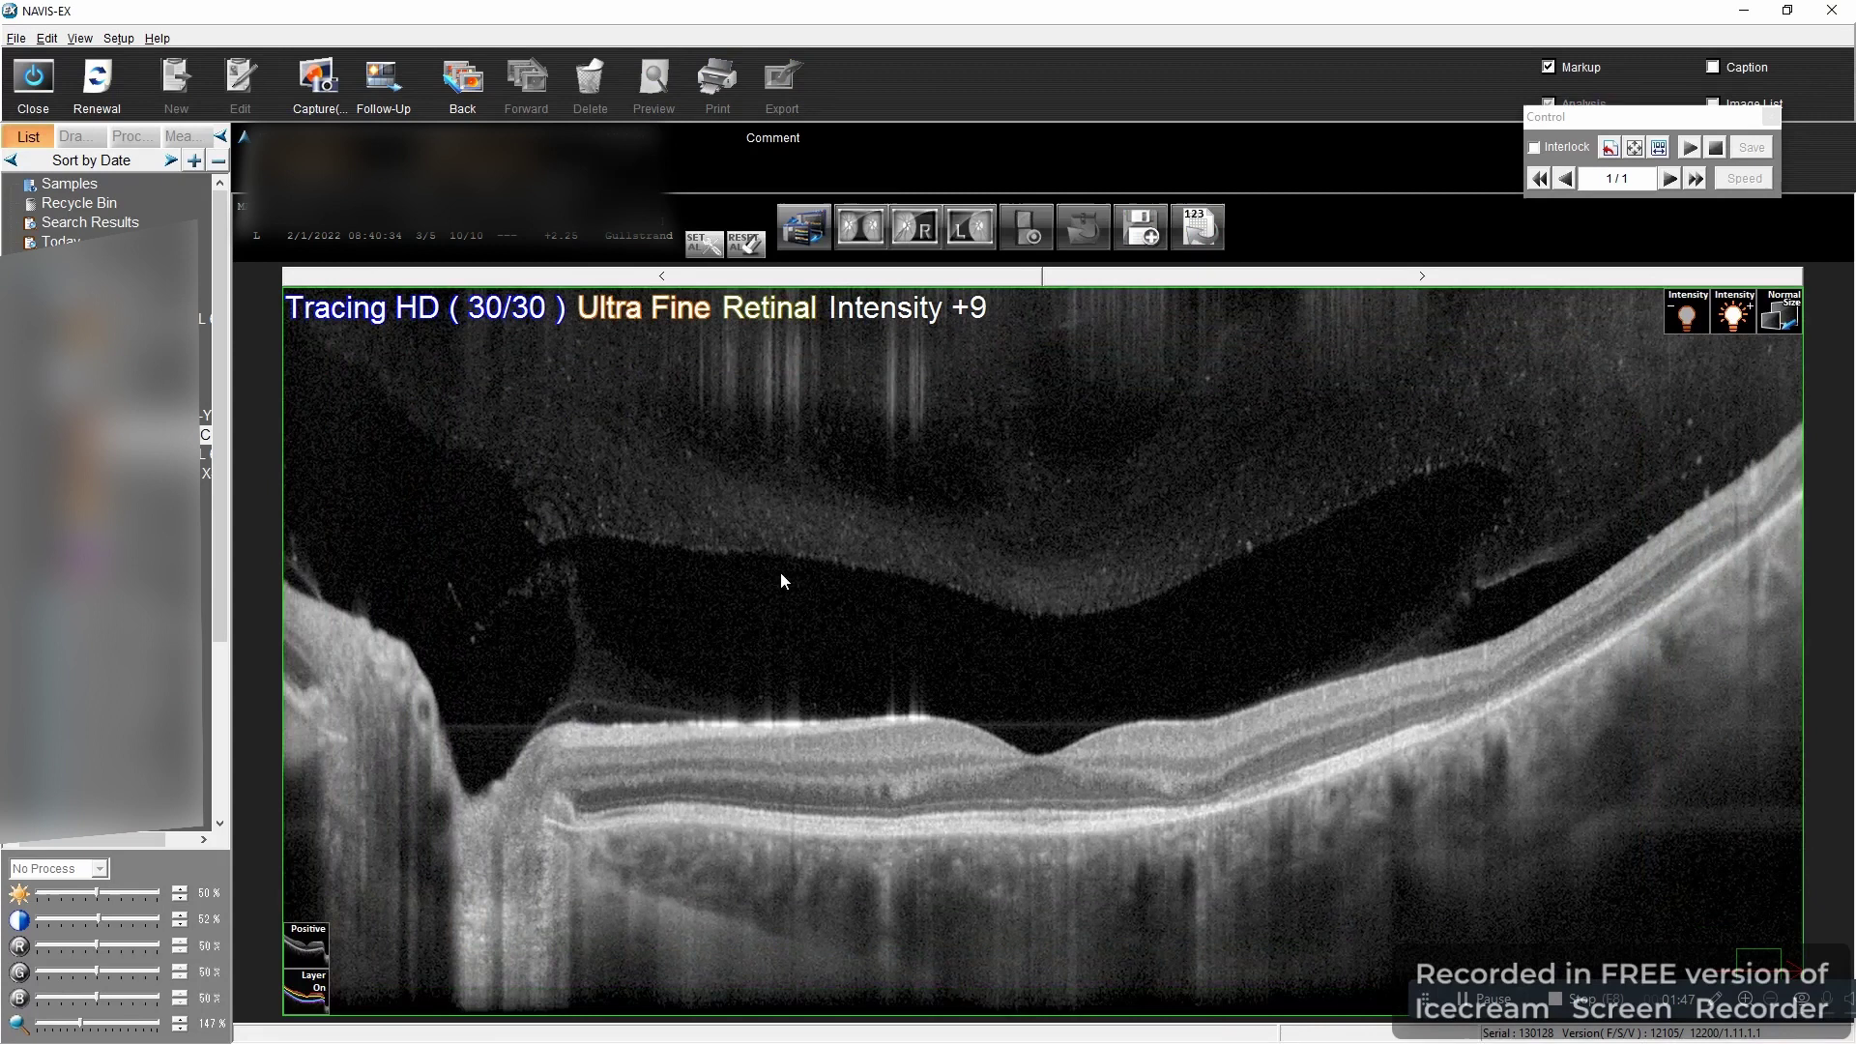
left_click(145, 452)
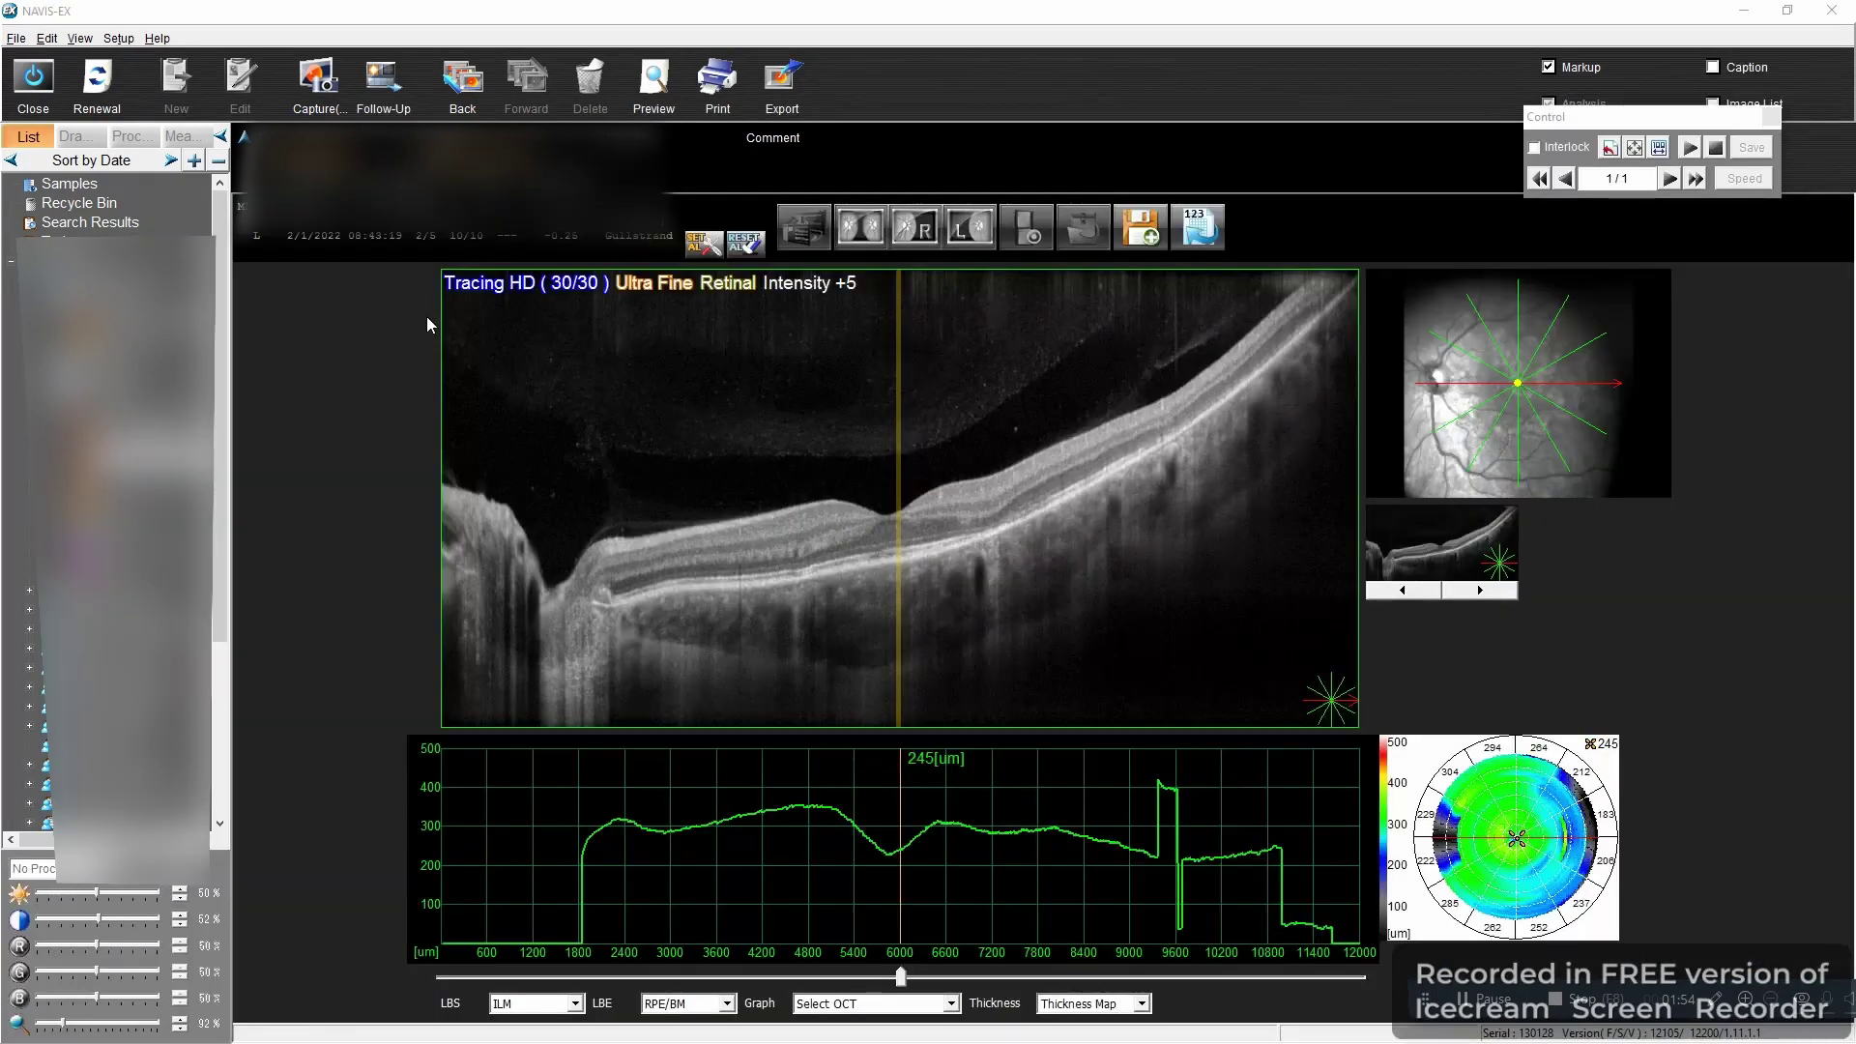
Go back and forward in the exam list, then open the 2/1/2022 left-eye exam's Overall analysis
left_click(477, 93)
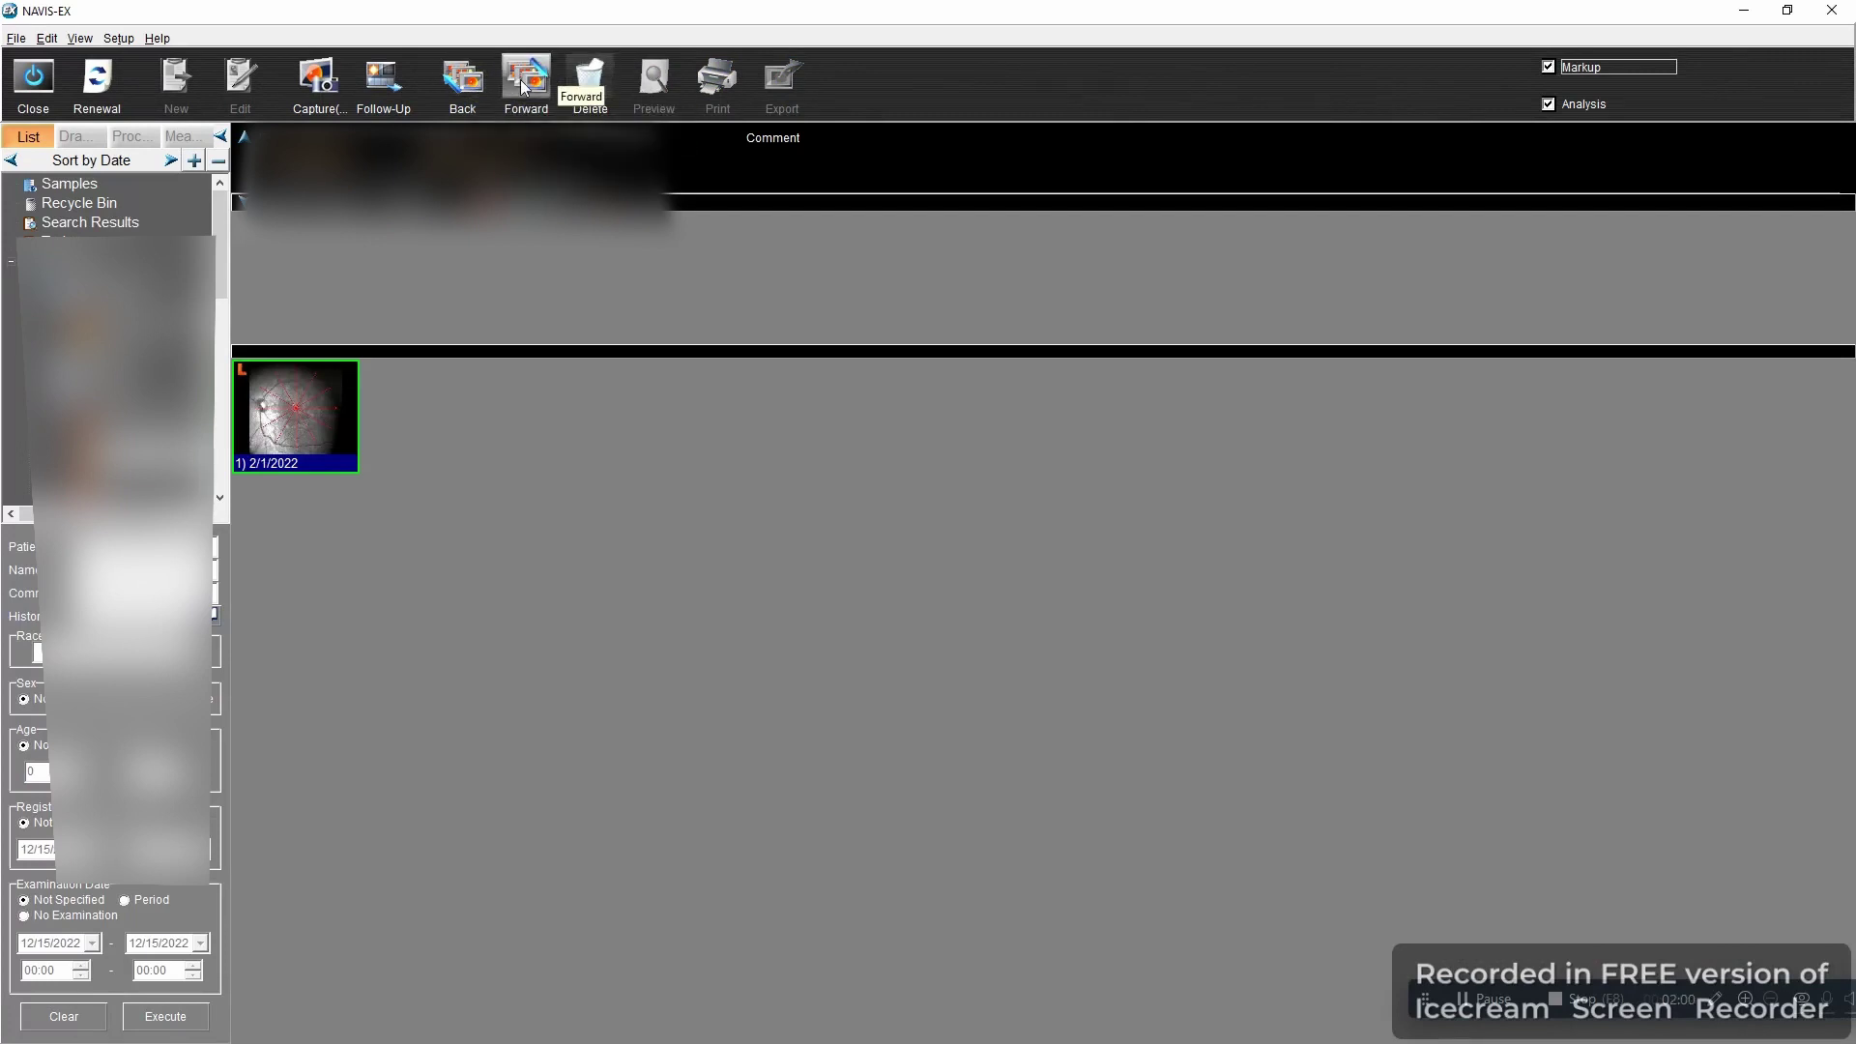
left_click(511, 102)
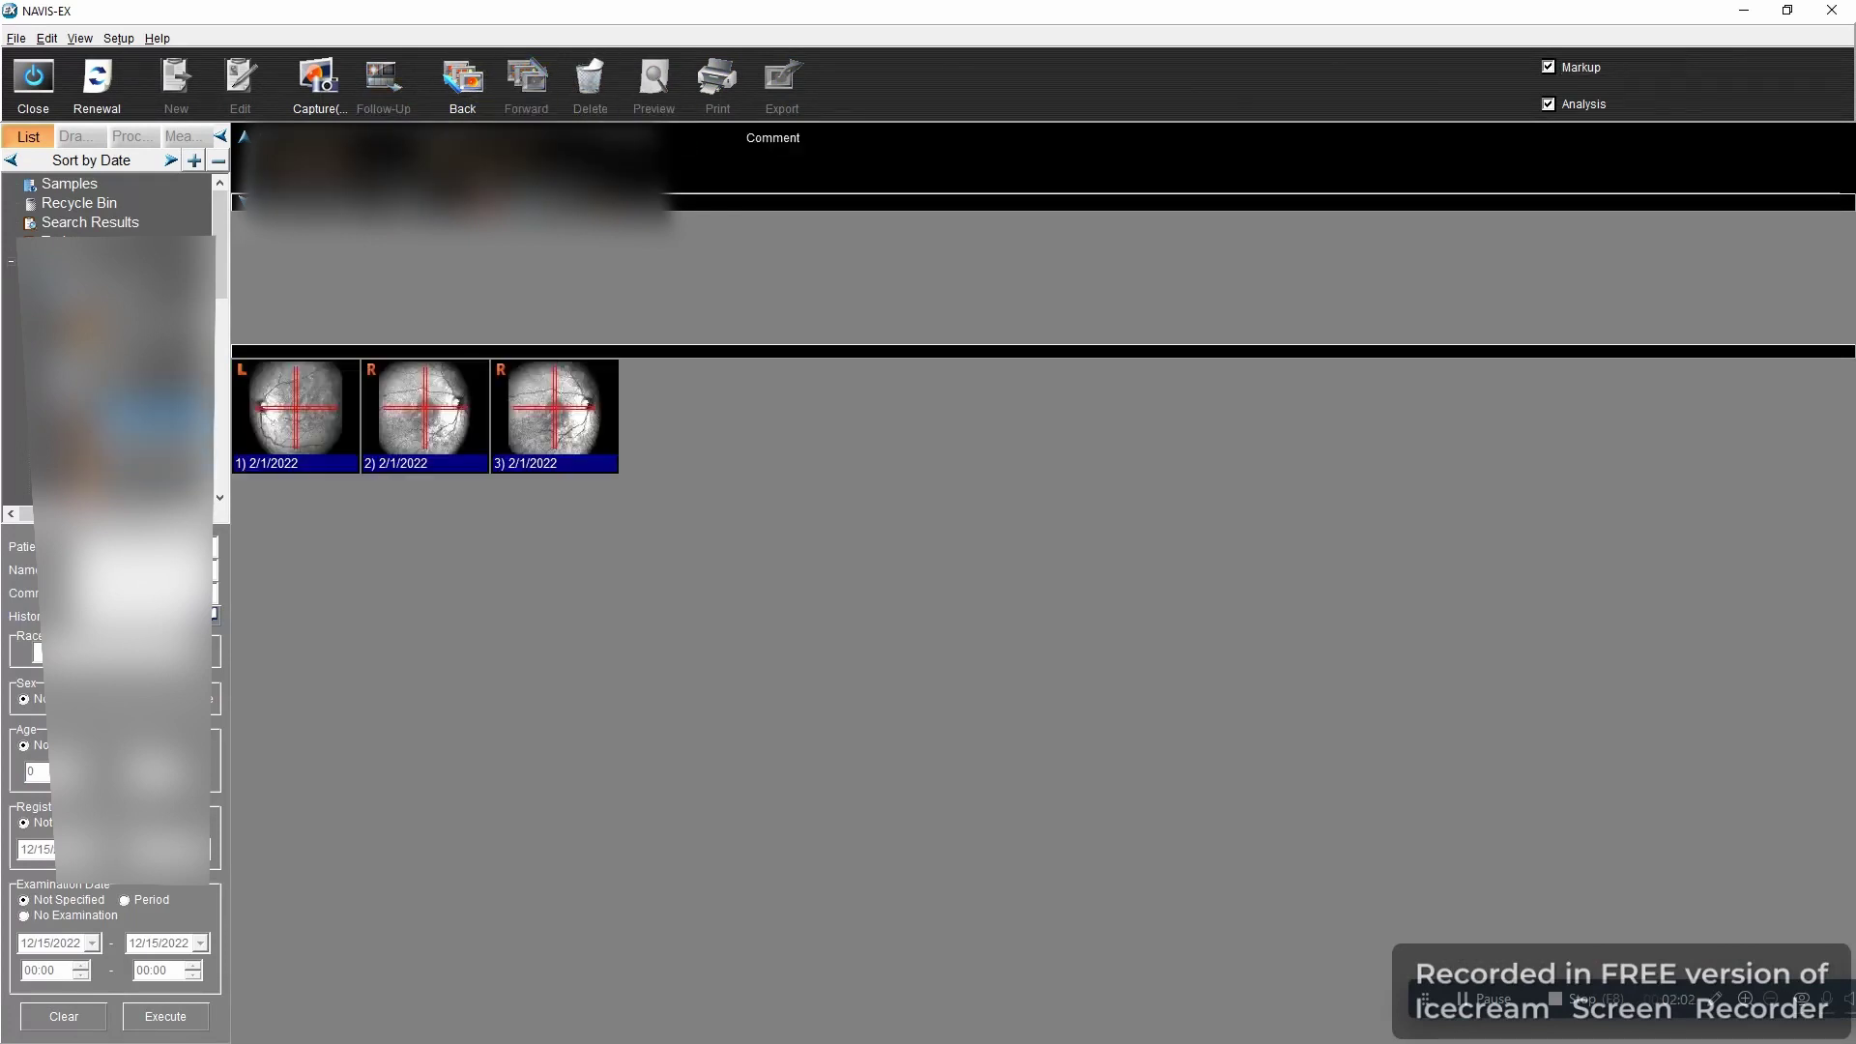
double_click(302, 425)
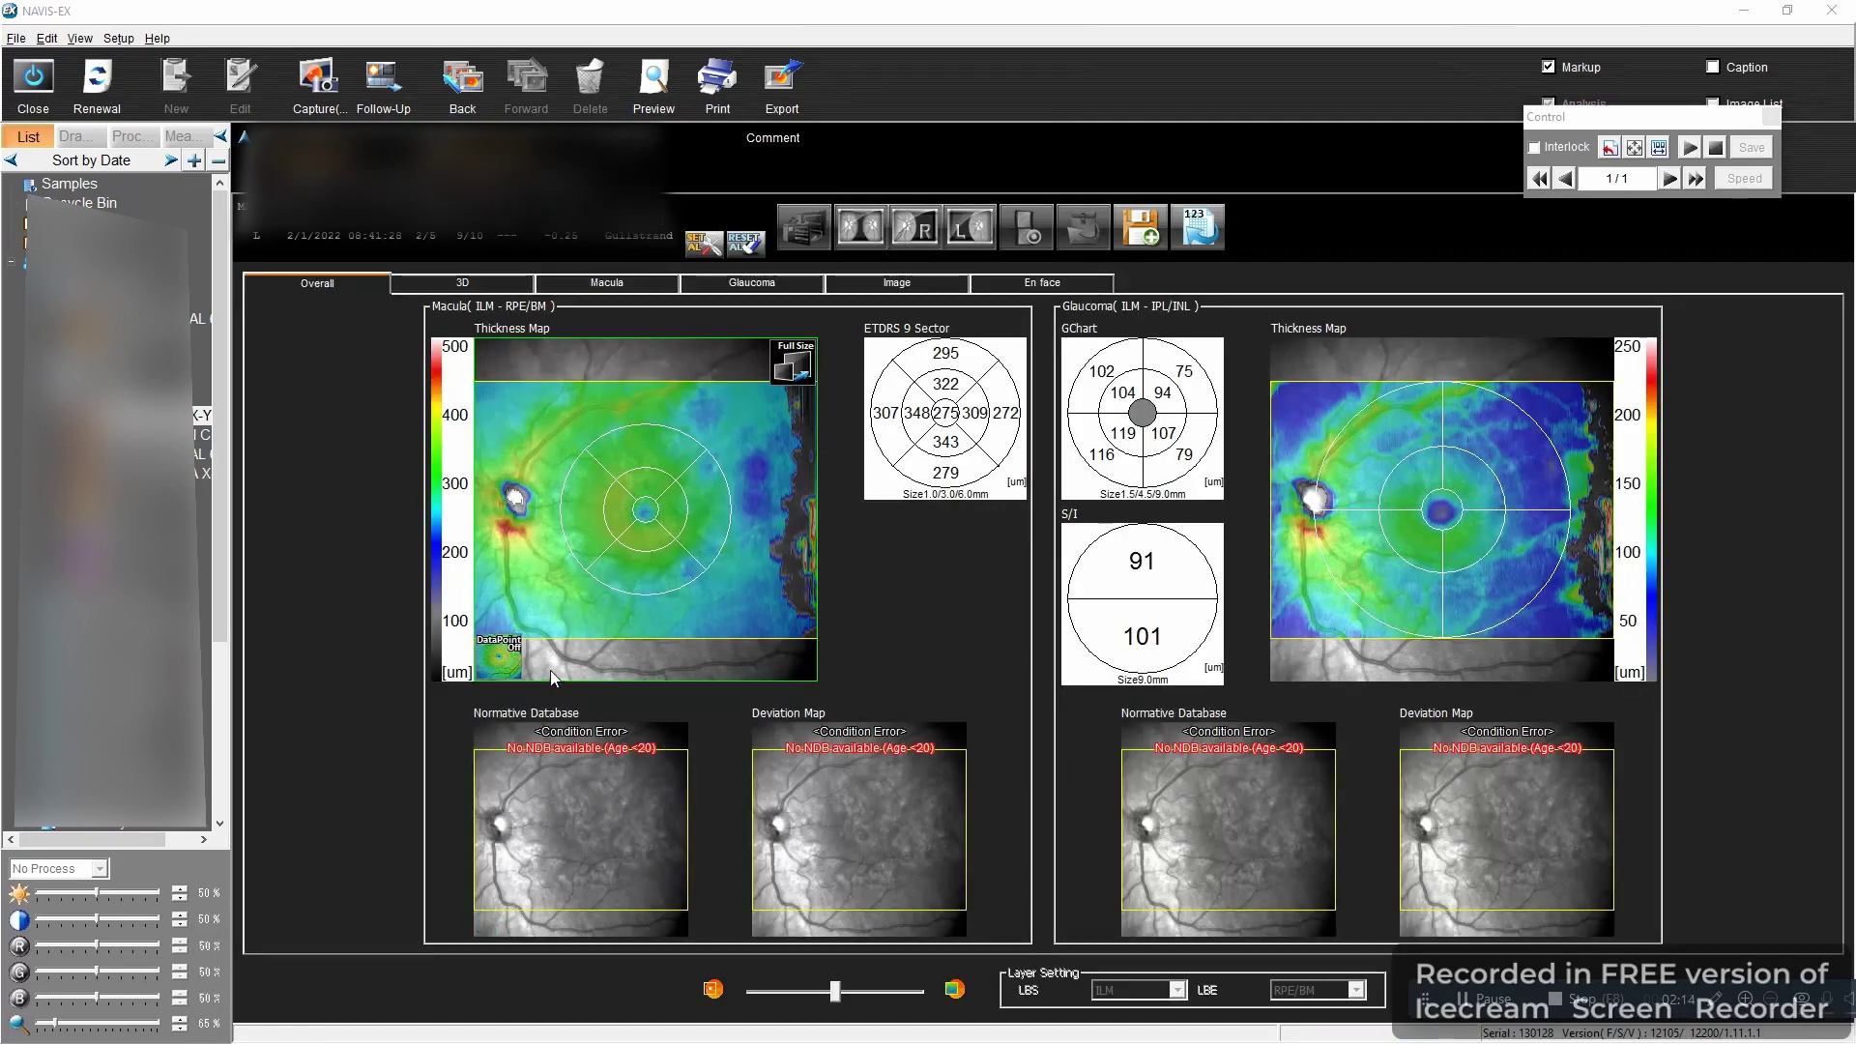
Show the 3D retina model and tilt it to an oblique view
mouse_move(1414, 804)
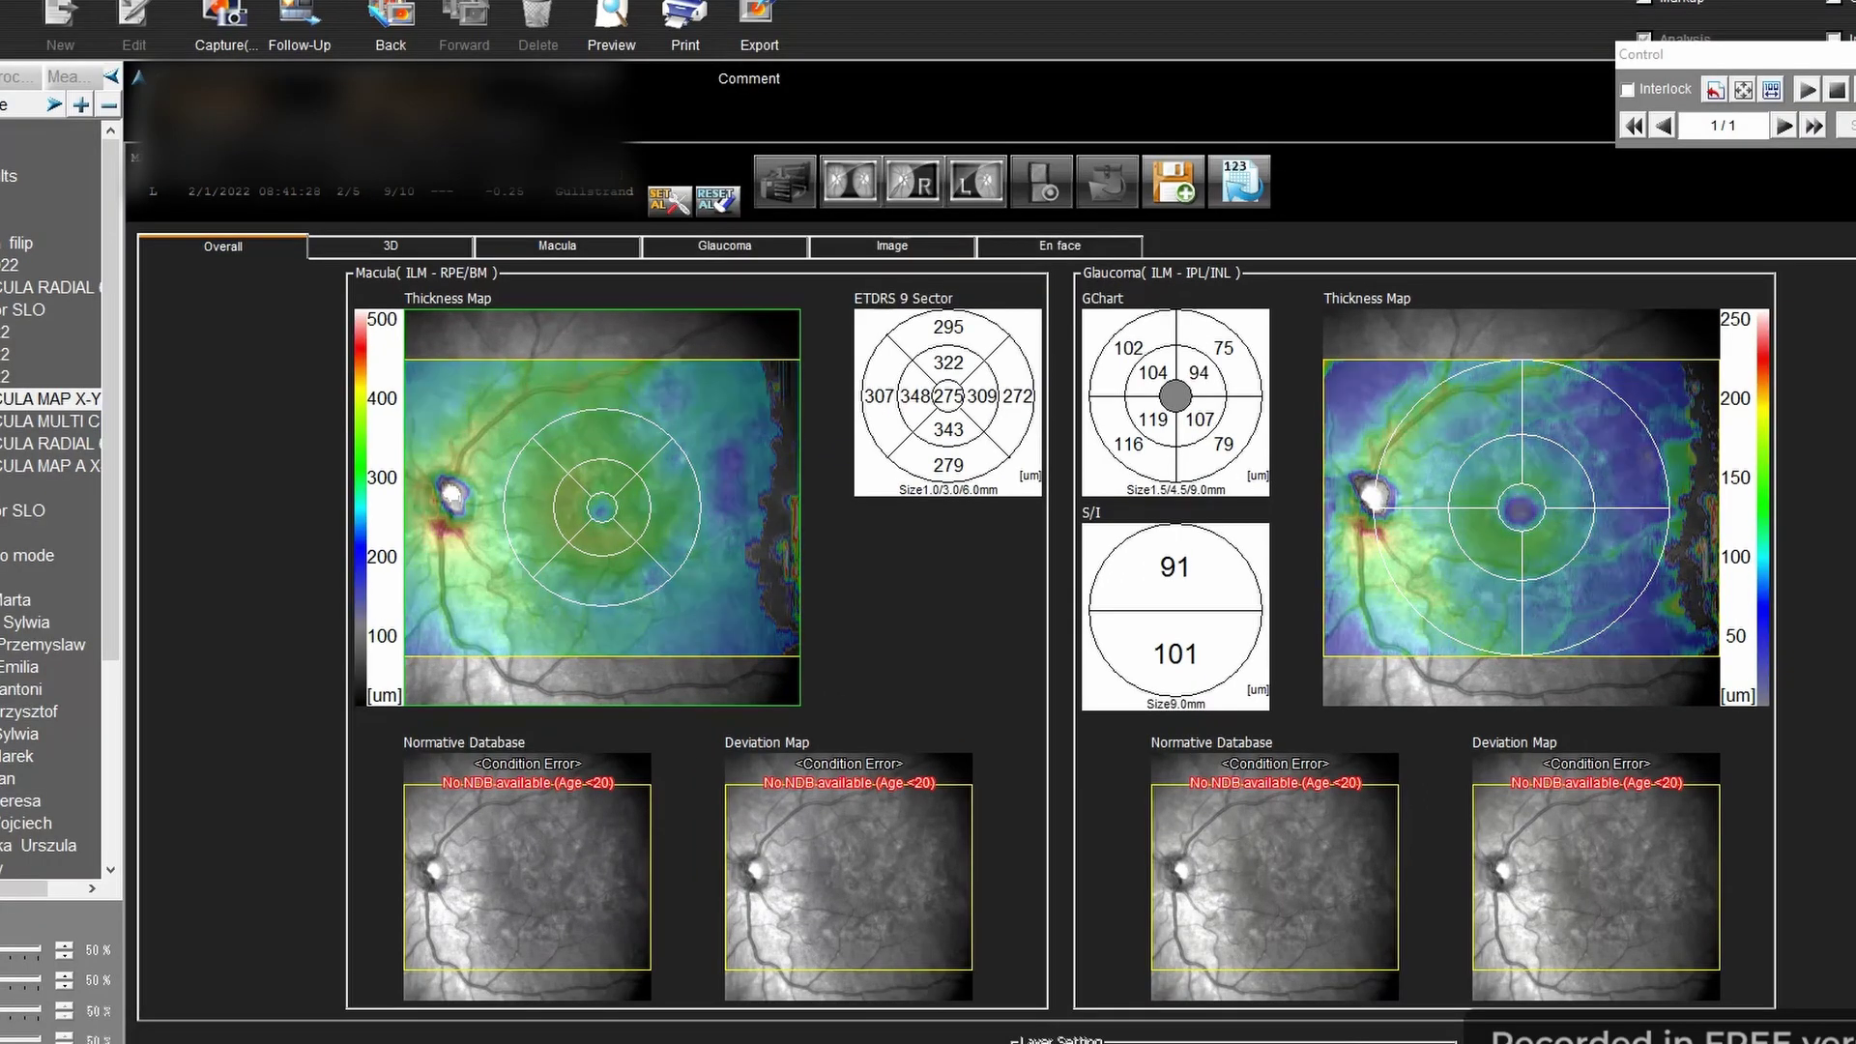
left_click(361, 242)
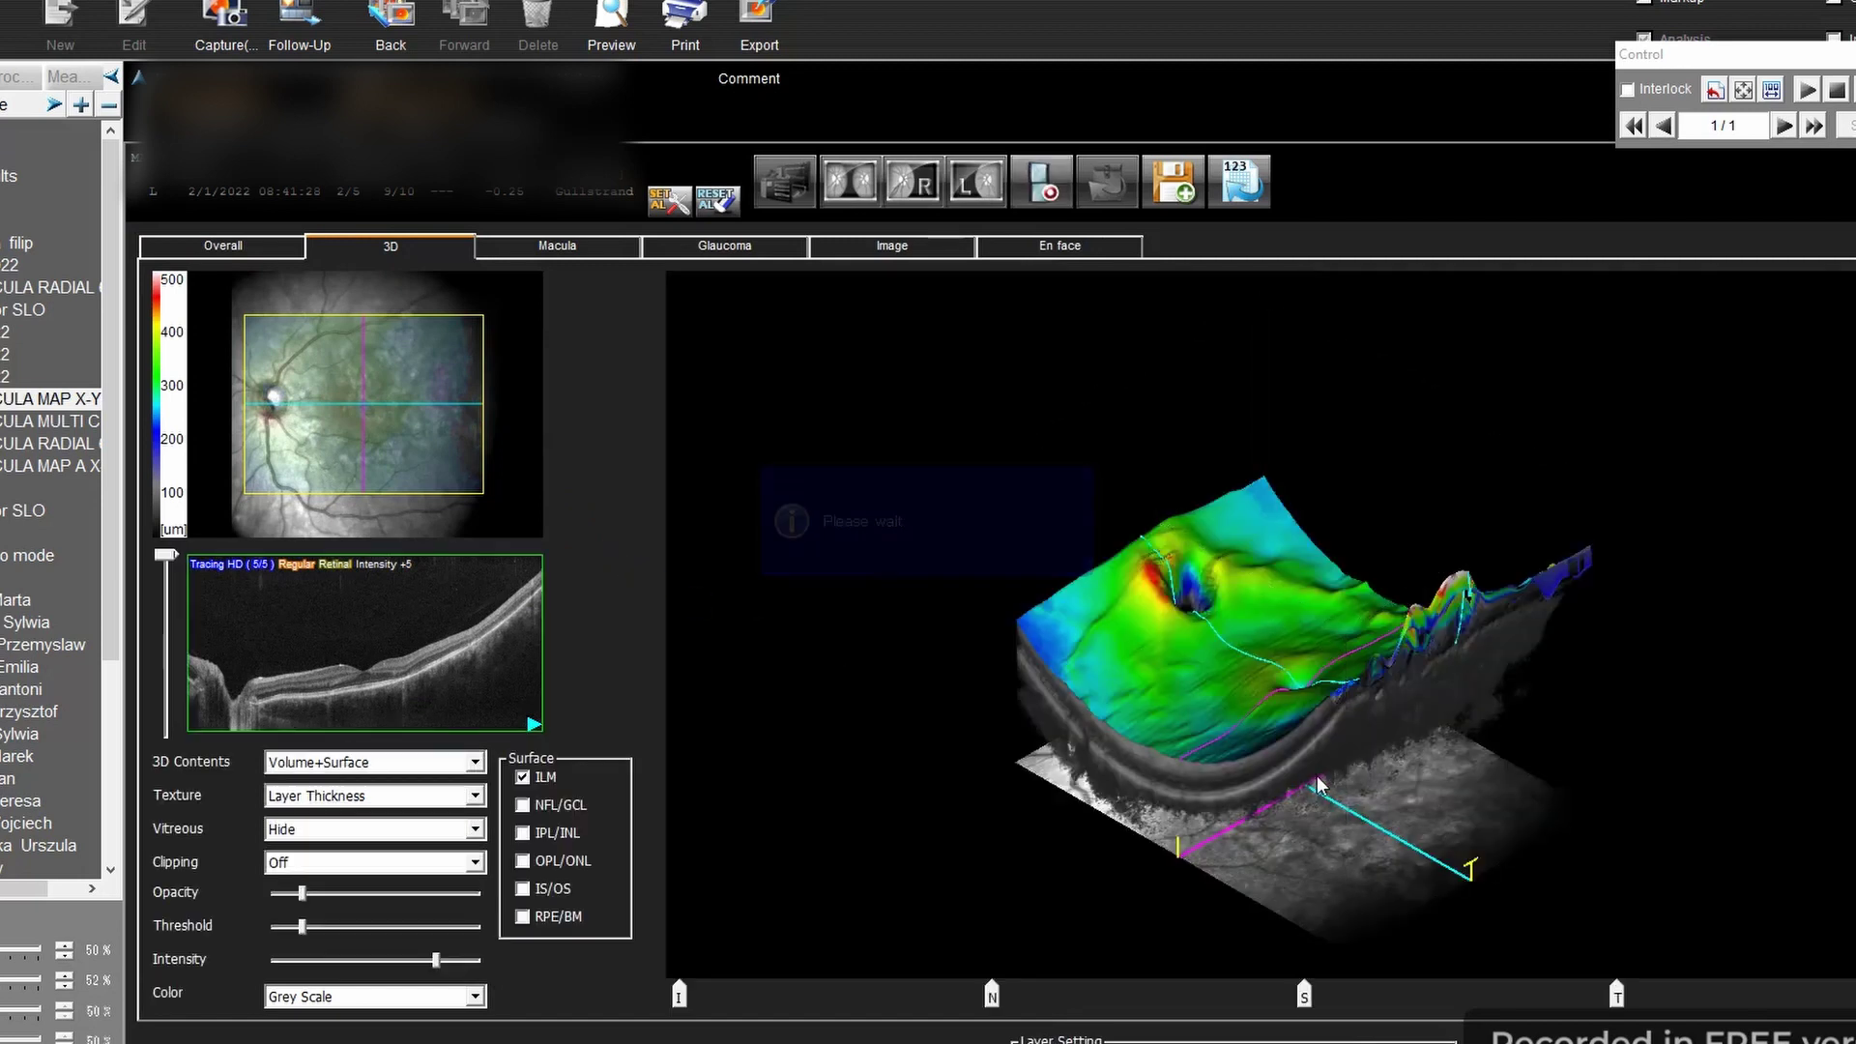
left_click_drag(1546, 909, 1562, 663)
Review the Macula, Glaucoma, Image and En face reports, ending on the Image view
left_click(592, 244)
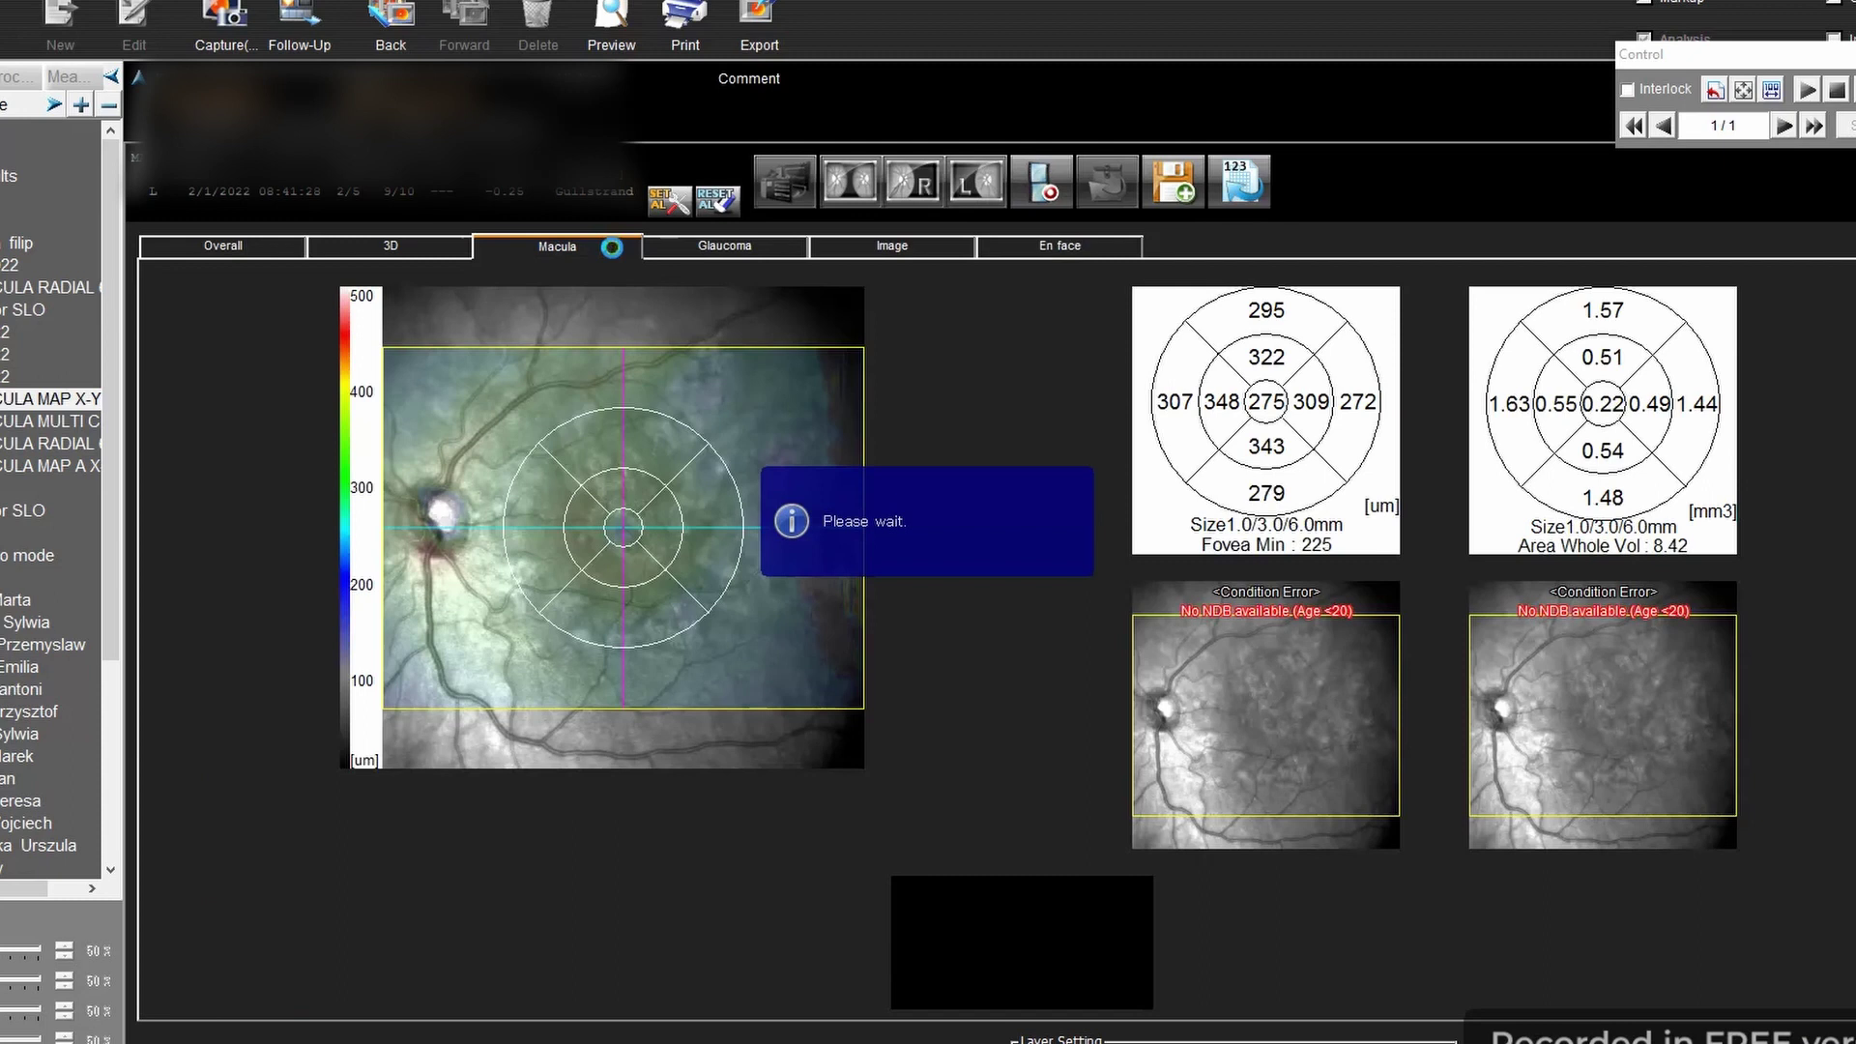
left_click(754, 247)
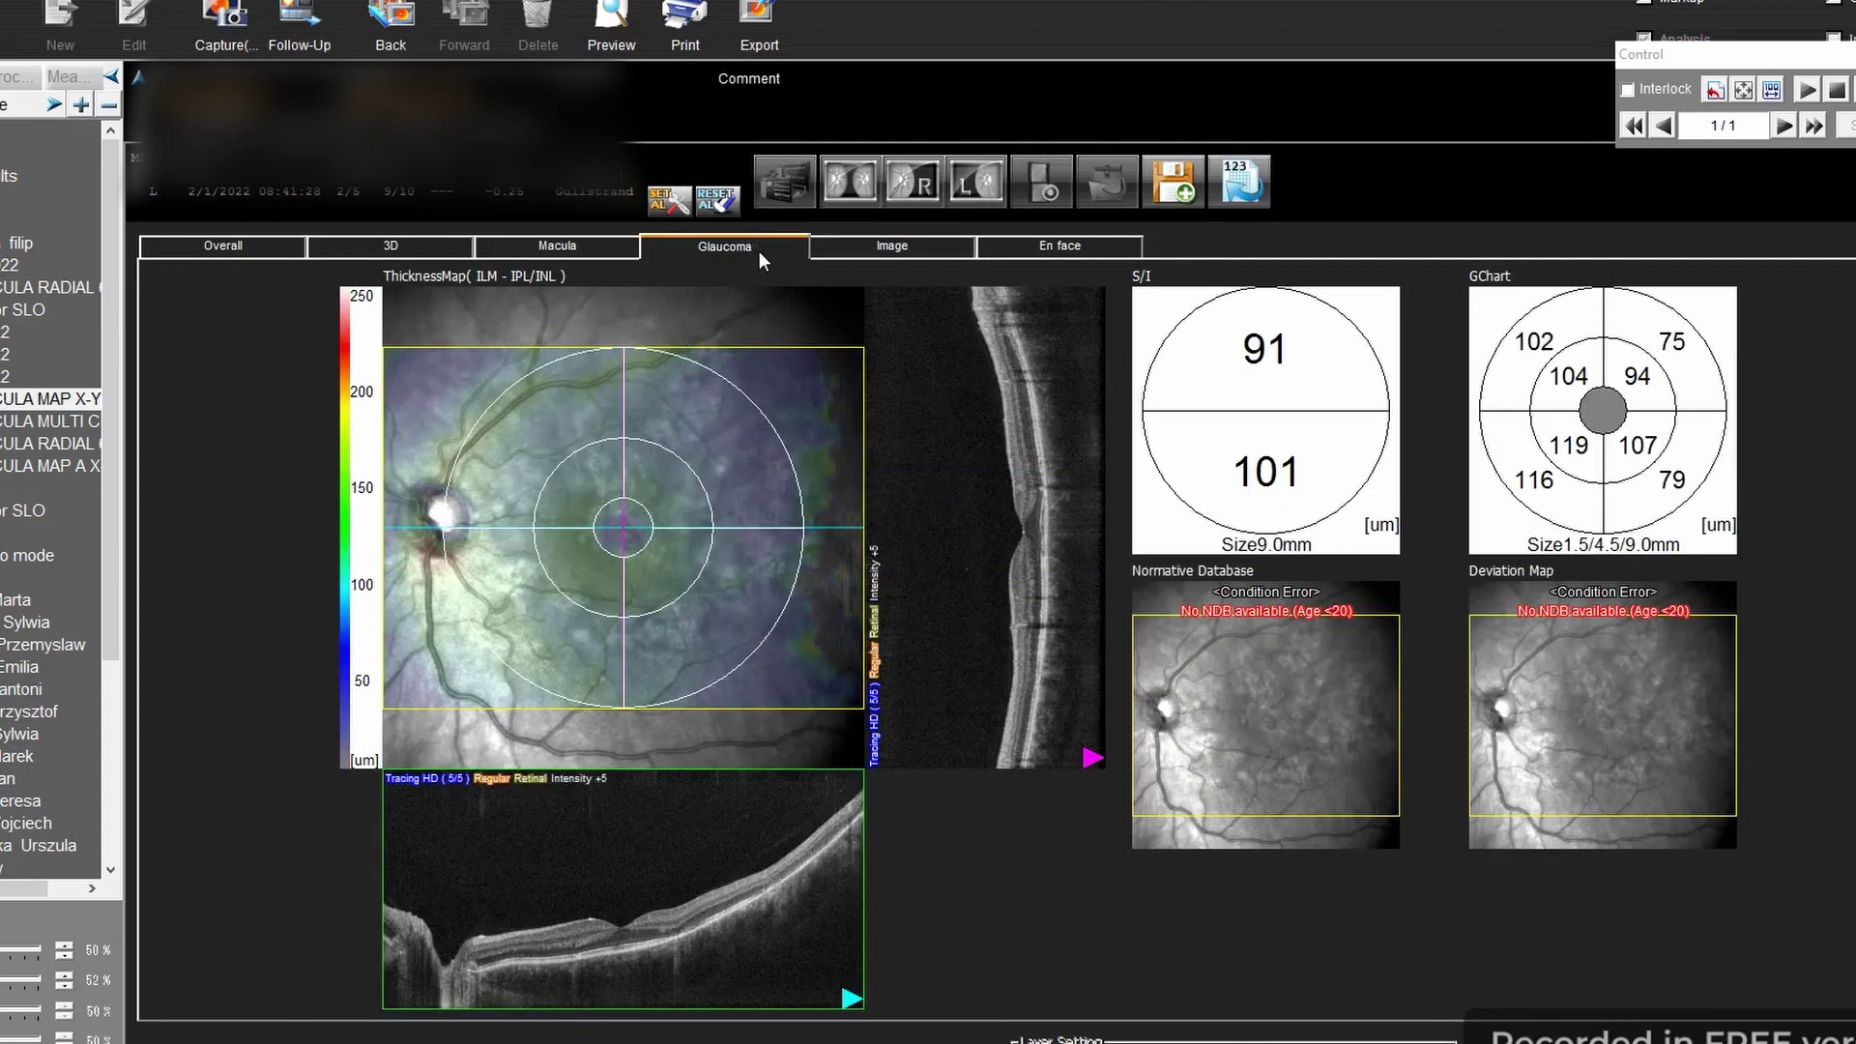
left_click(865, 254)
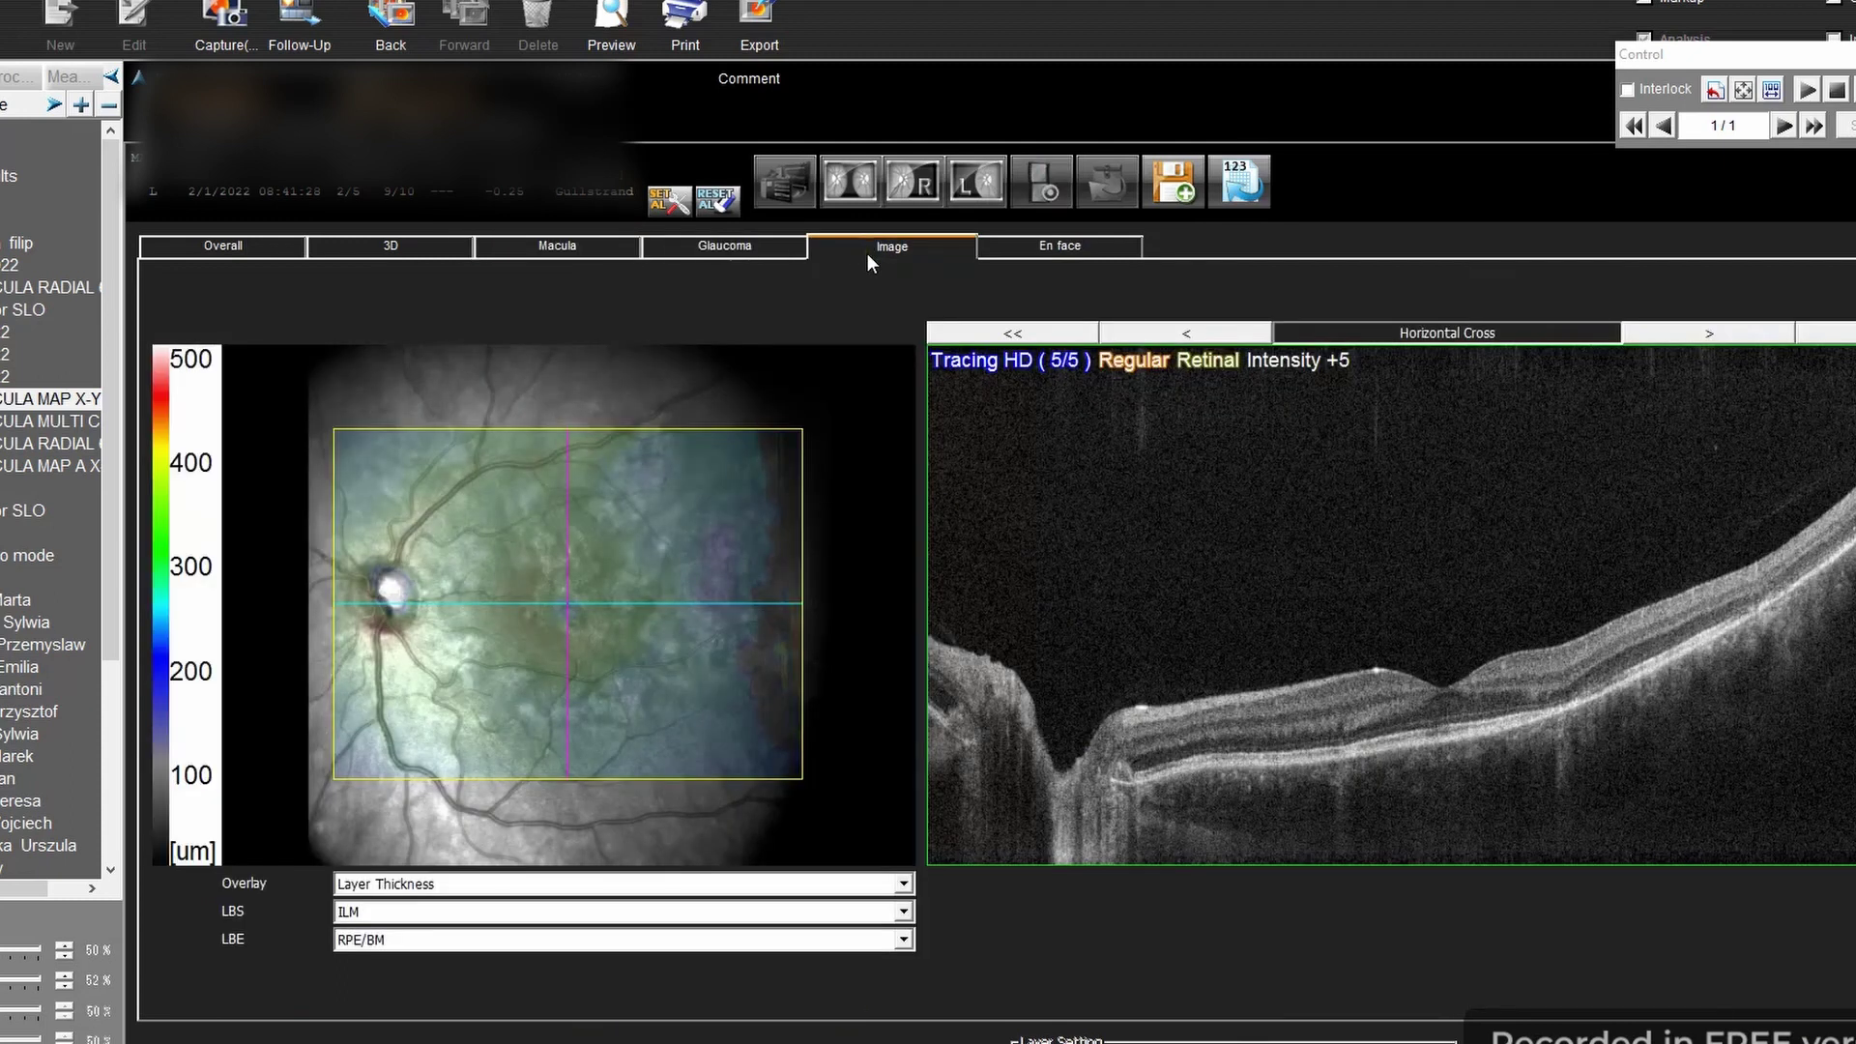
left_click(729, 241)
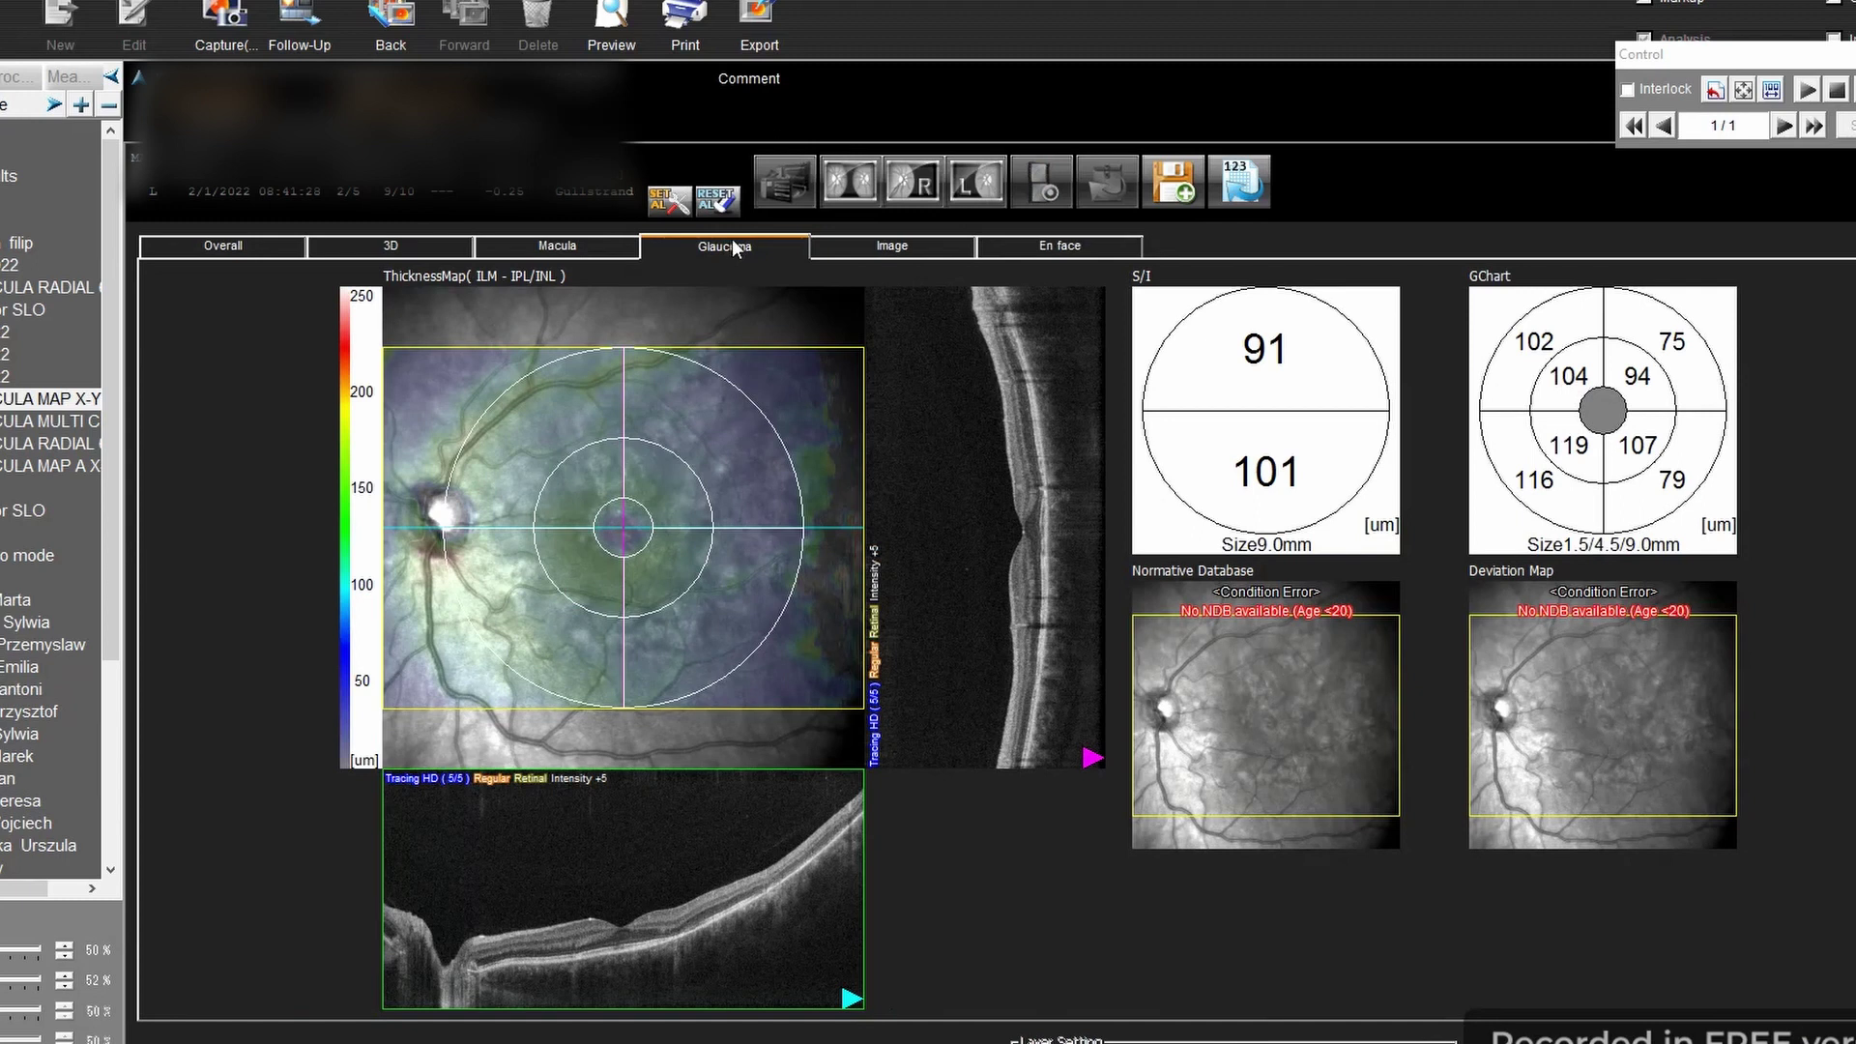
left_click(1051, 253)
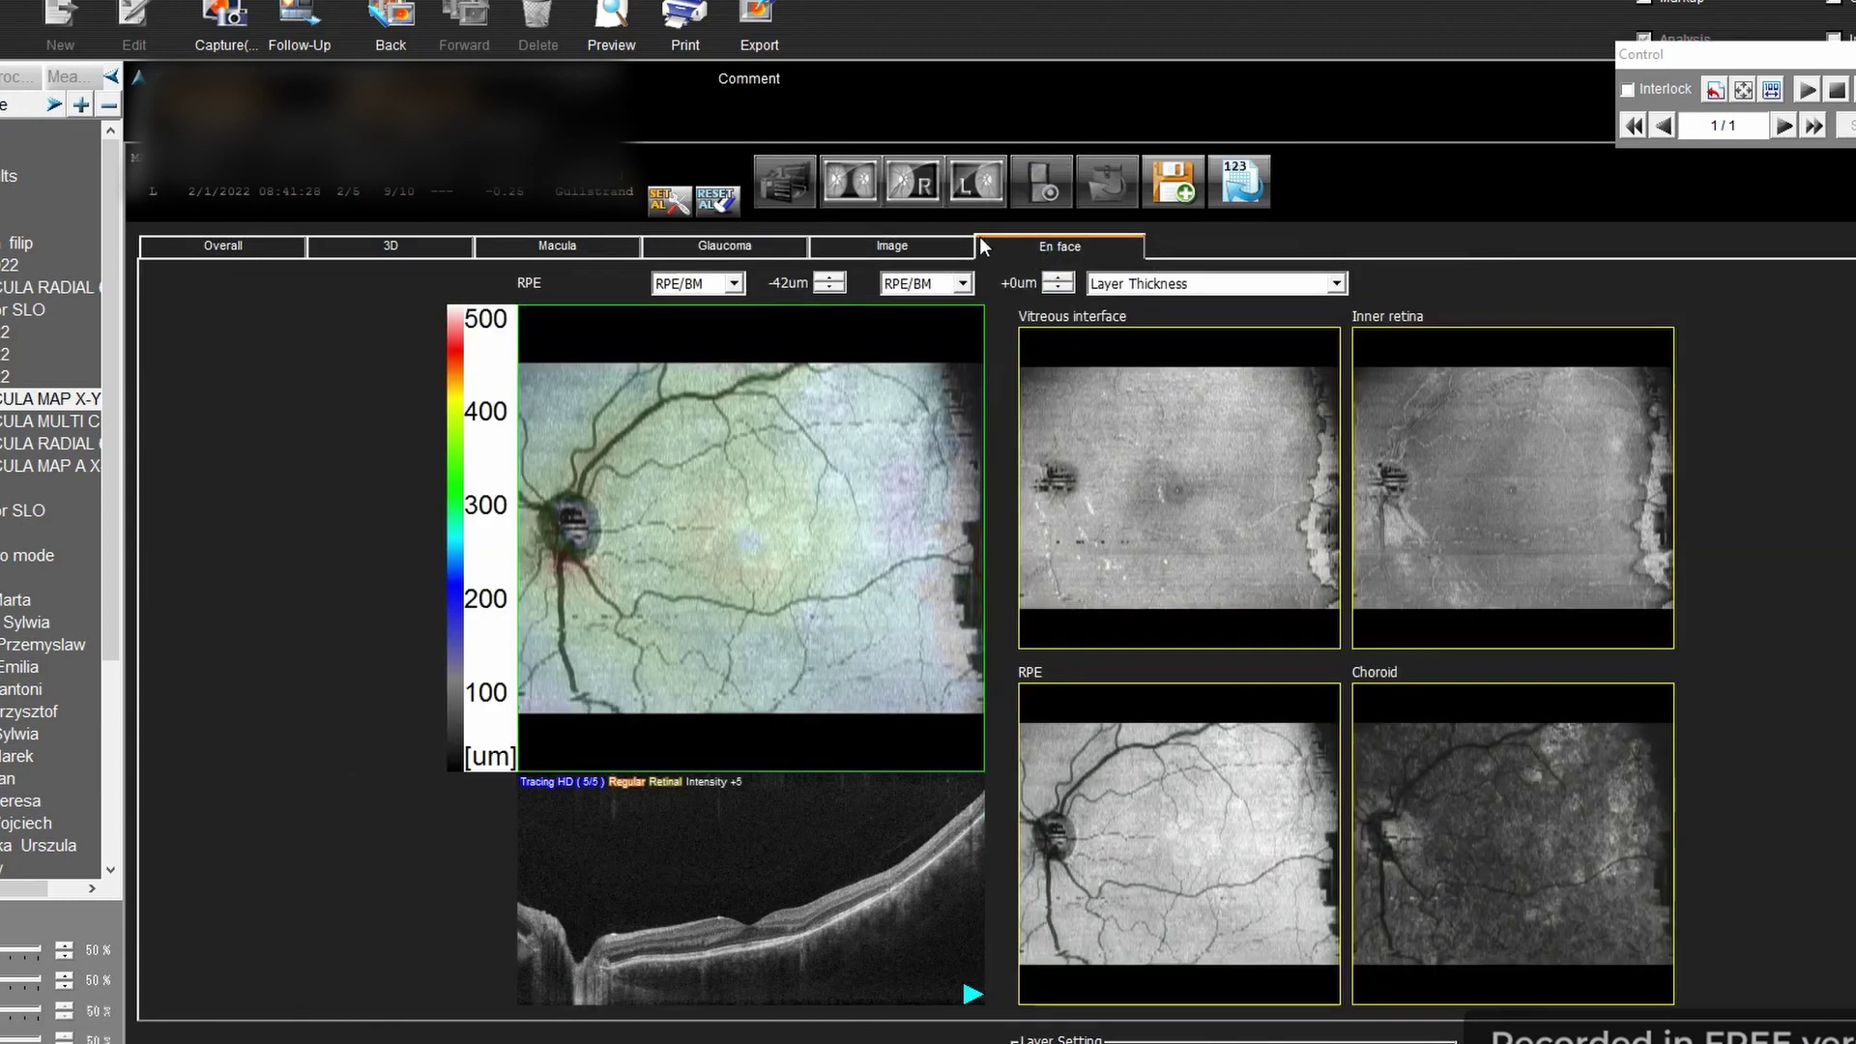
left_click(957, 248)
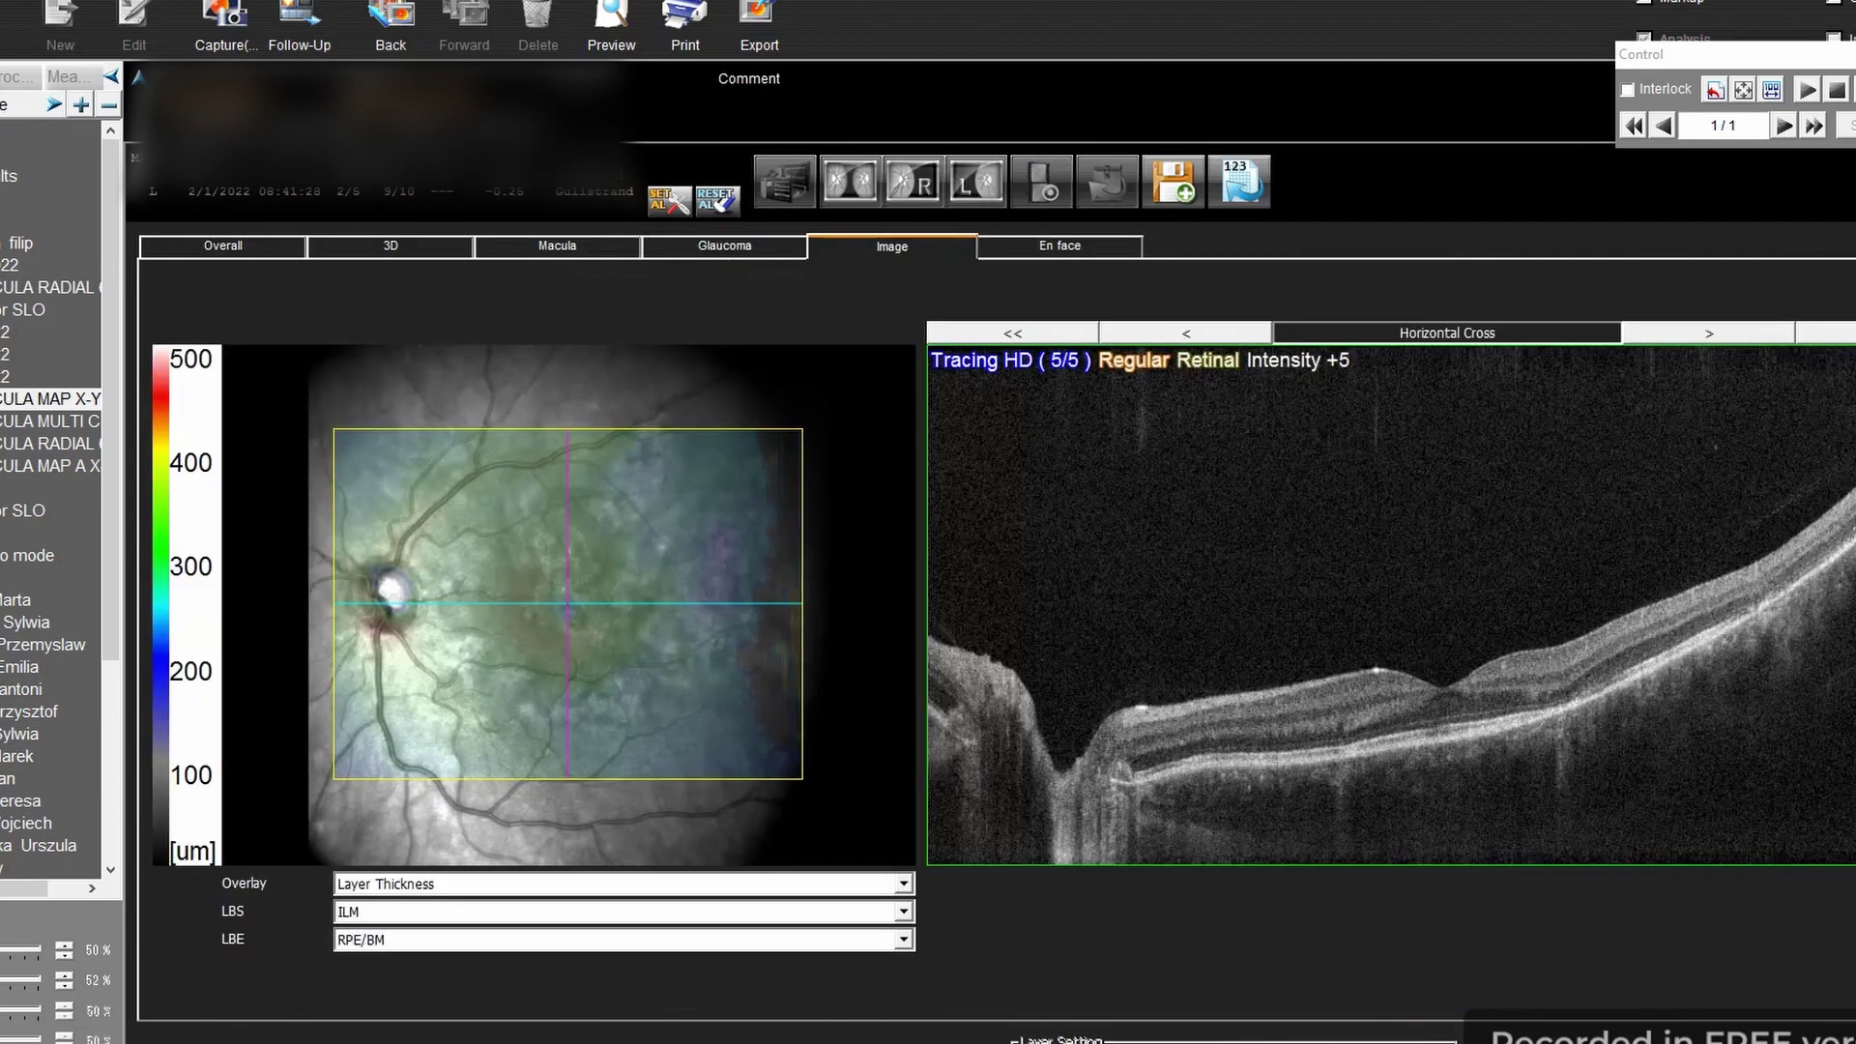
Step through individual horizontal scans to scan 115, then open the OCTA AngioScan exam
mouse_move(972, 777)
left_click(972, 725)
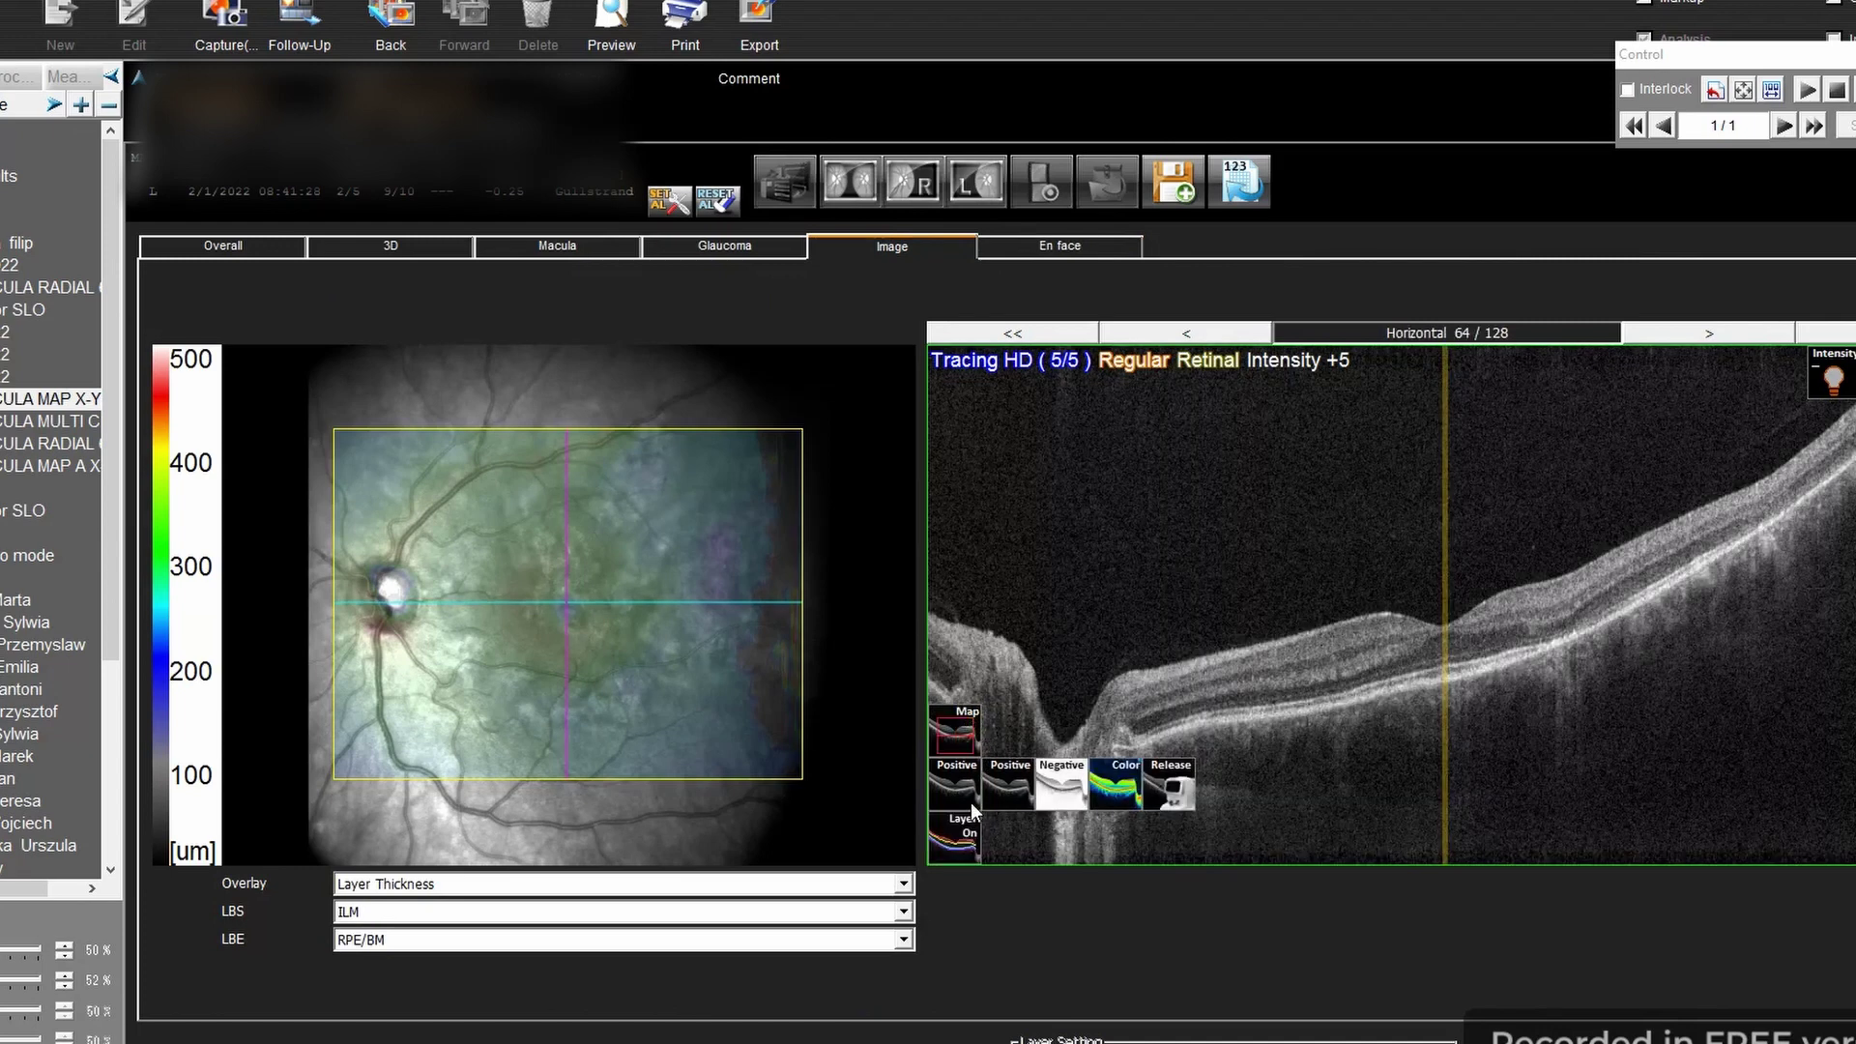
mouse_move(352, 541)
left_click_drag(342, 589, 360, 741)
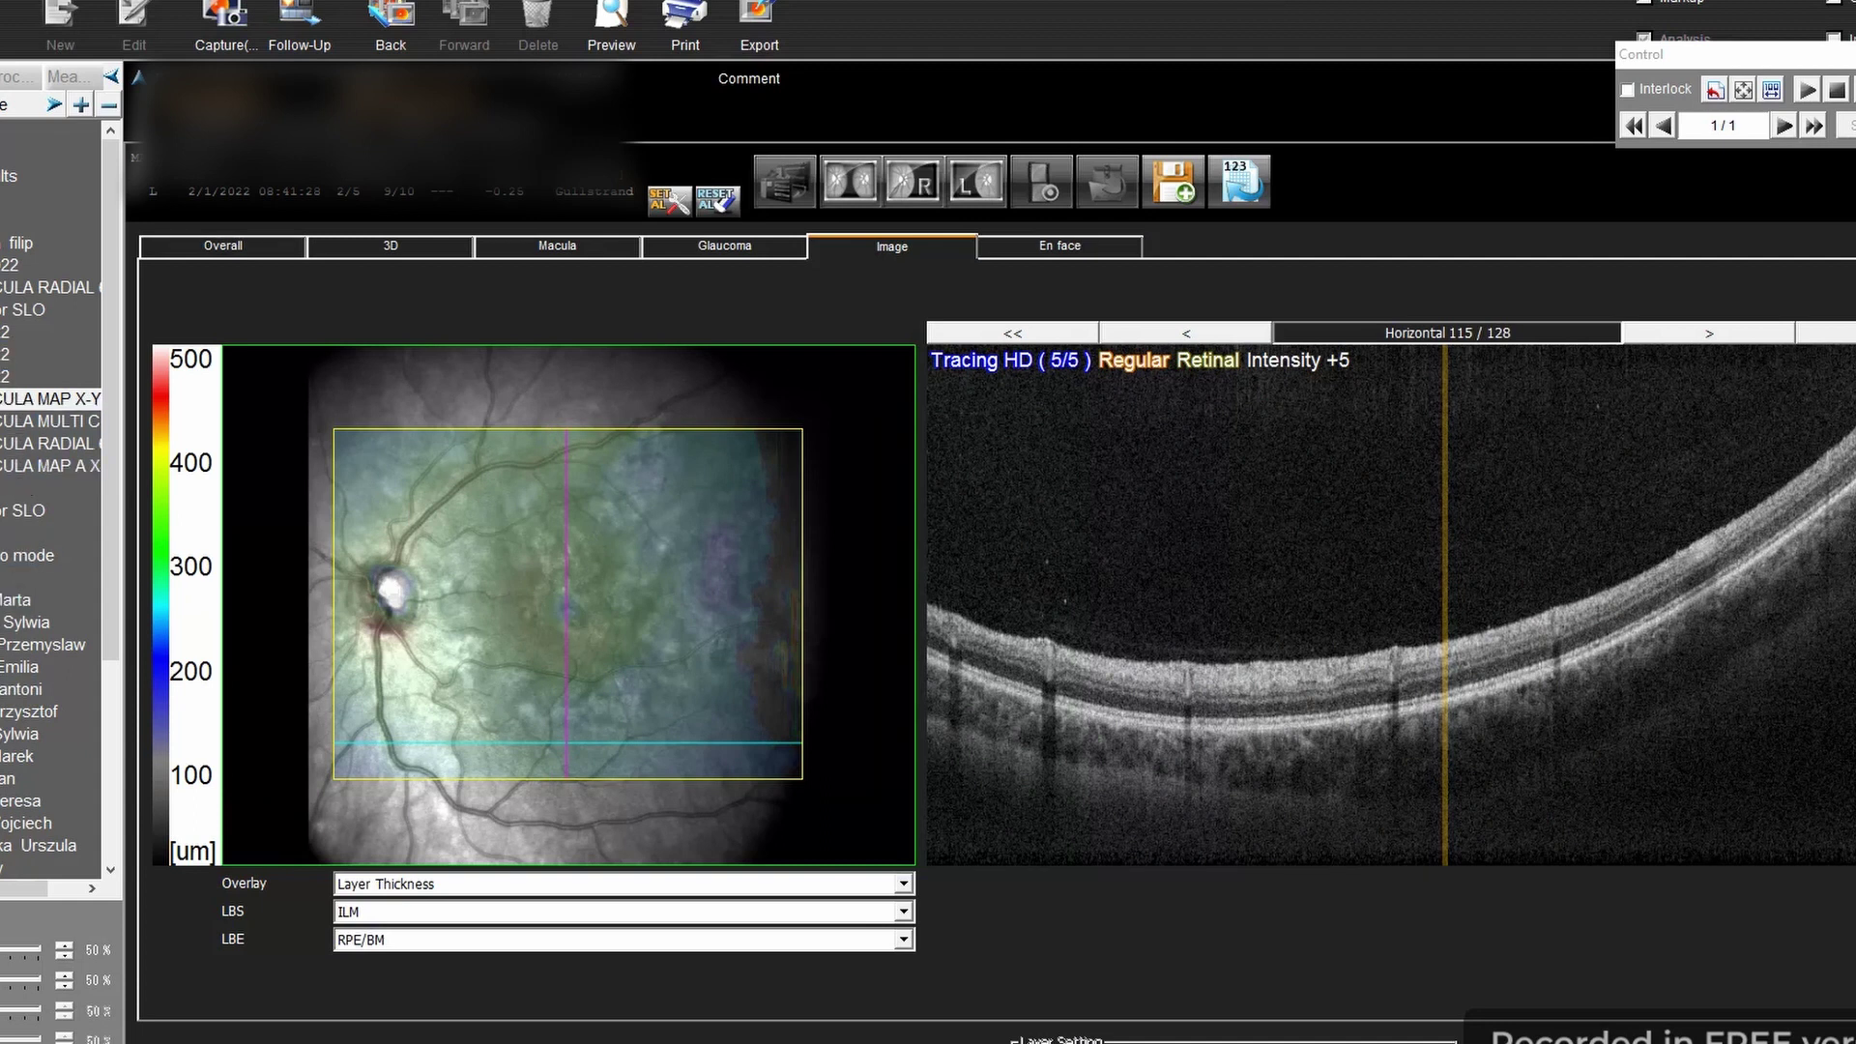
left_click(49, 398)
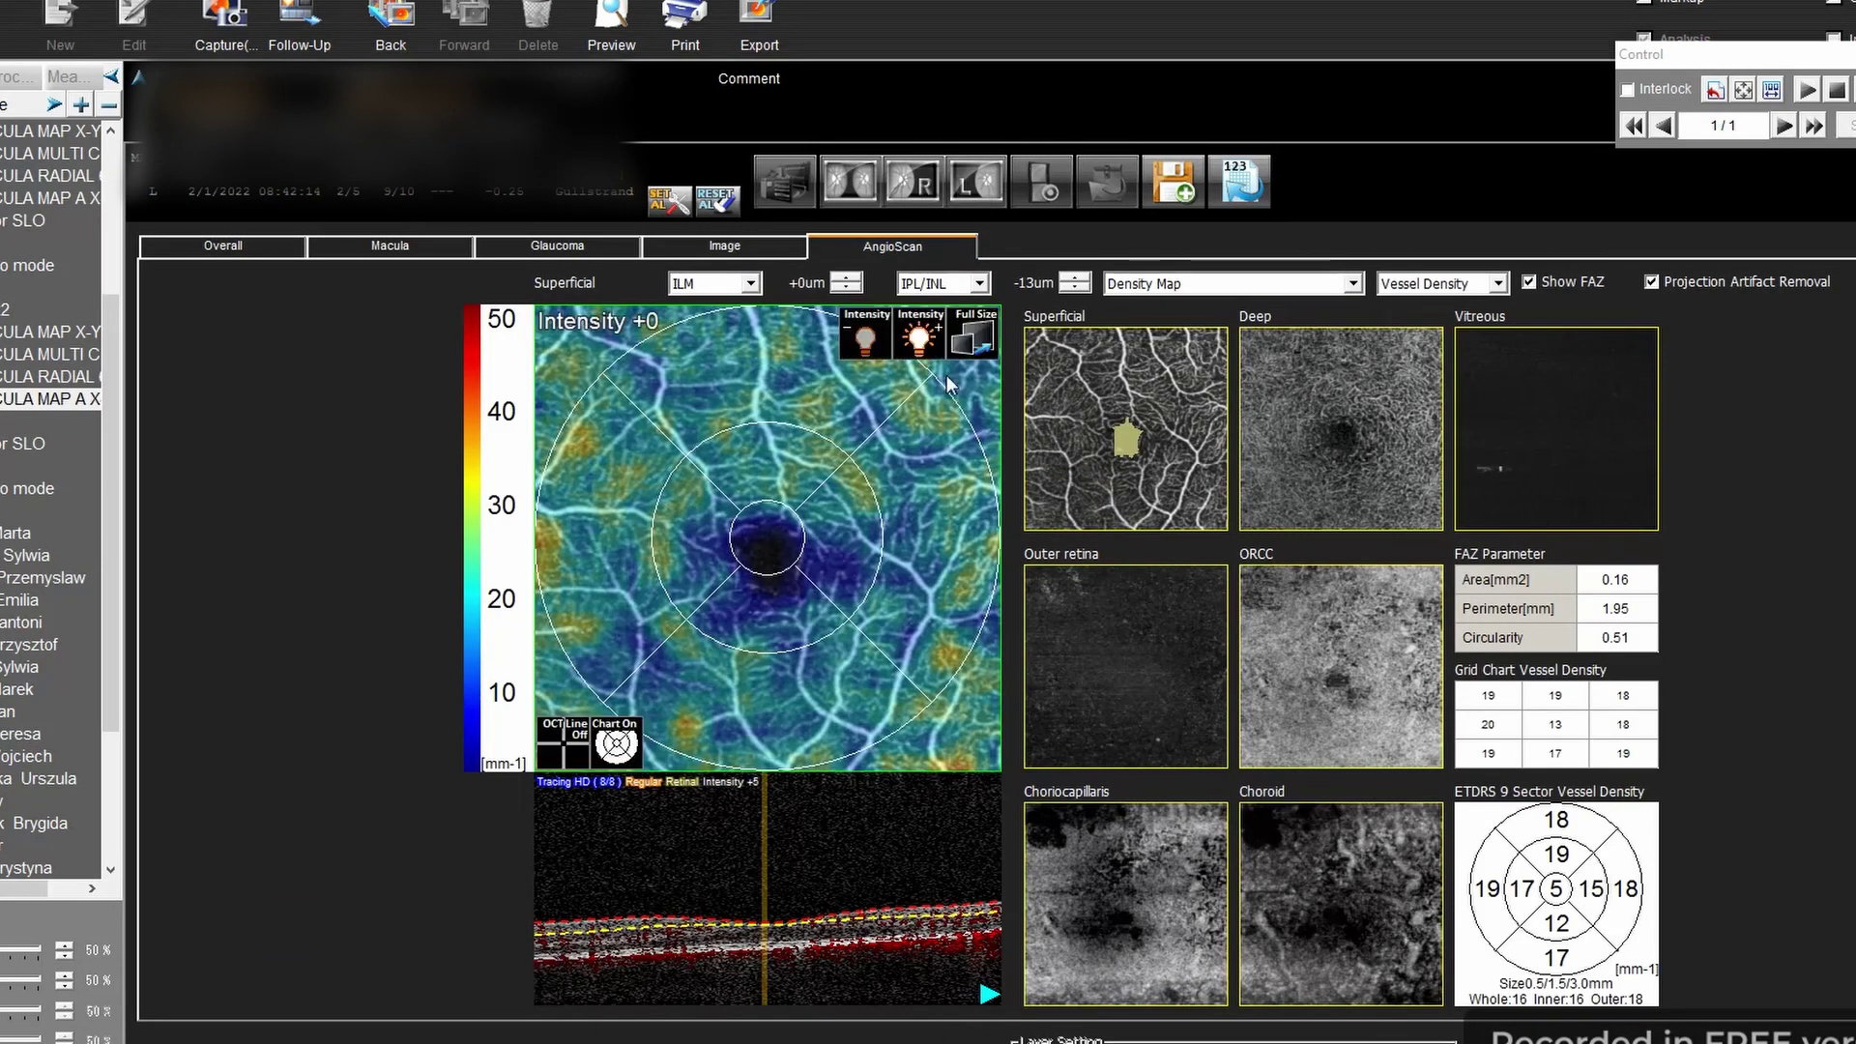
Switch the density overlay to the 3x3 grid chart and reposition crosshairs on the angio map
left_click(618, 750)
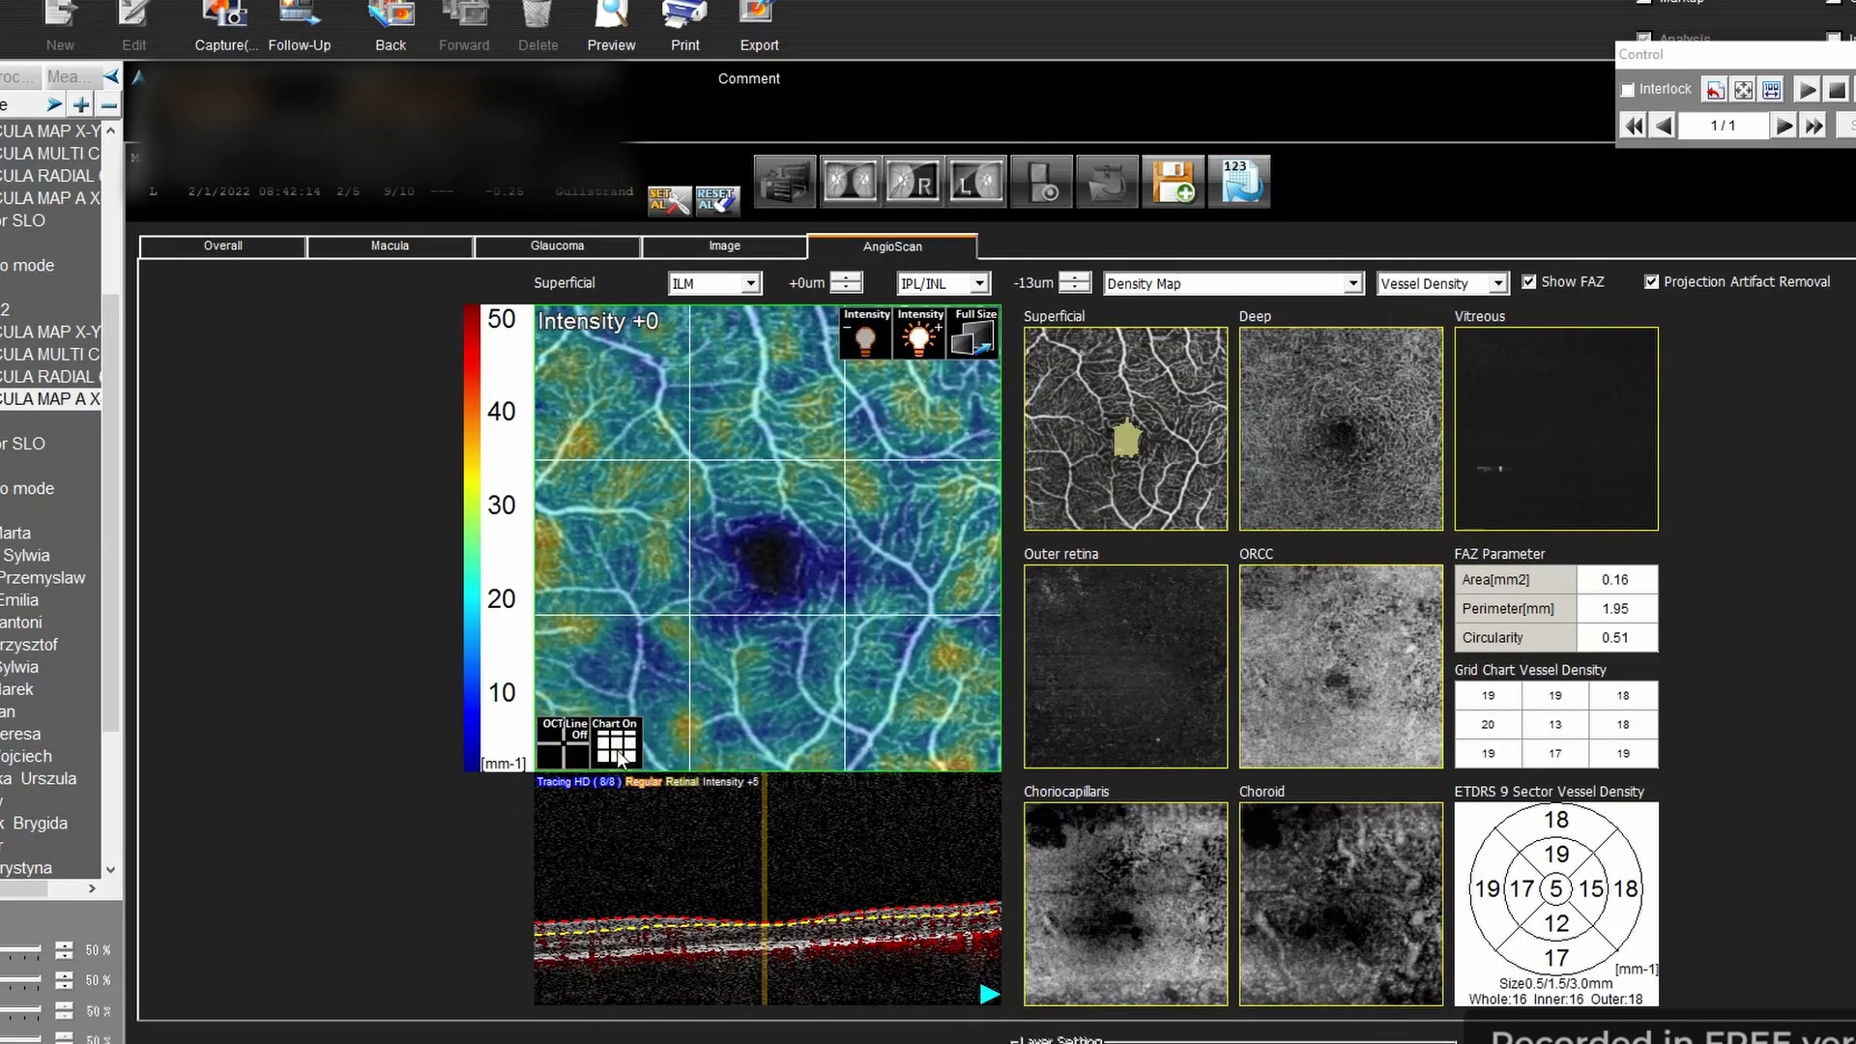
left_click(581, 755)
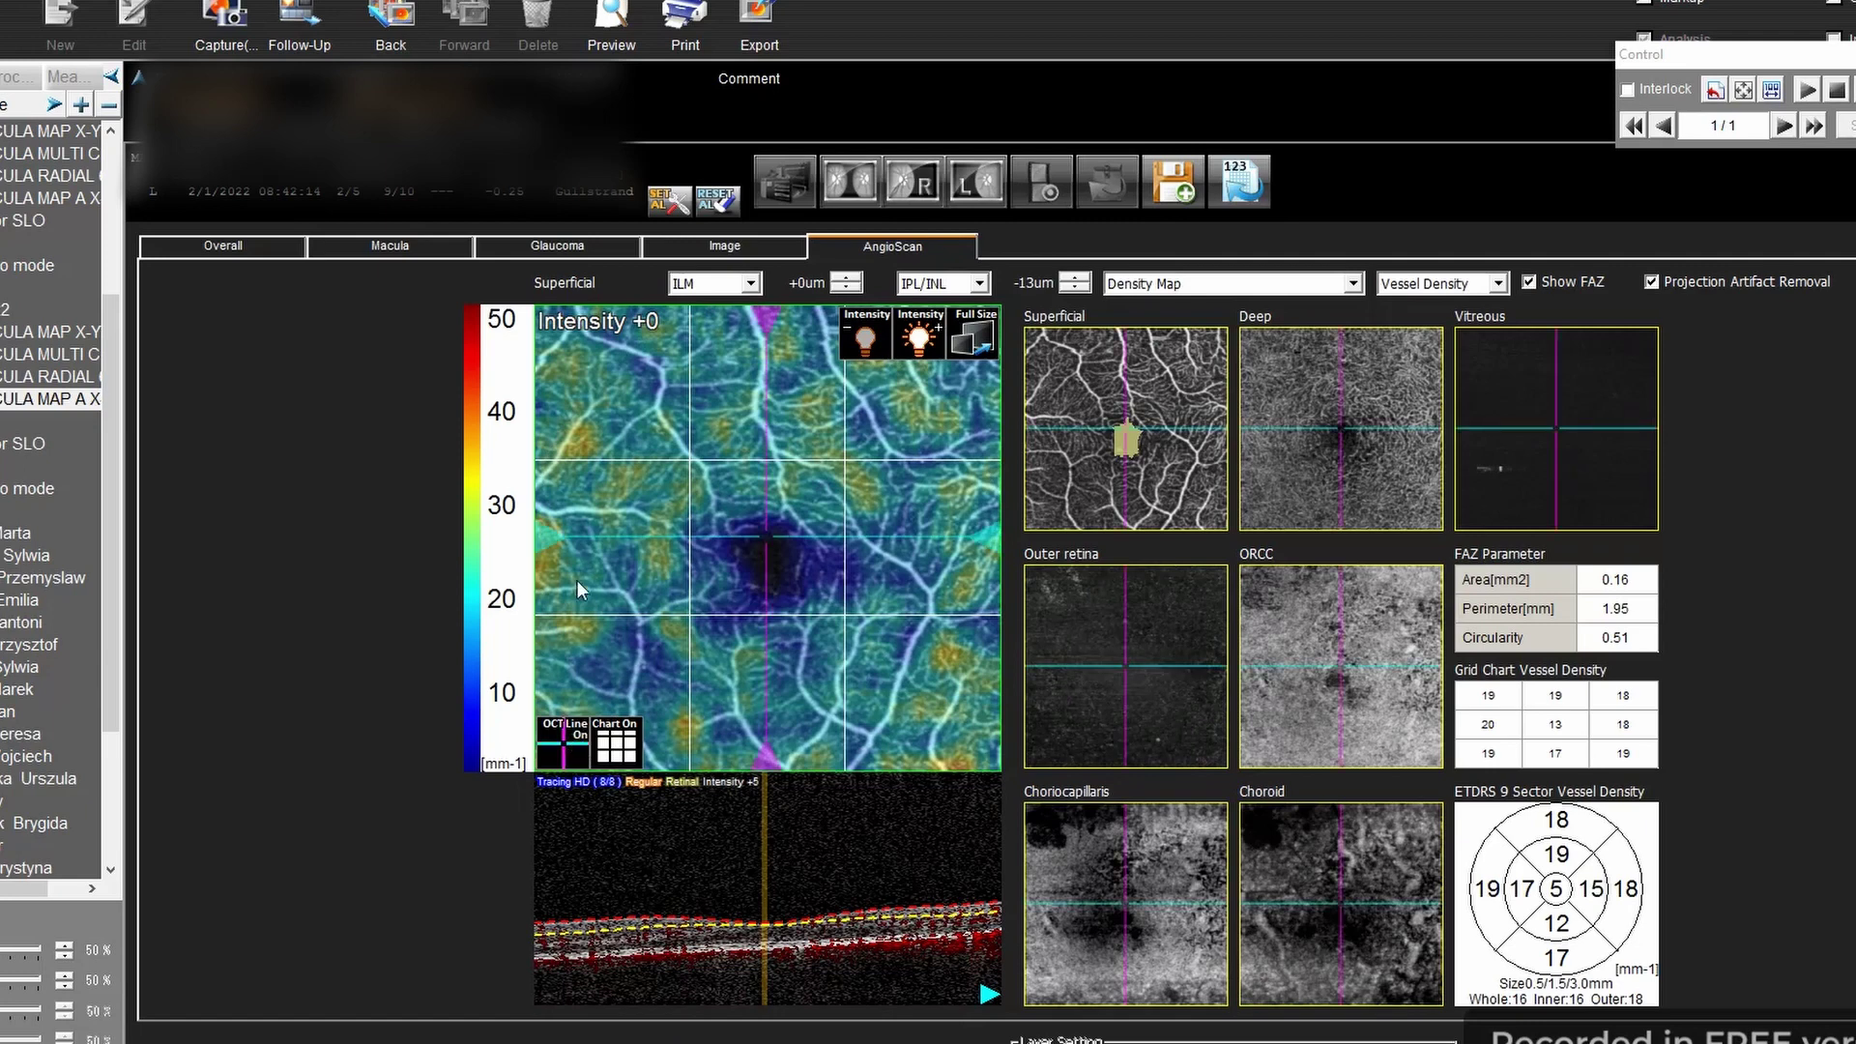
left_click_drag(548, 538, 581, 581)
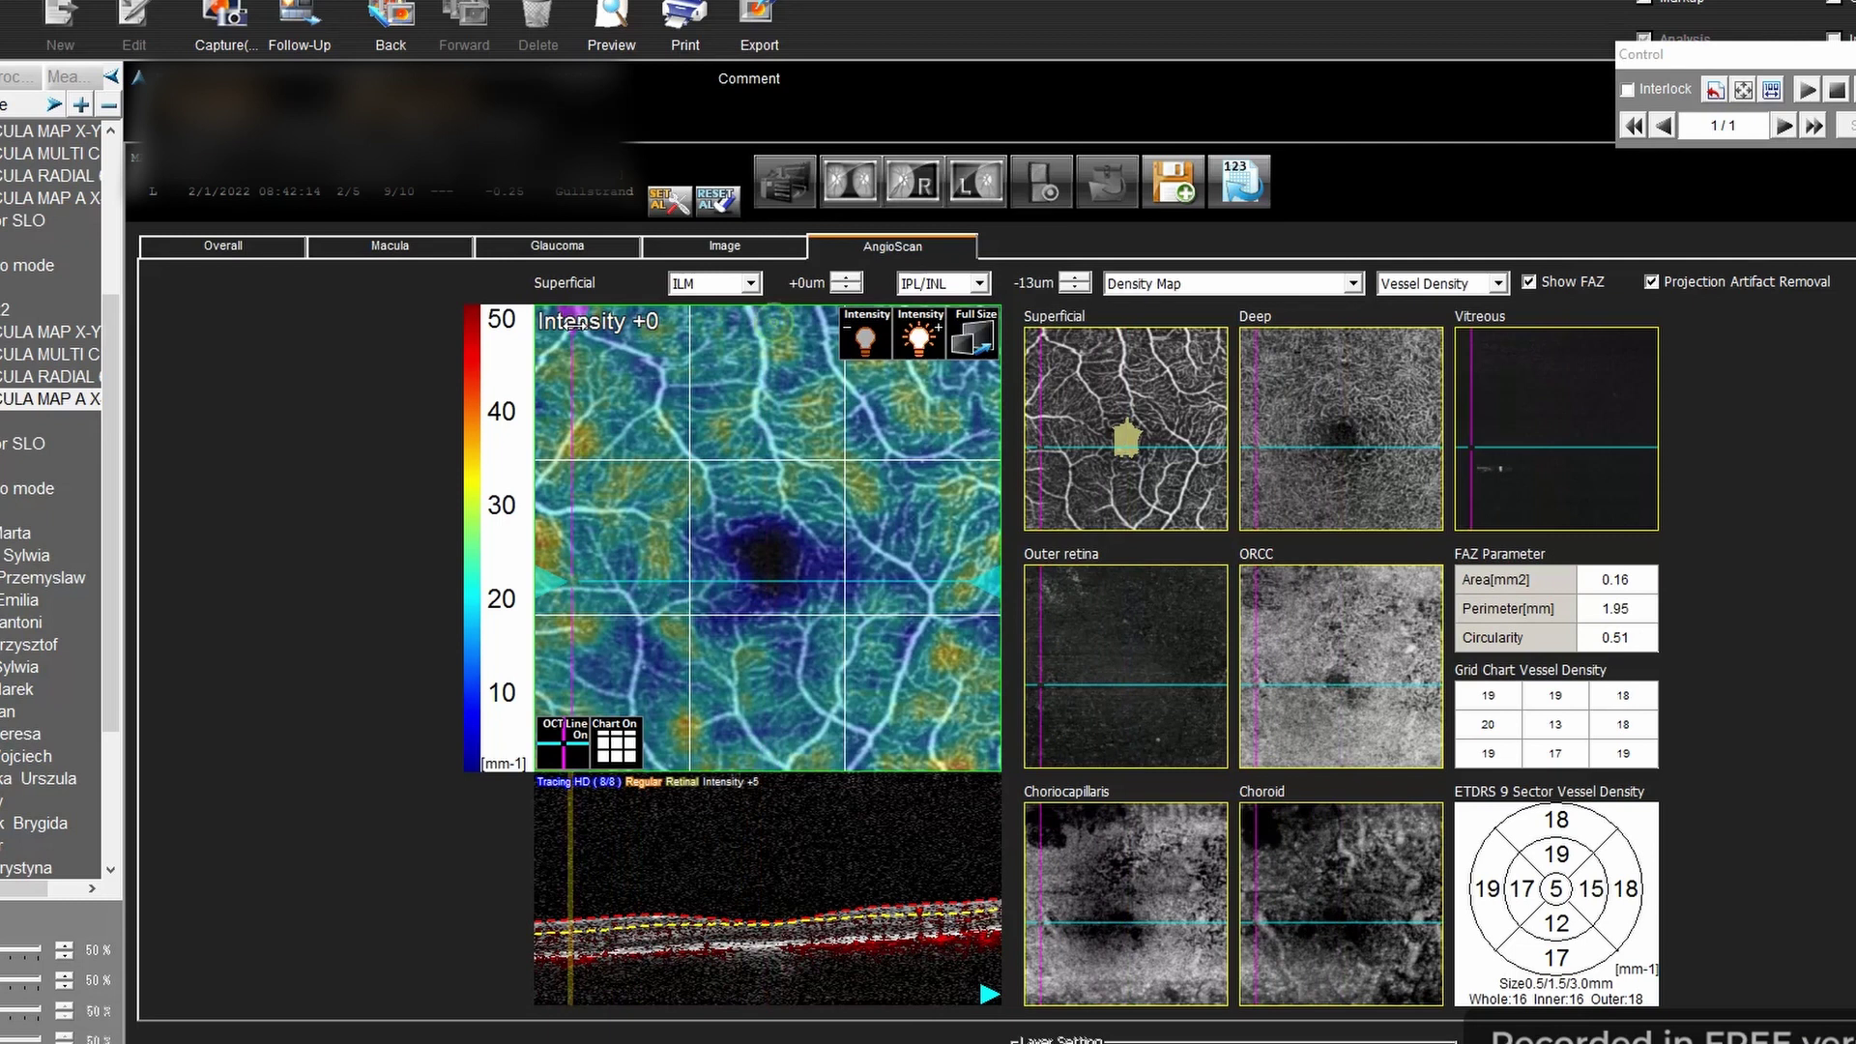
left_click_drag(777, 327, 760, 326)
Show the ORCC slab as main map without crosshairs, with upper boundary set to IPL/INL
left_click(1354, 616)
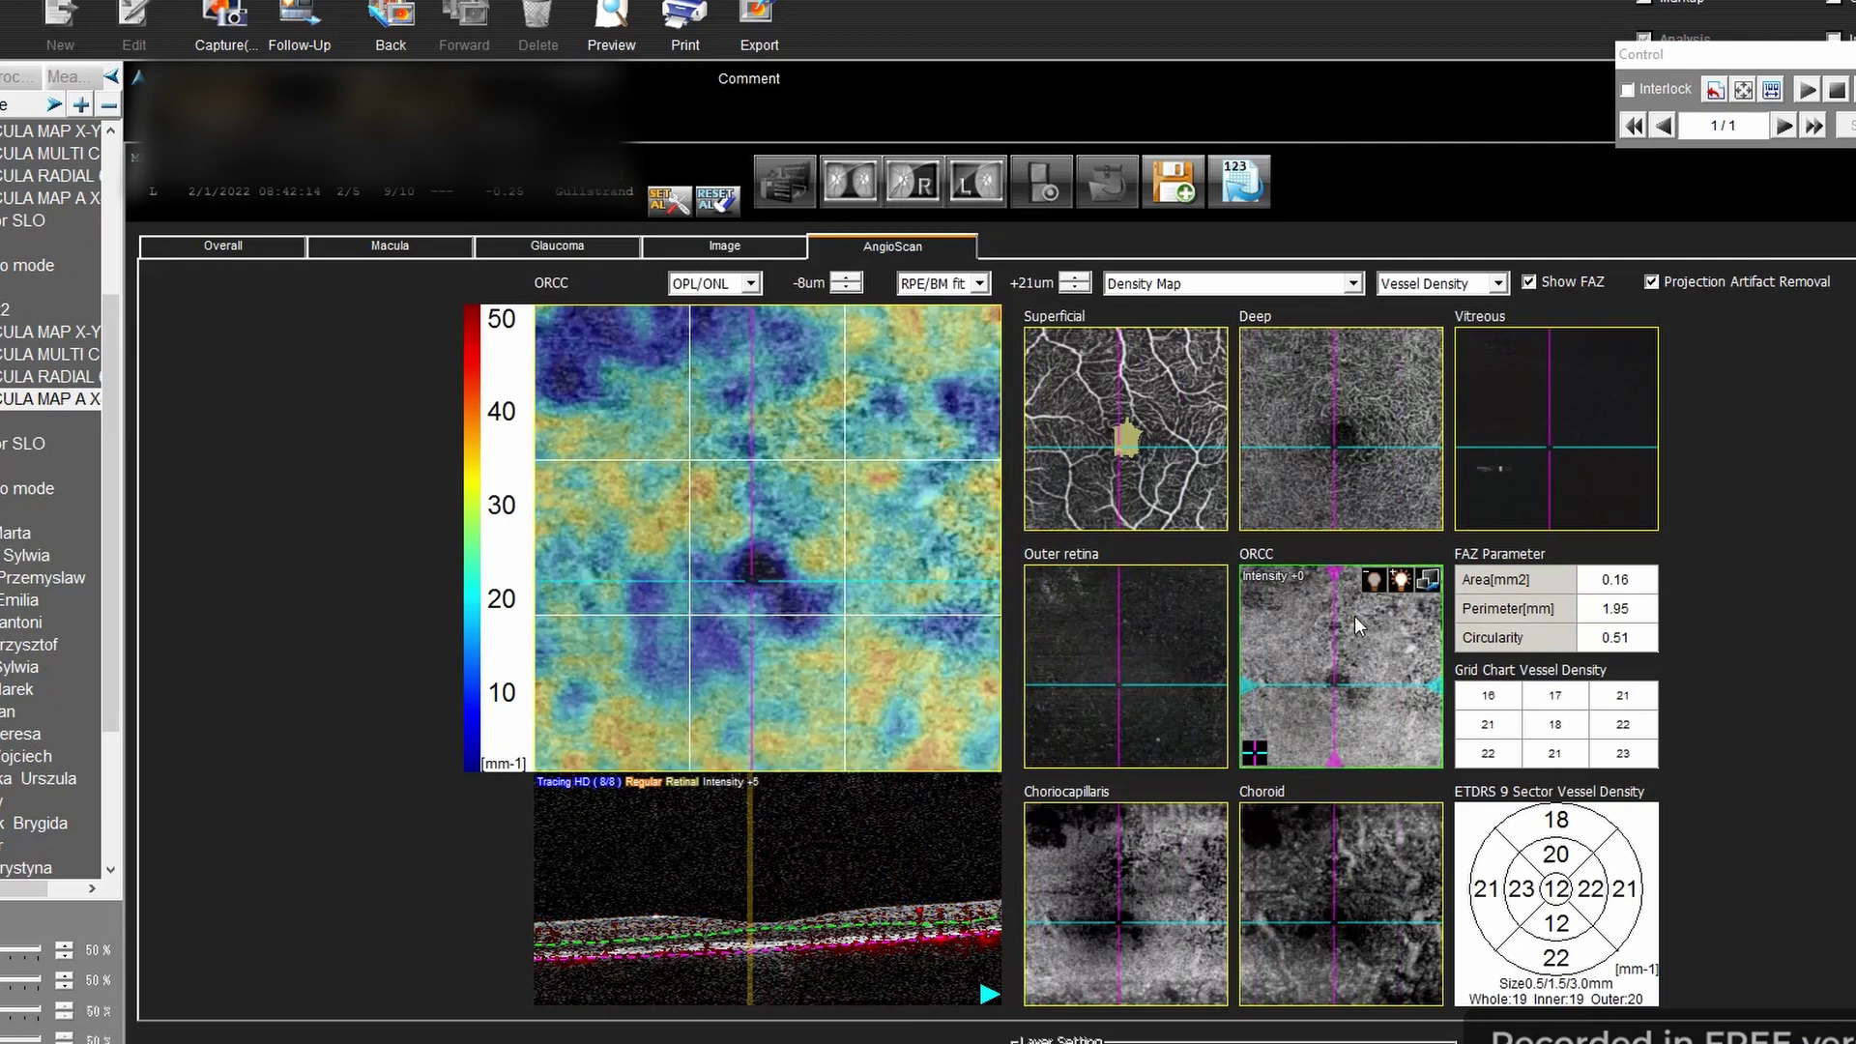
left_click(1256, 752)
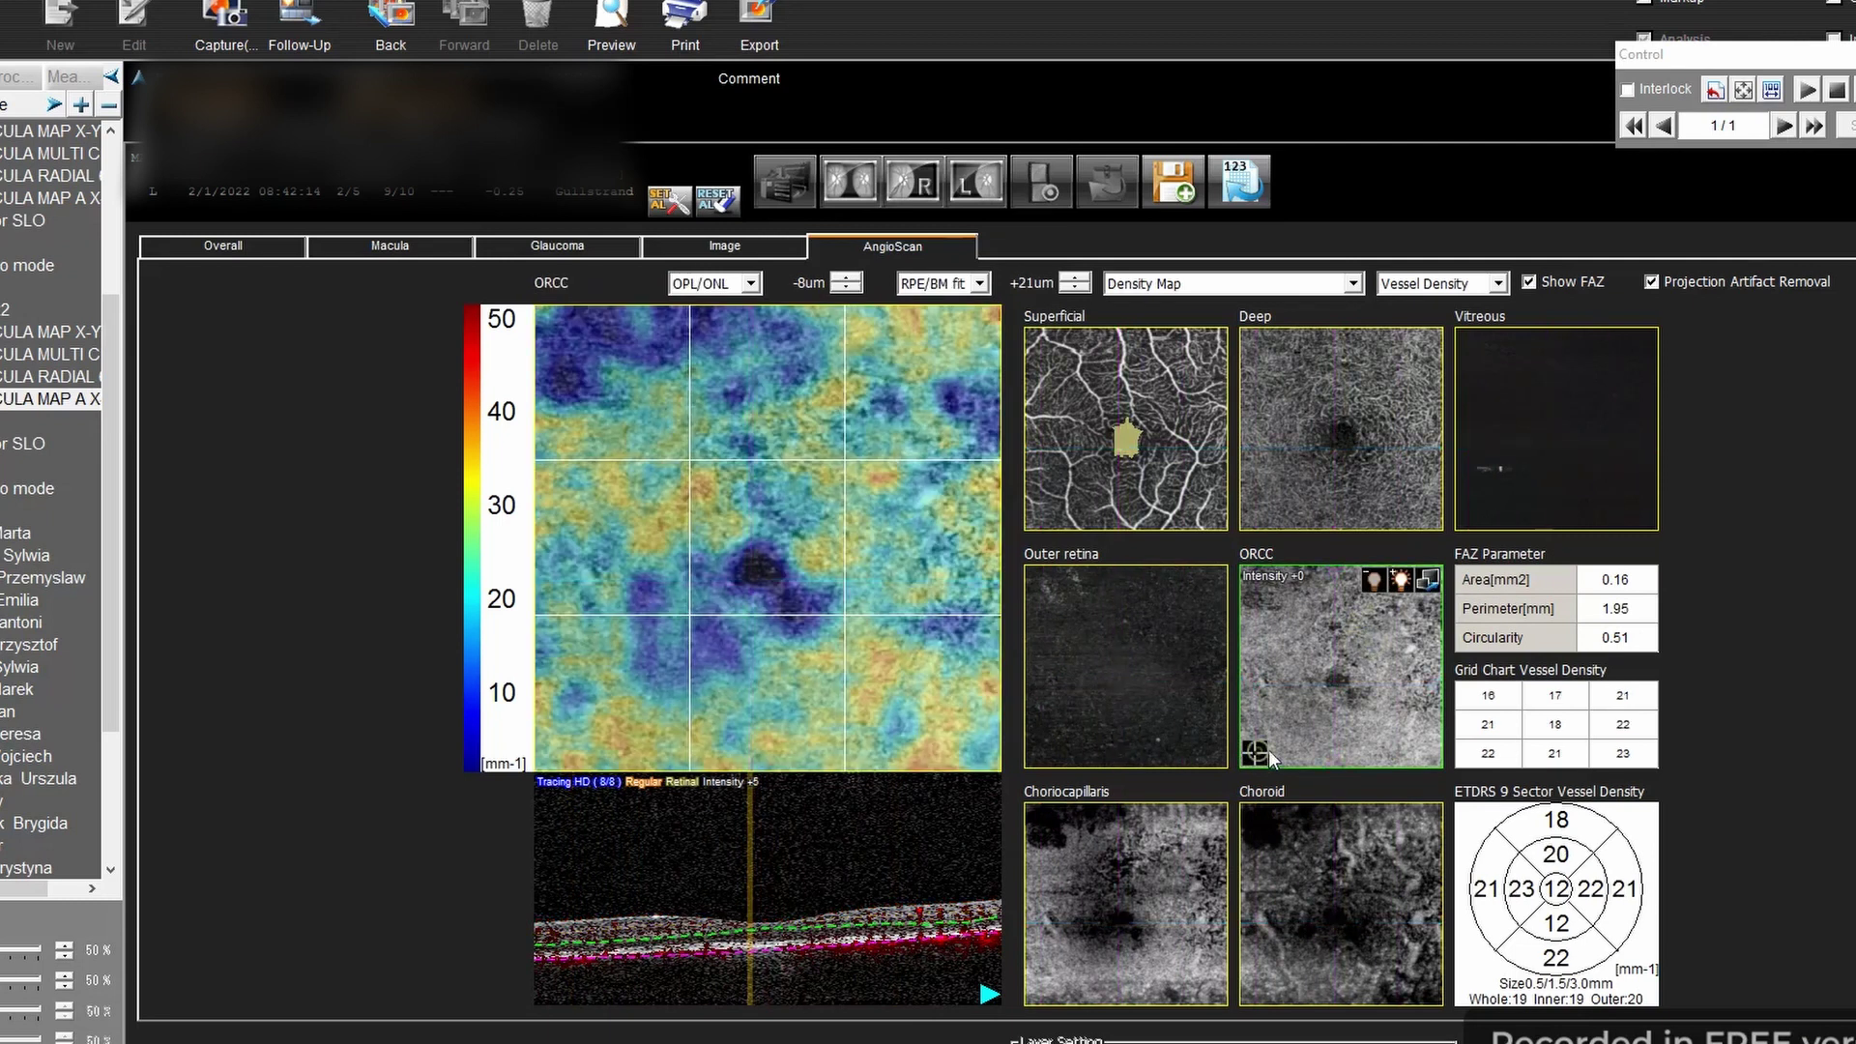
left_click(737, 283)
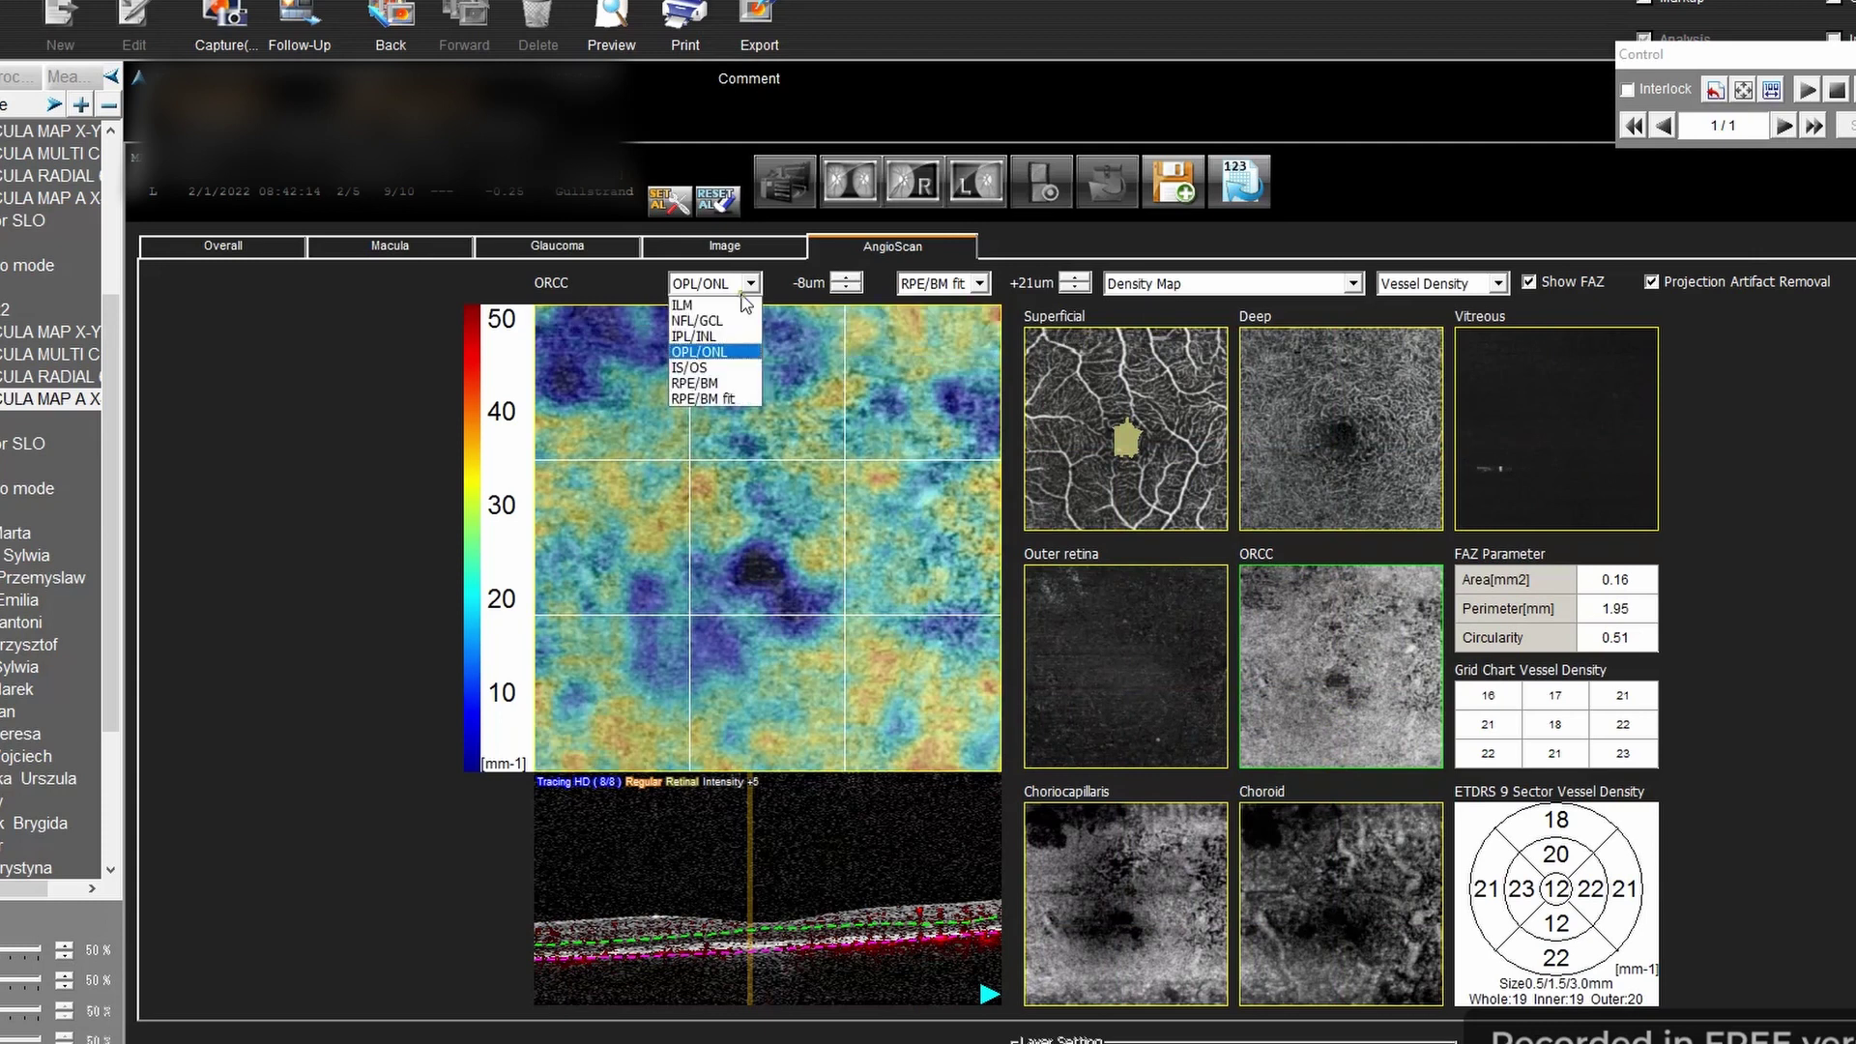
left_click(727, 297)
left_click(735, 284)
left_click(715, 347)
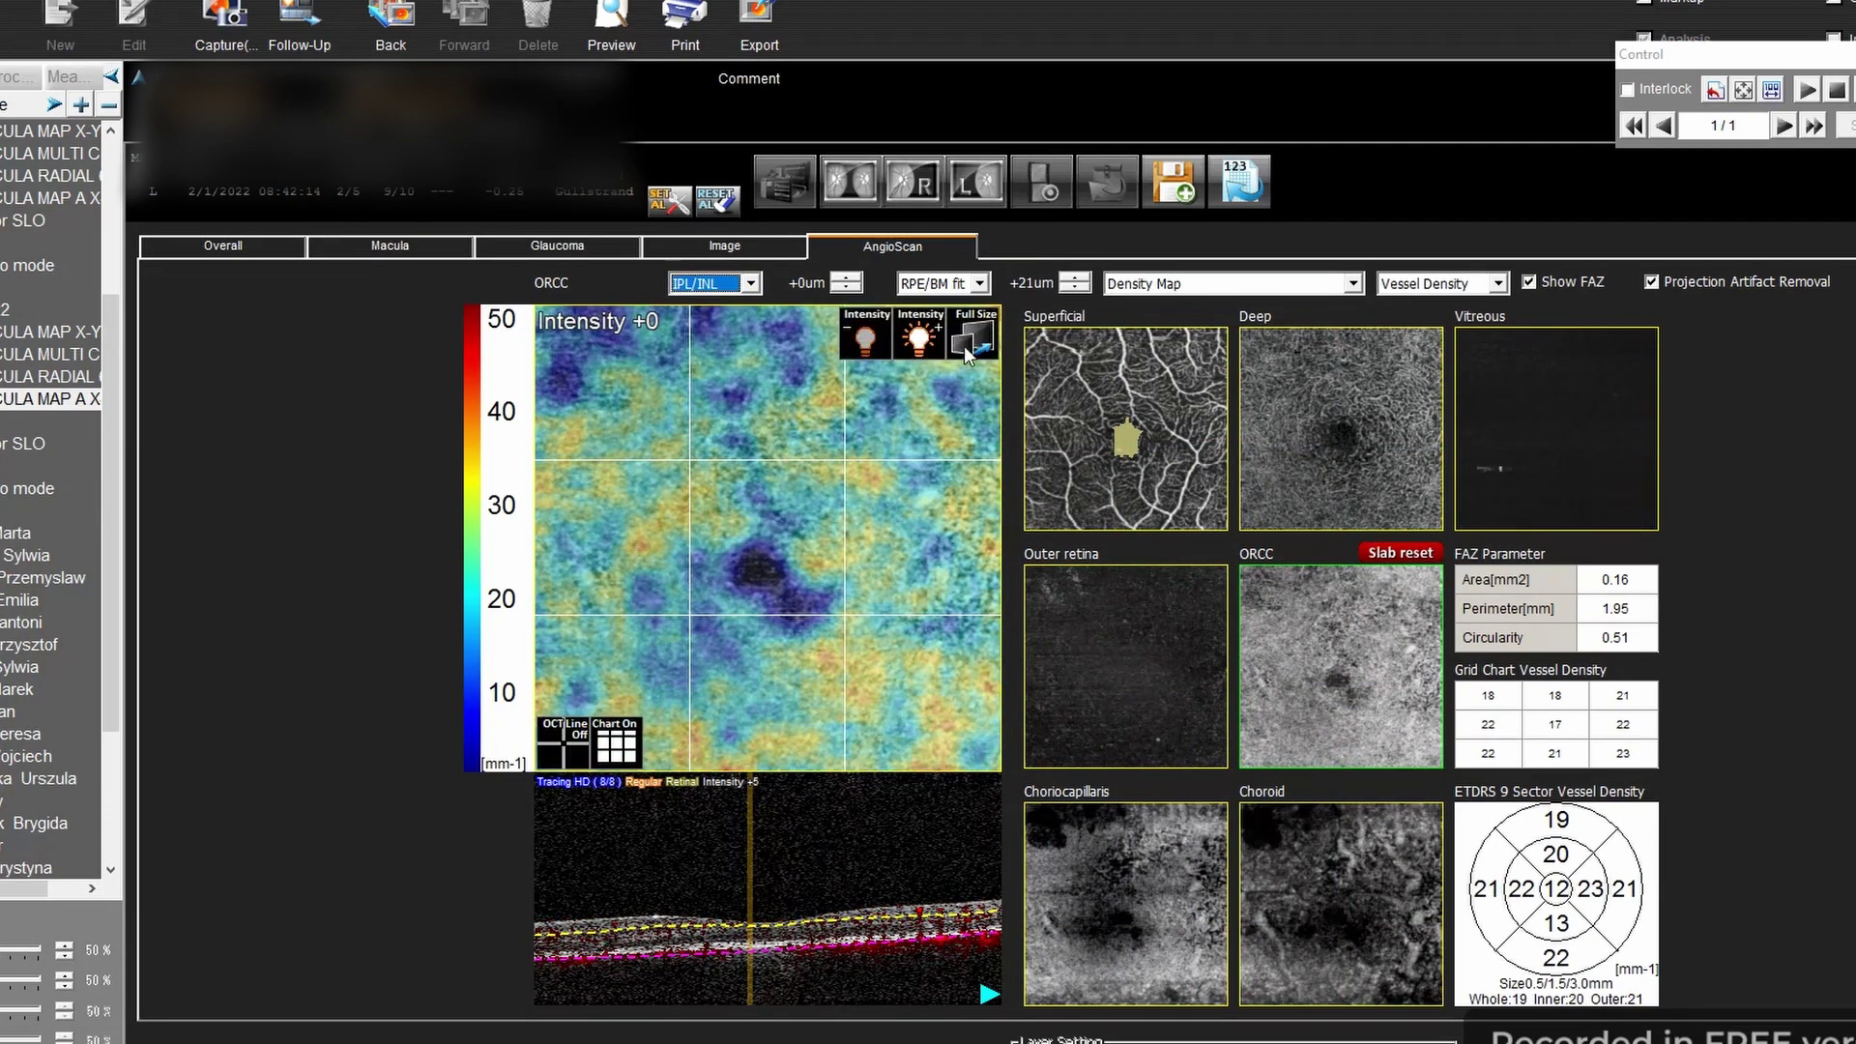
View the density map, ORCC slab and Choriocapillaris slab enlarged, returning to the full layout
left_click(955, 350)
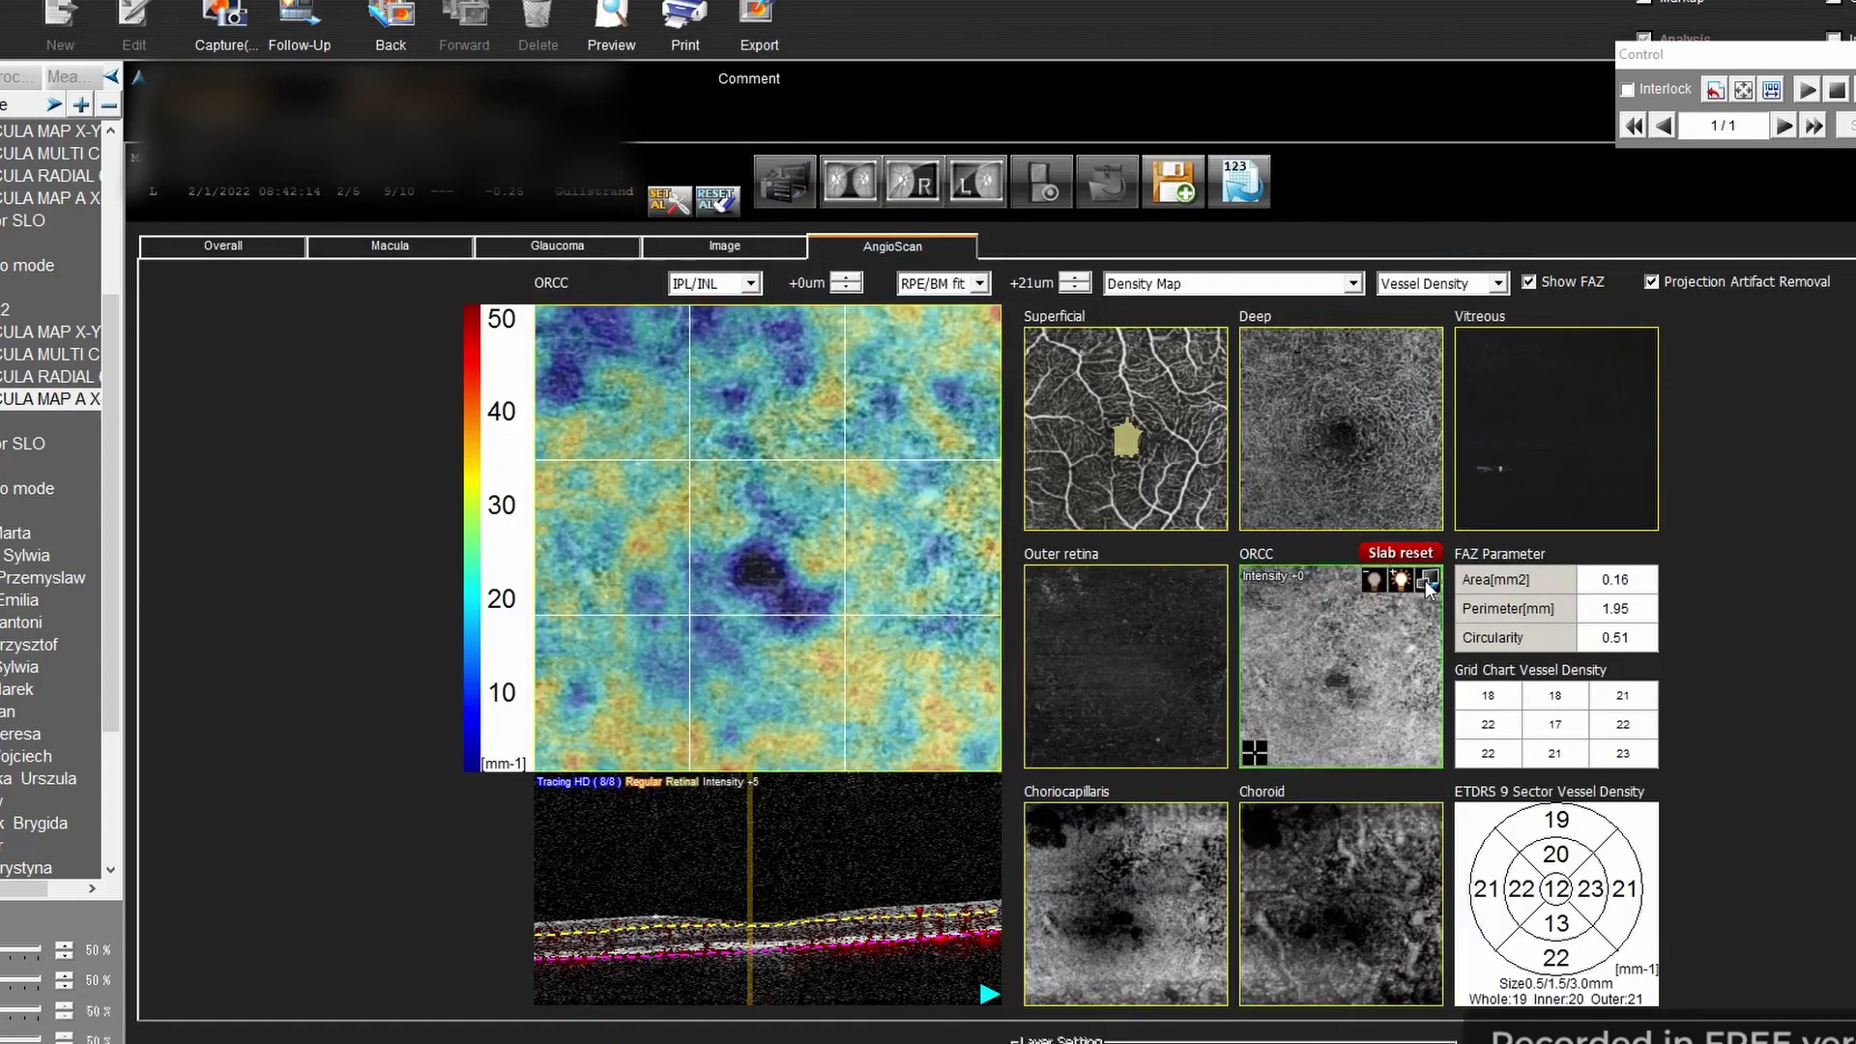
left_click(1373, 619)
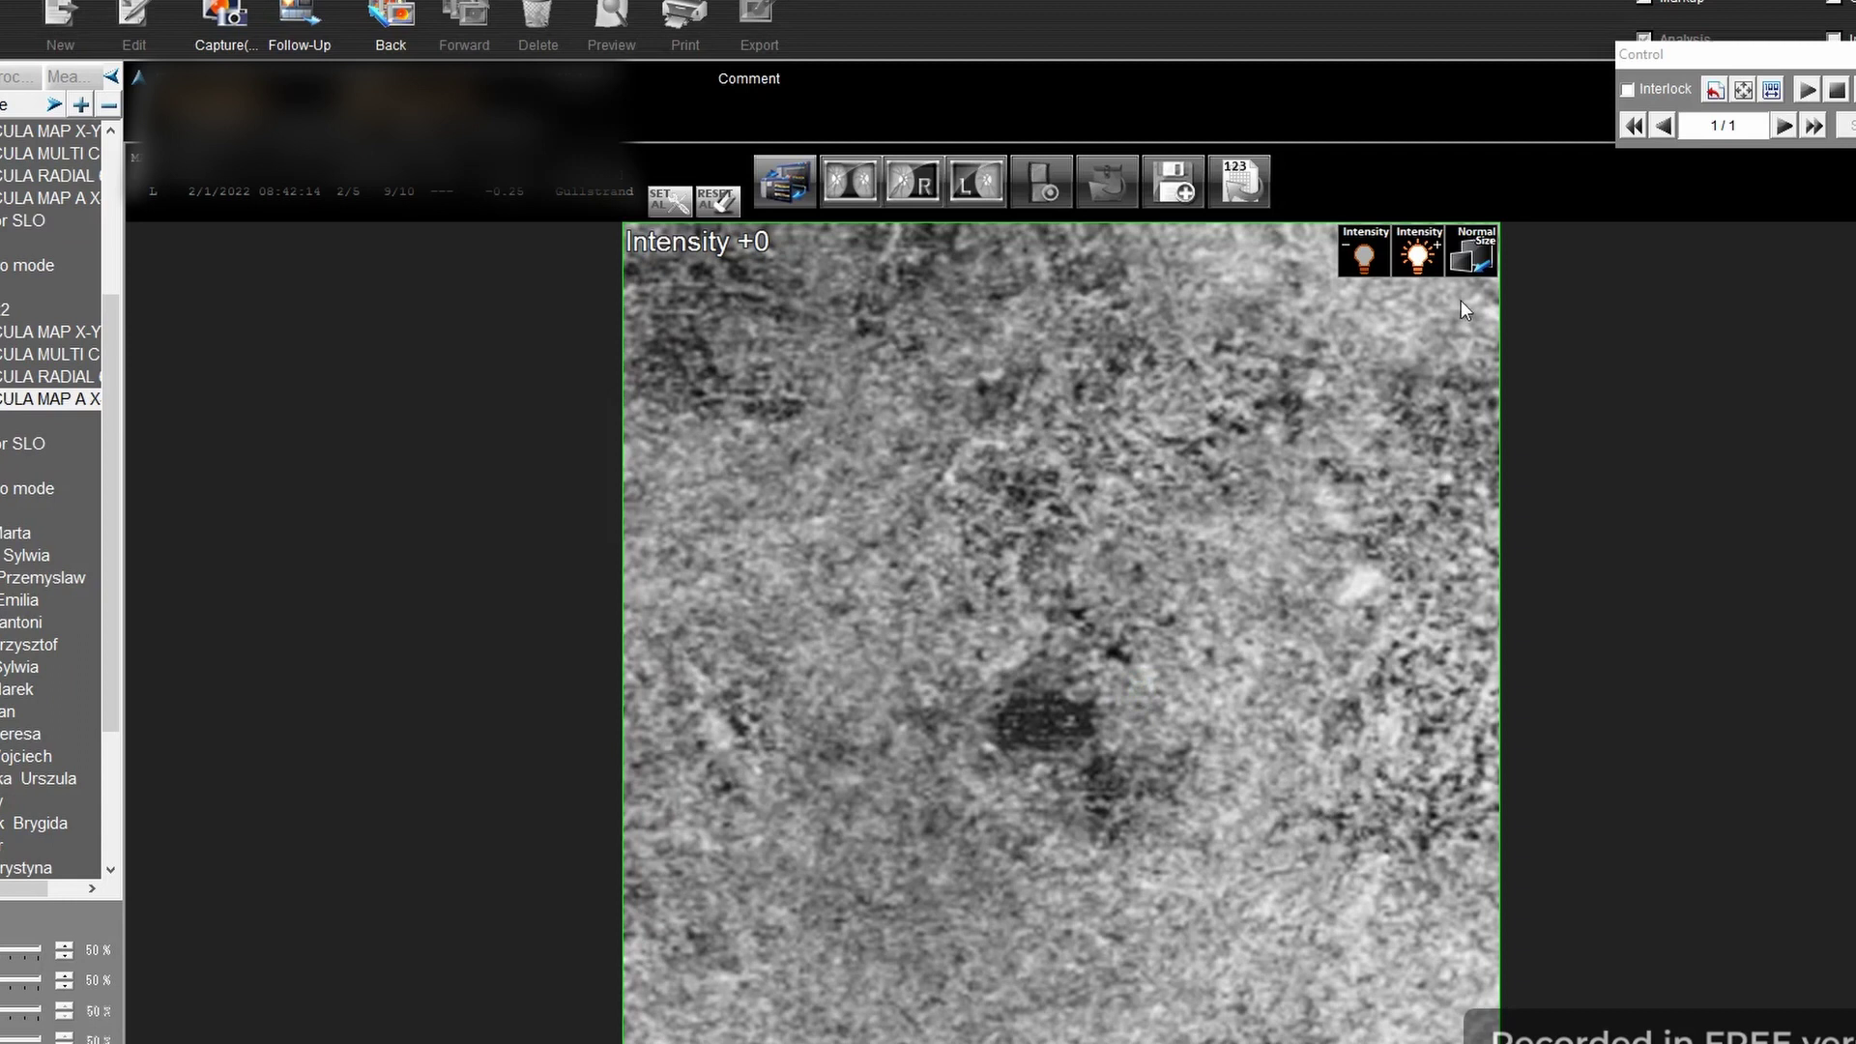
left_click(1470, 253)
left_click(1179, 889)
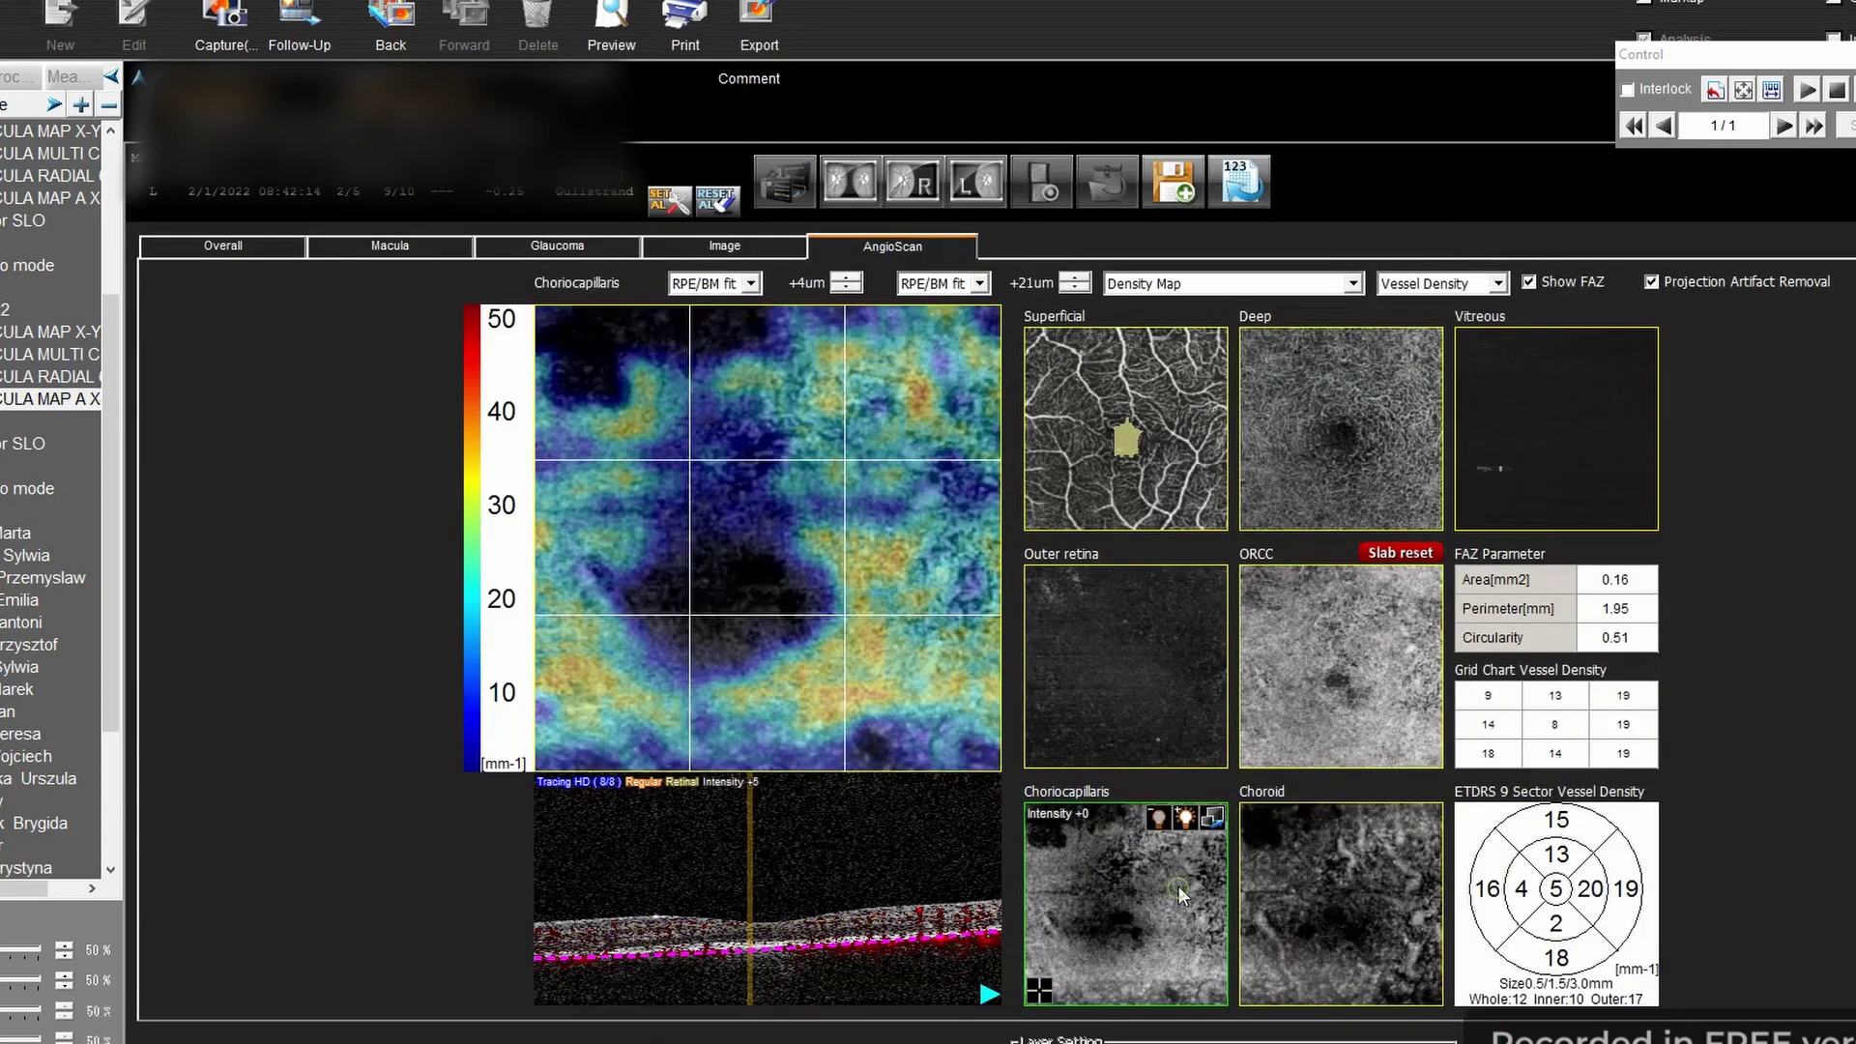
left_click(1187, 866)
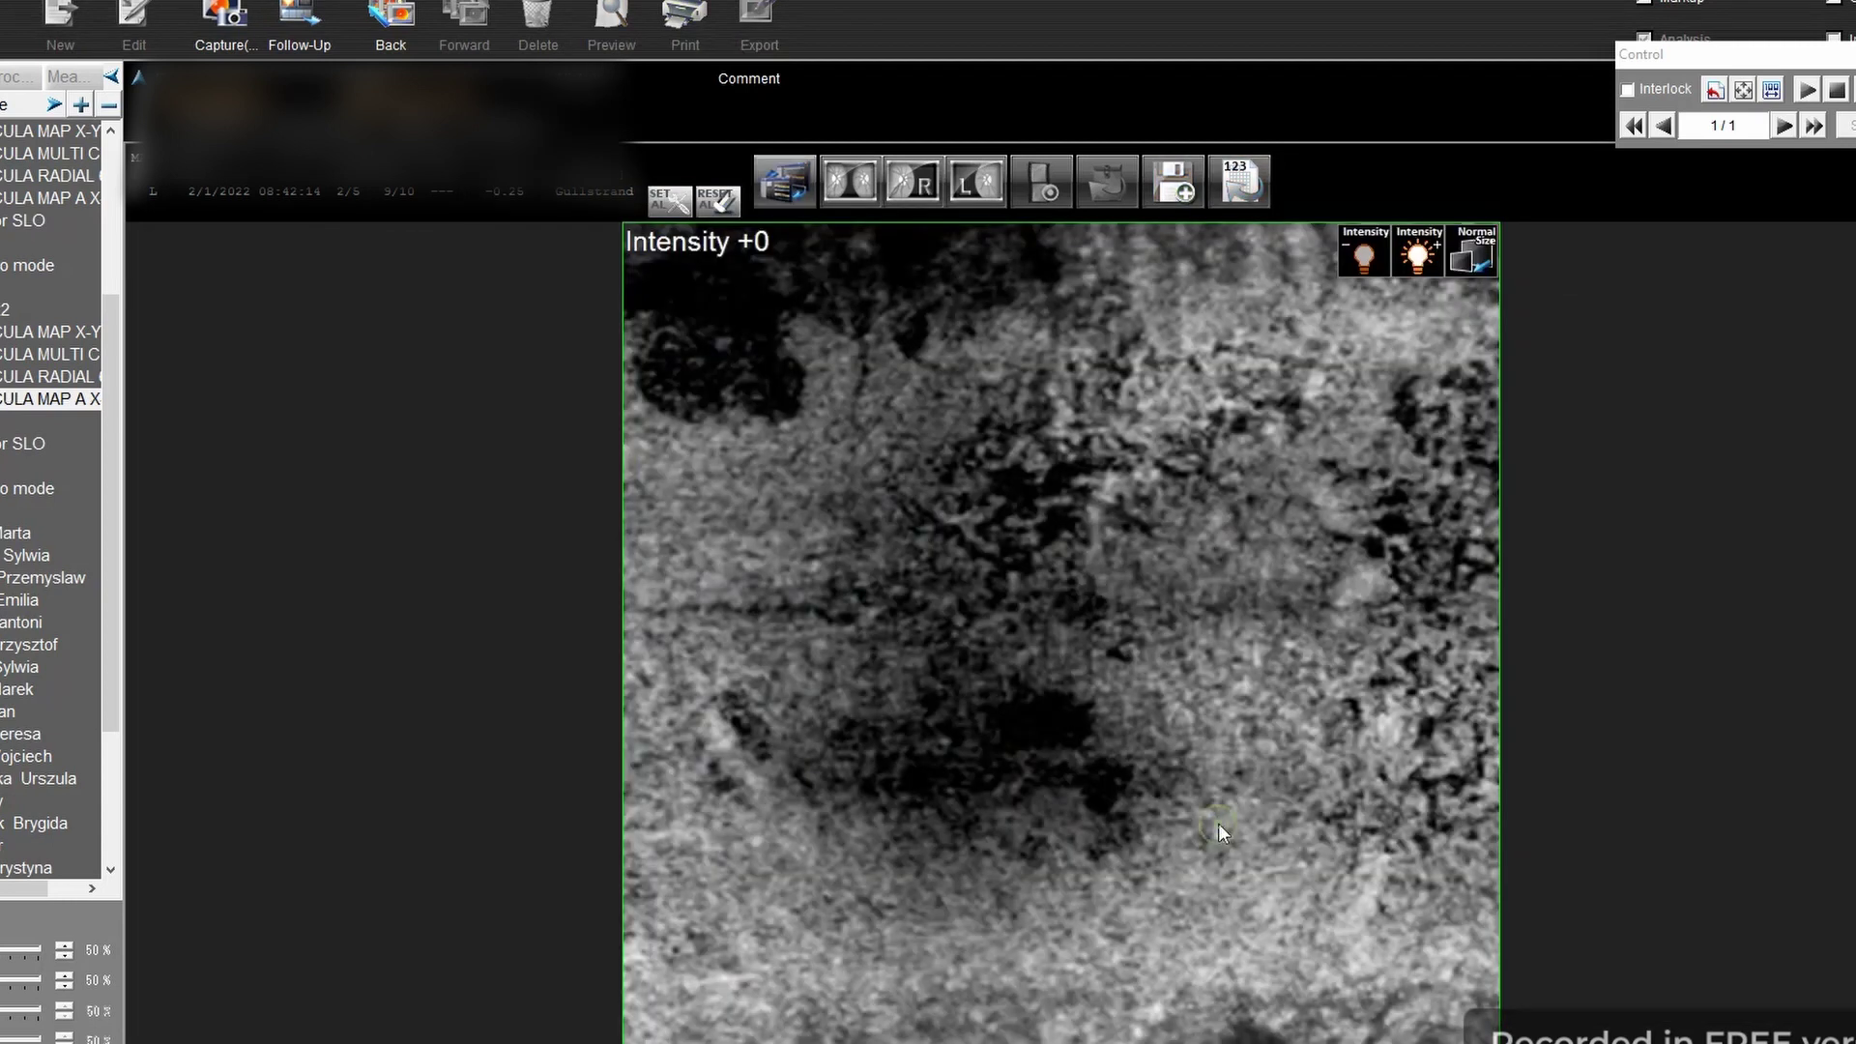
left_click(1470, 255)
Replace the density colour overlay with the Normative Database (RPE) overlay
mouse_move(1361, 406)
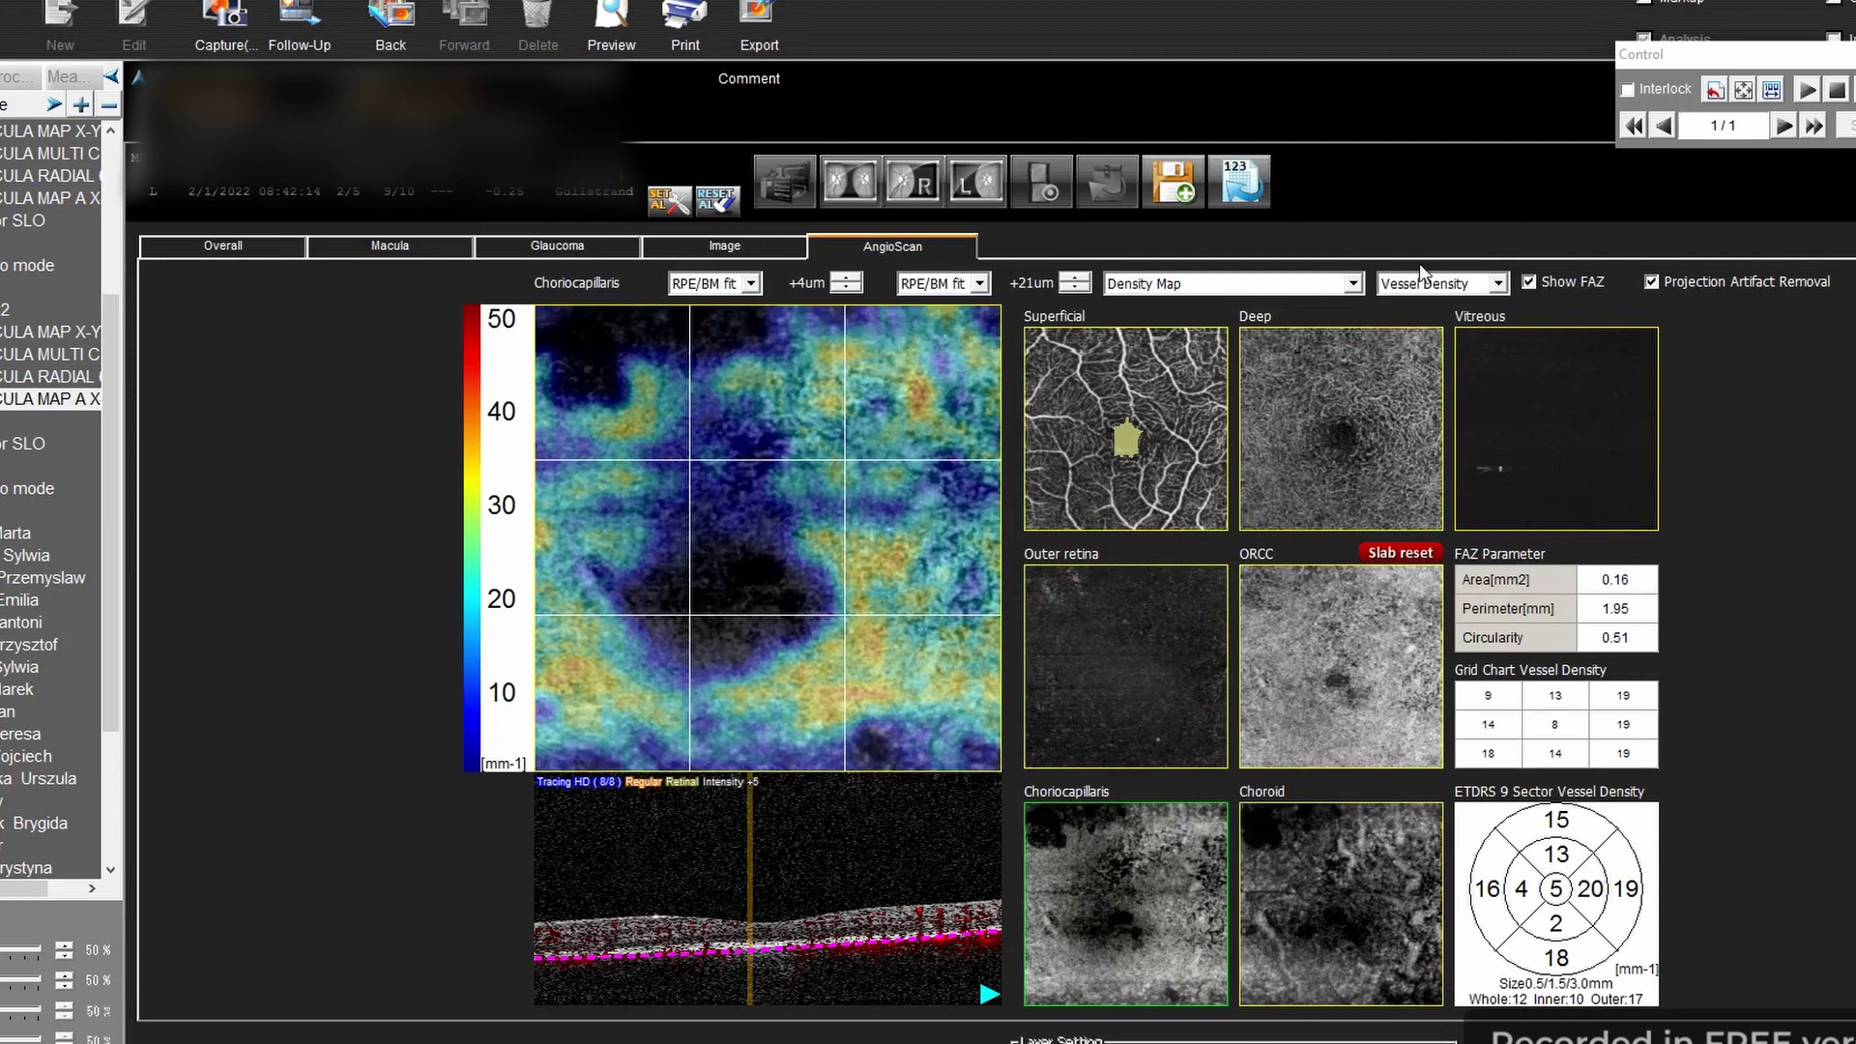
left_click(1352, 283)
left_click(1202, 297)
left_click(1202, 286)
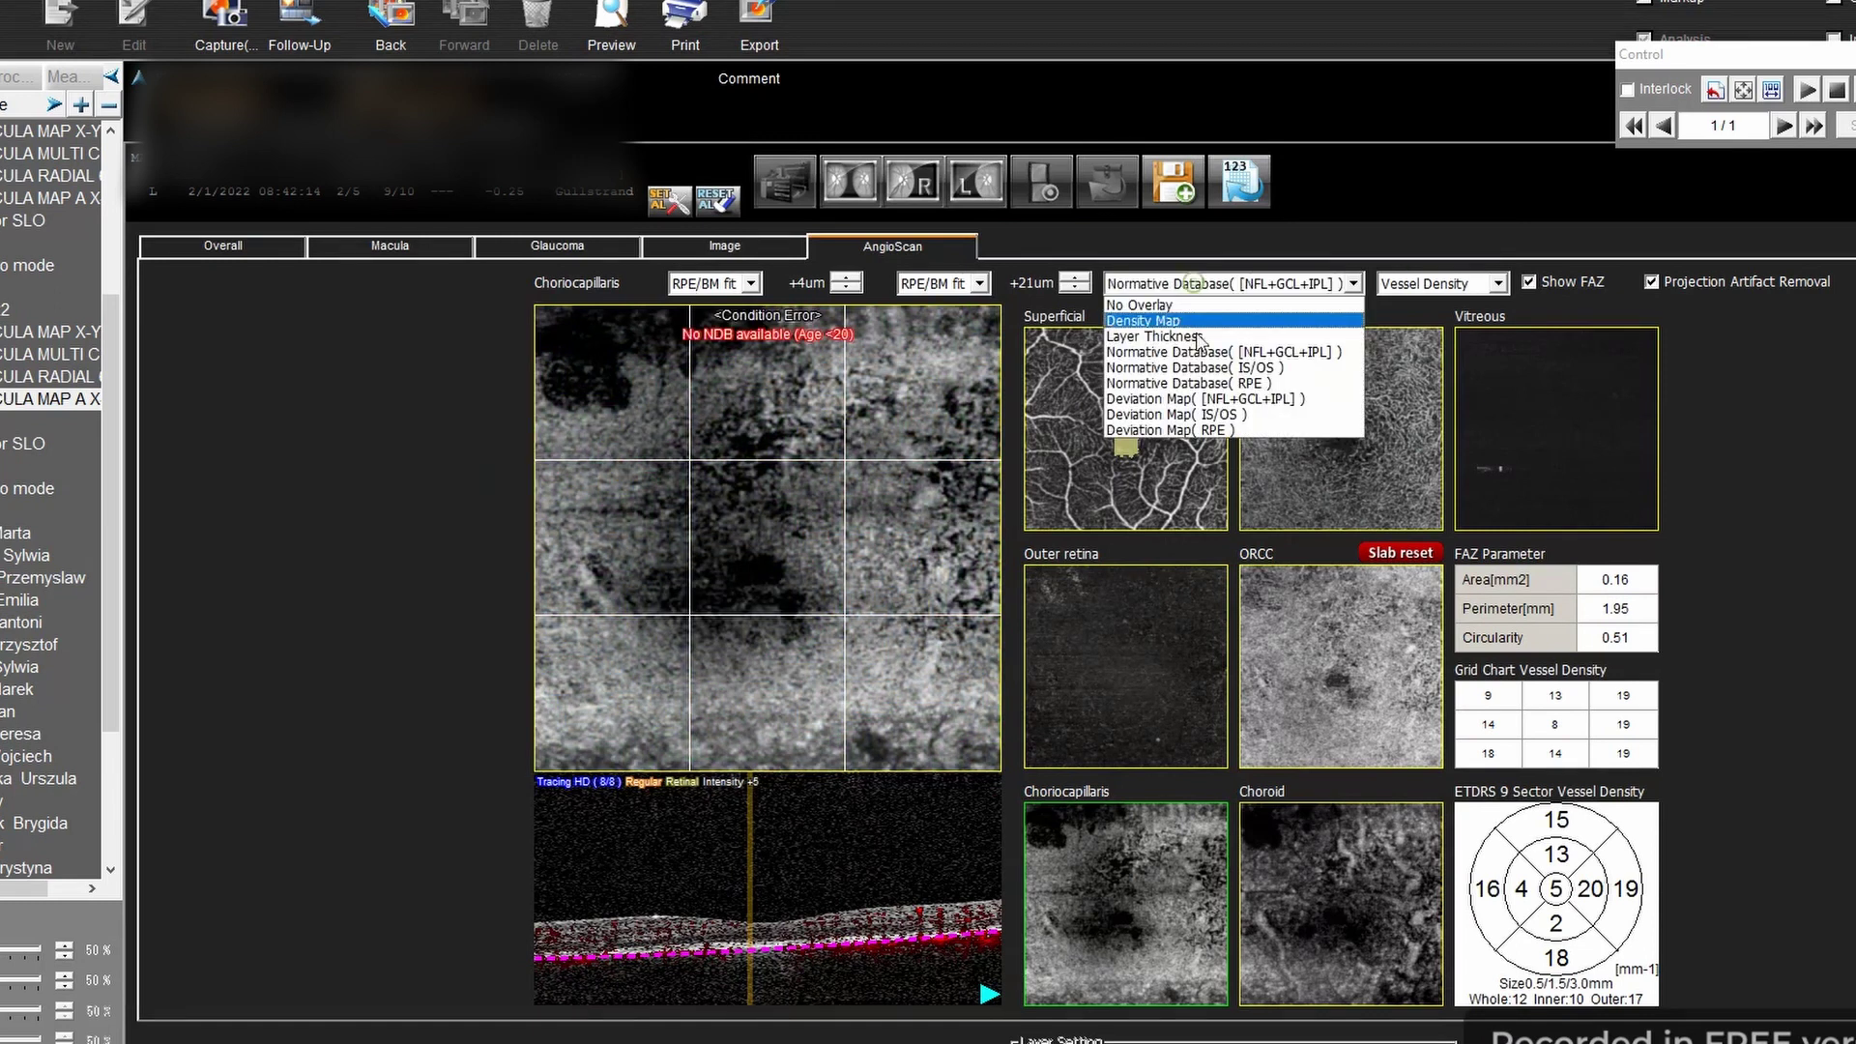
left_click(1184, 368)
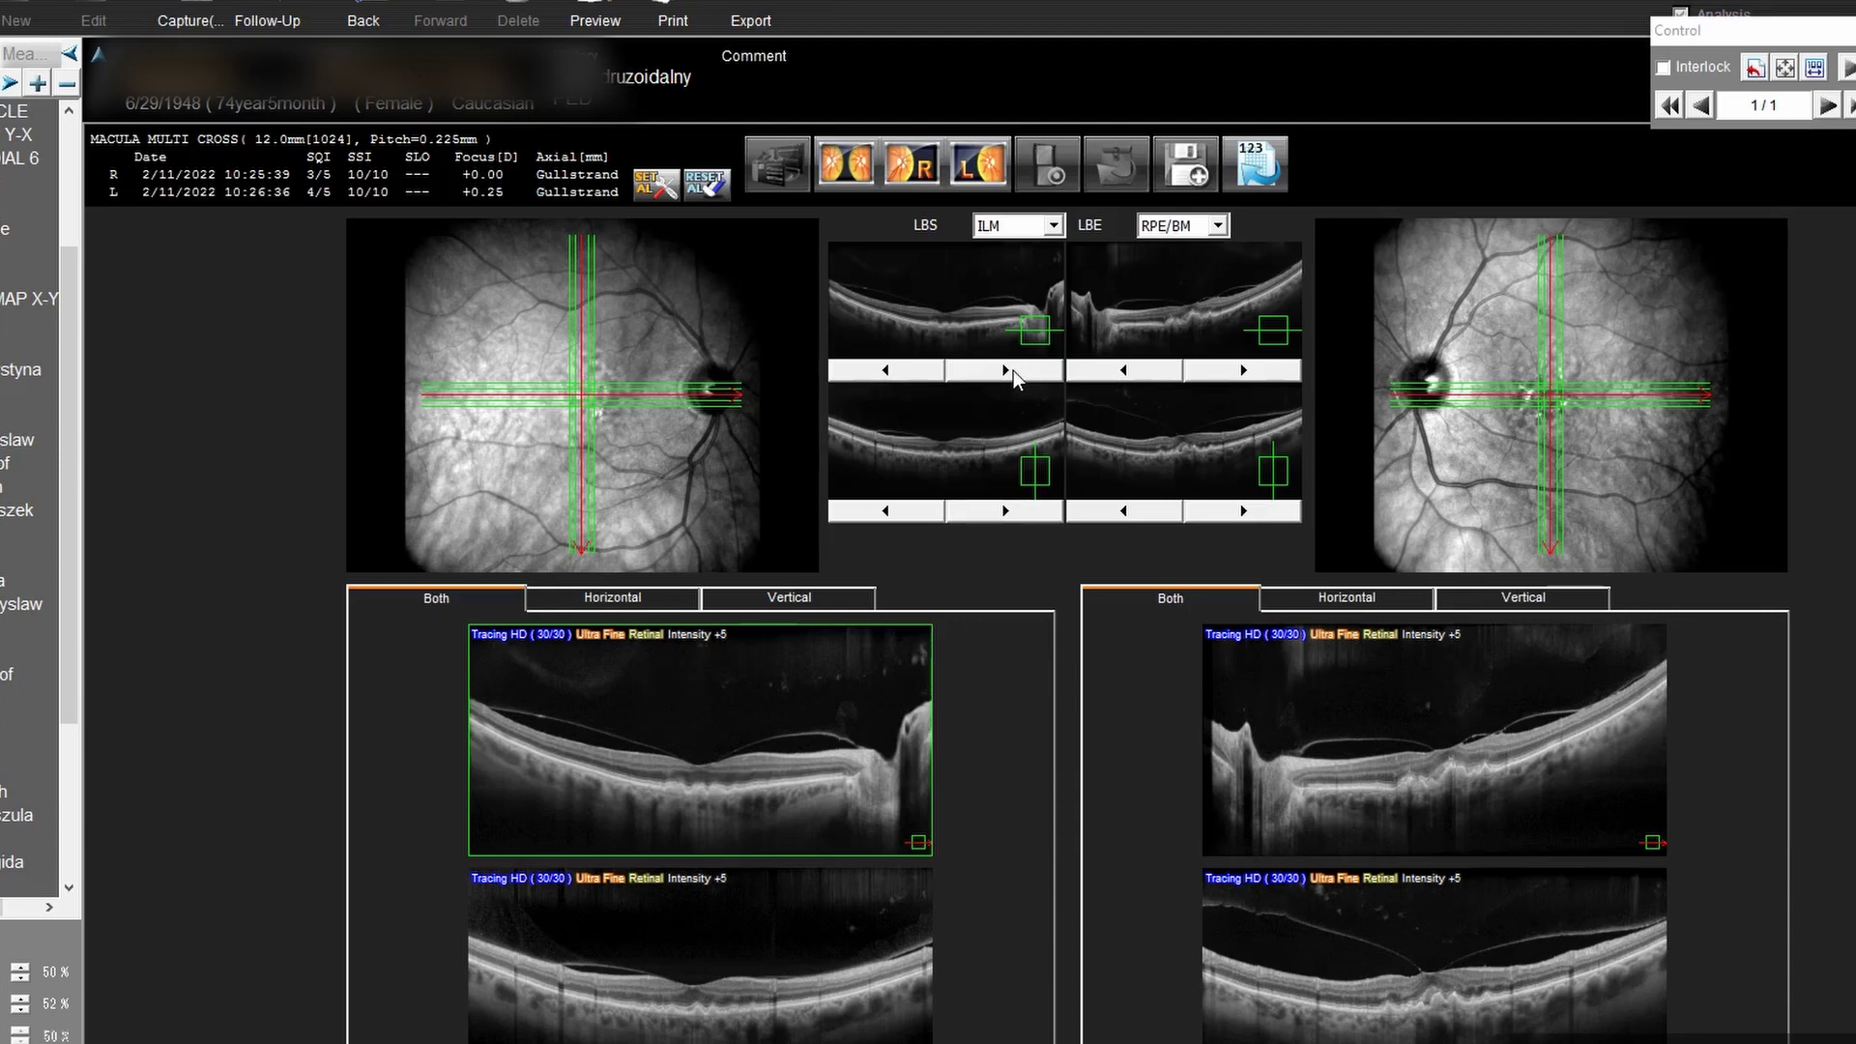
Step through cross-section scans and move the right-eye horizontal scan up two positions
left_click(1013, 371)
left_click(1013, 370)
left_click(1153, 375)
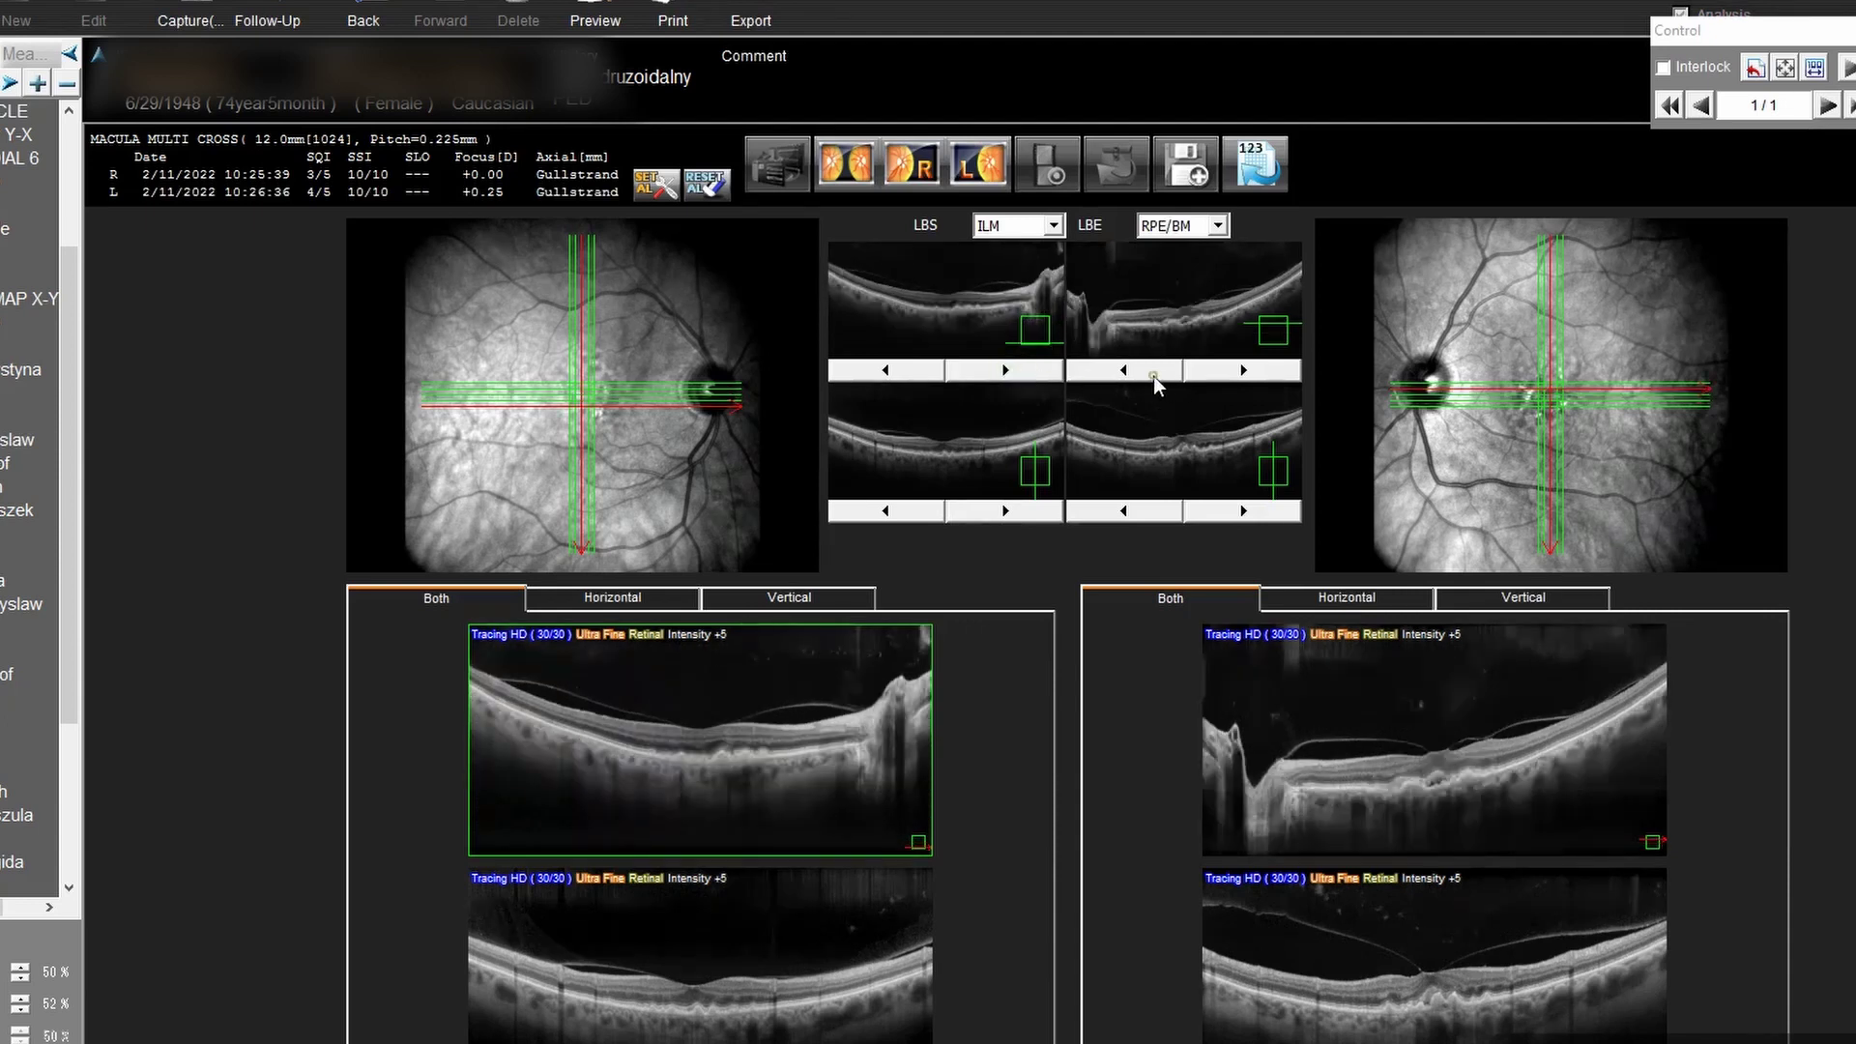
left_click(1152, 375)
Set the start boundary to IS/OS and the end boundary to OPL/ONL
left_click(1052, 225)
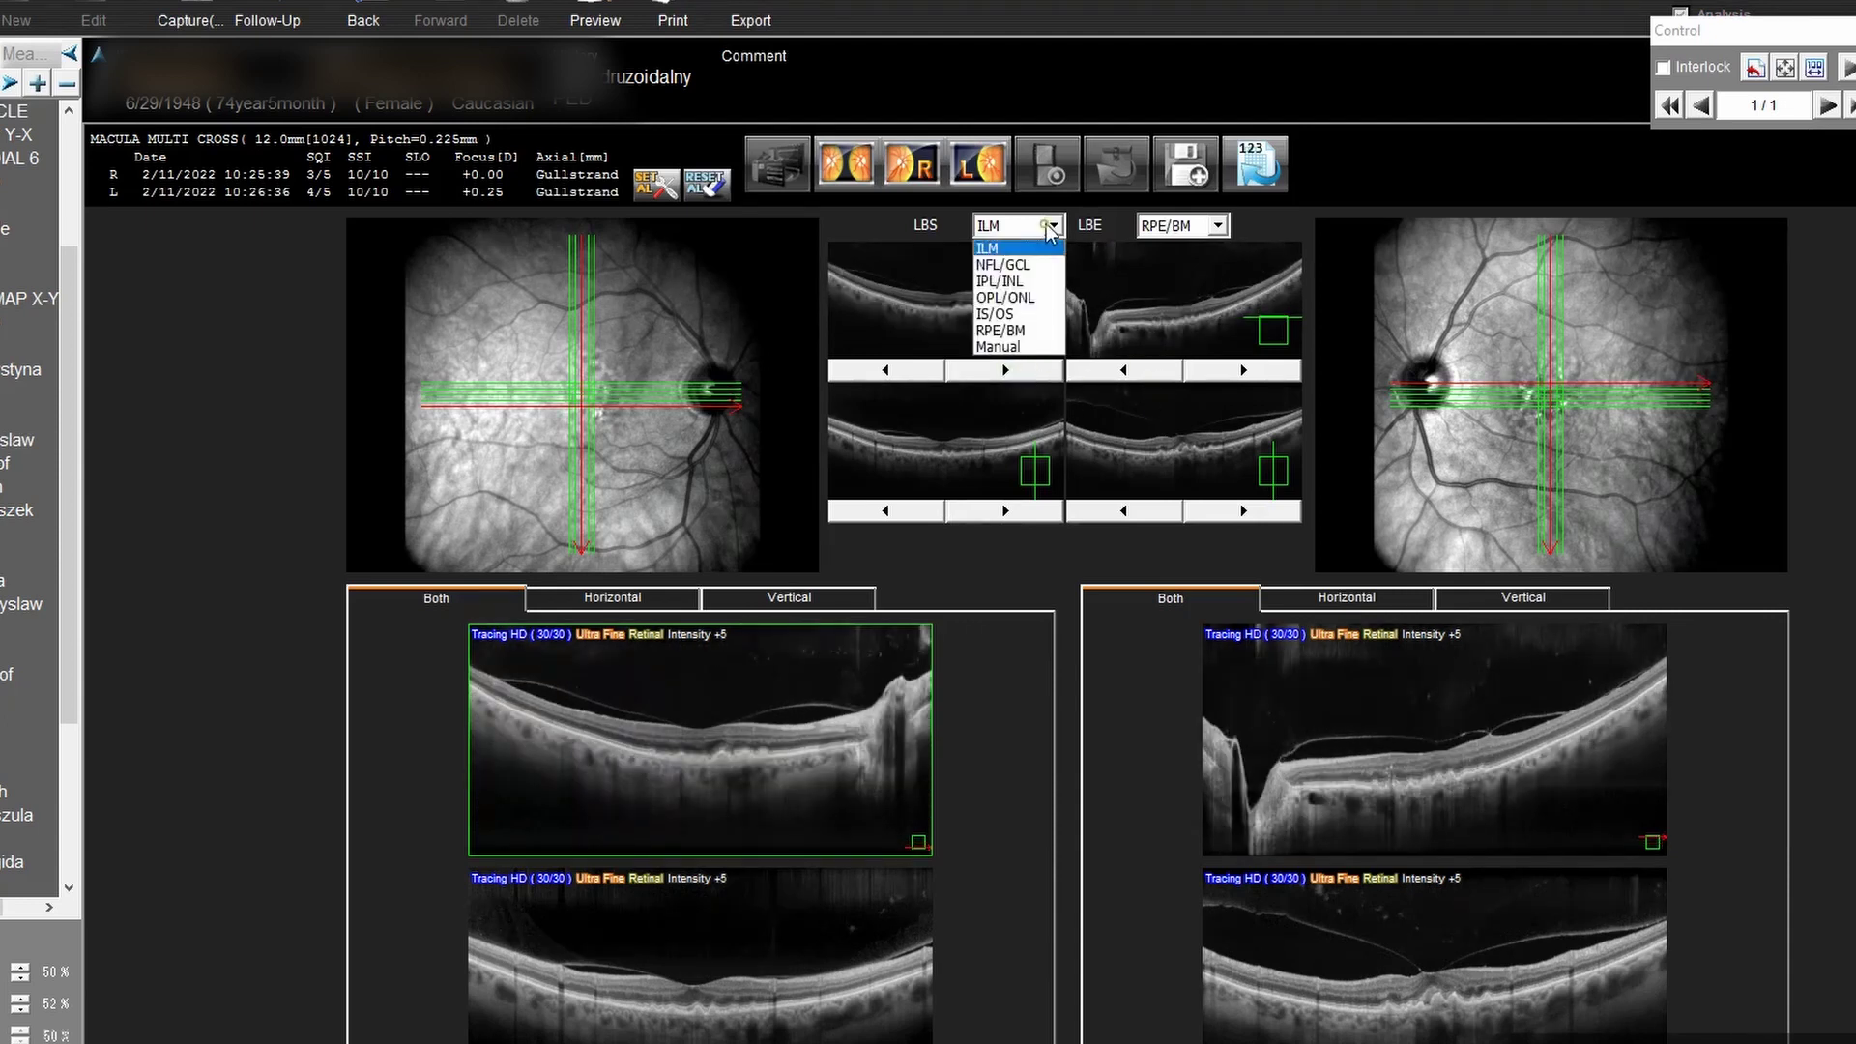
left_click(1025, 297)
left_click(1052, 226)
left_click(1040, 314)
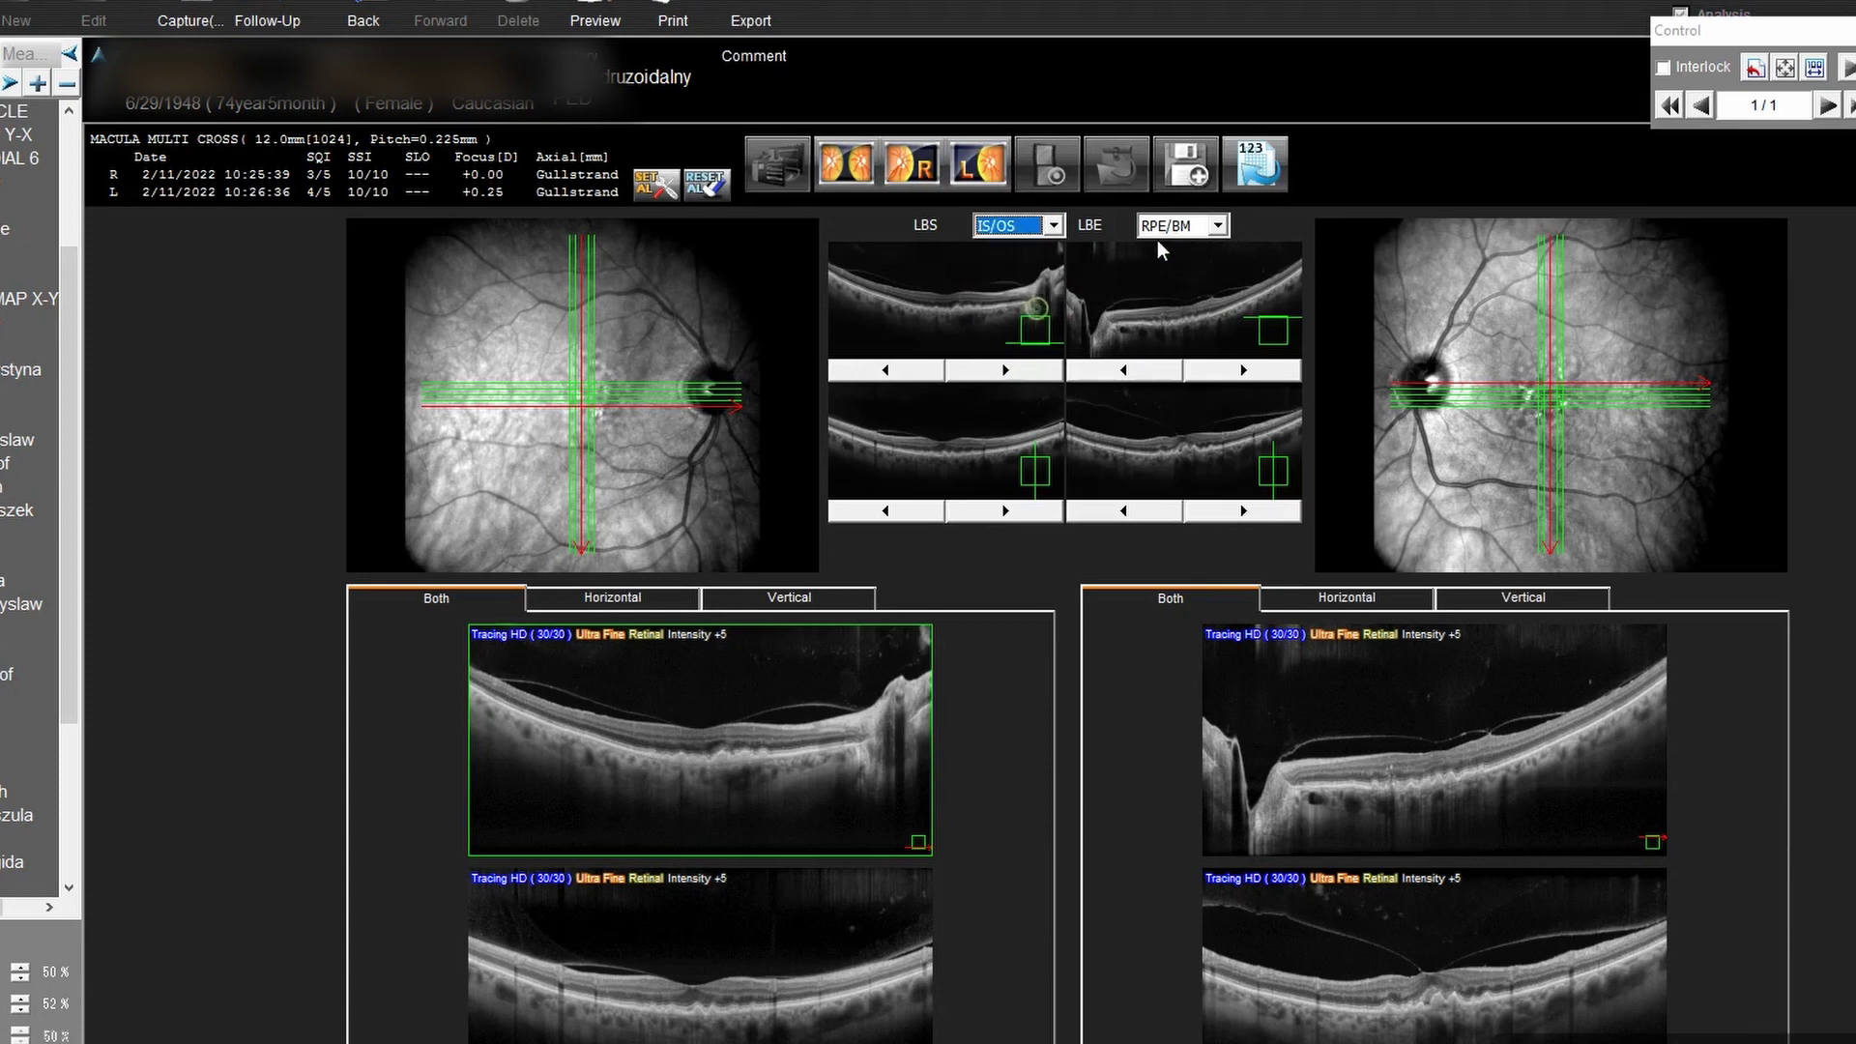
left_click(1217, 226)
left_click(1175, 297)
Show only the right eye's scans, then switch to the both-eyes macula map report
left_click(918, 169)
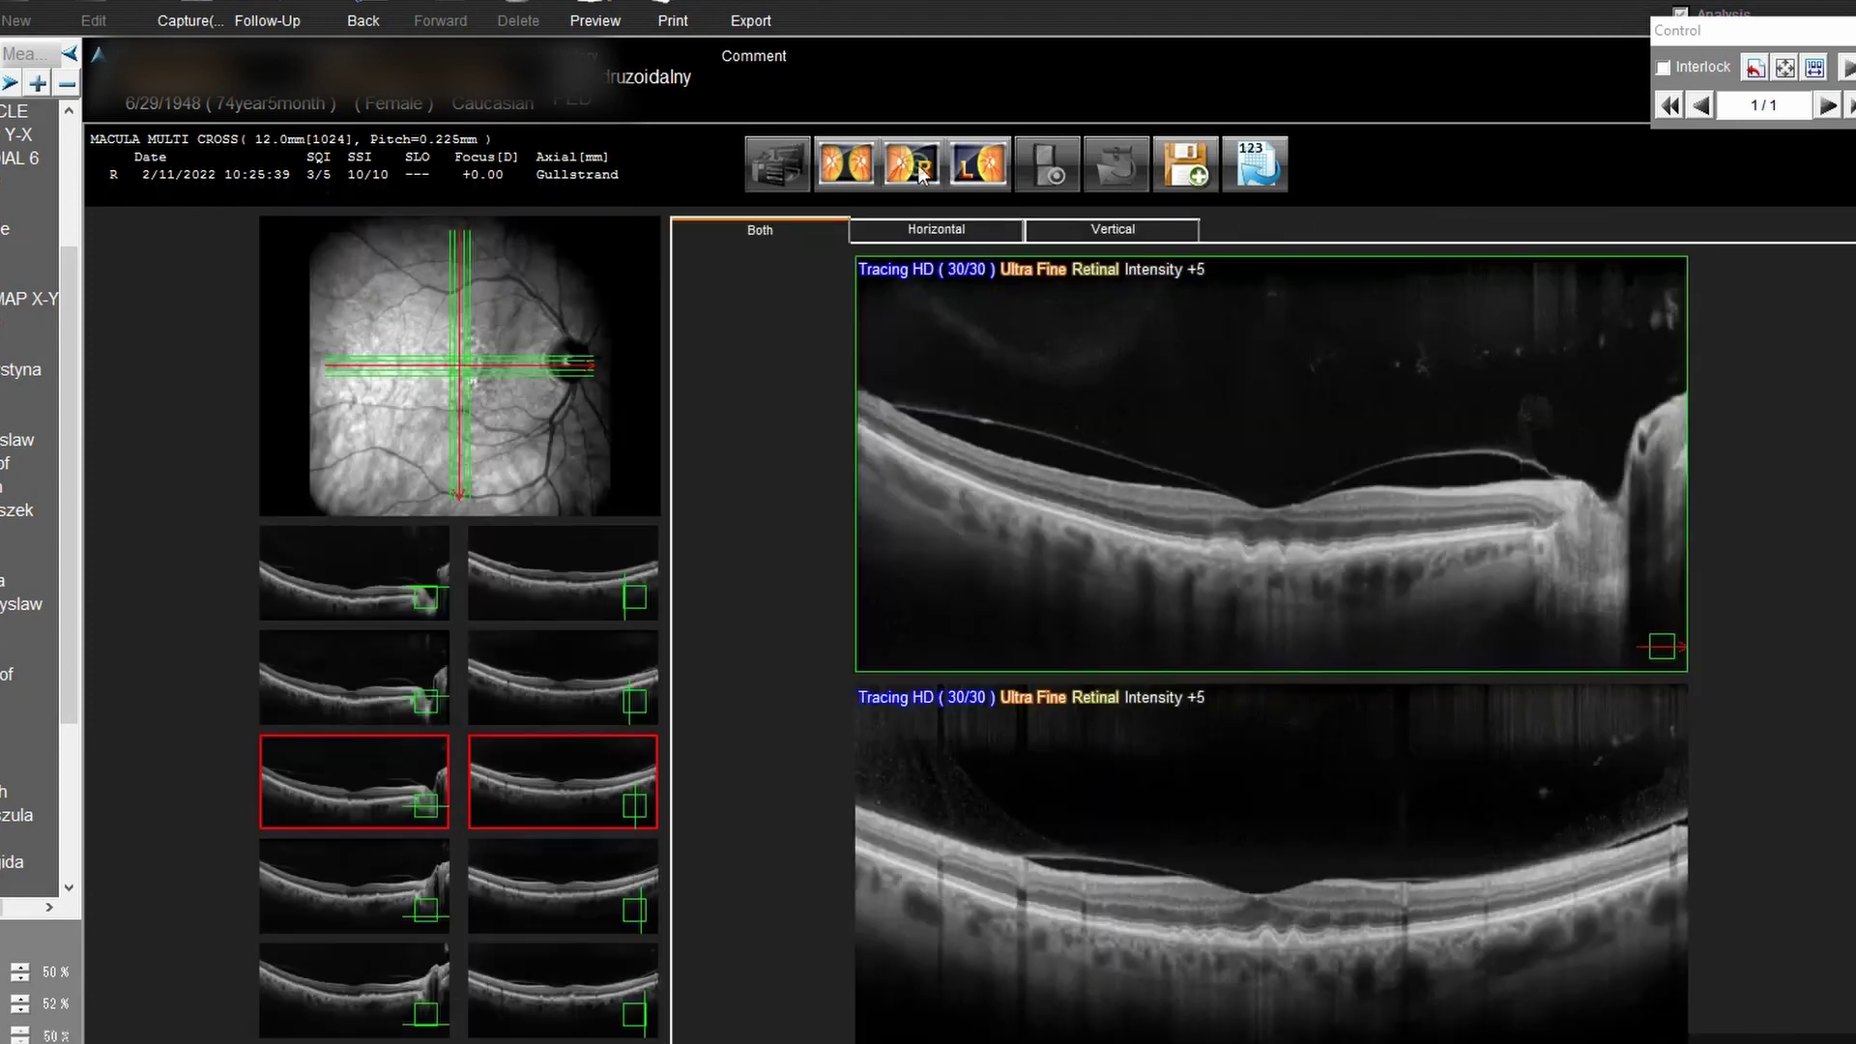
mouse_move(1108, 472)
scroll(1108, 472, "up", 3)
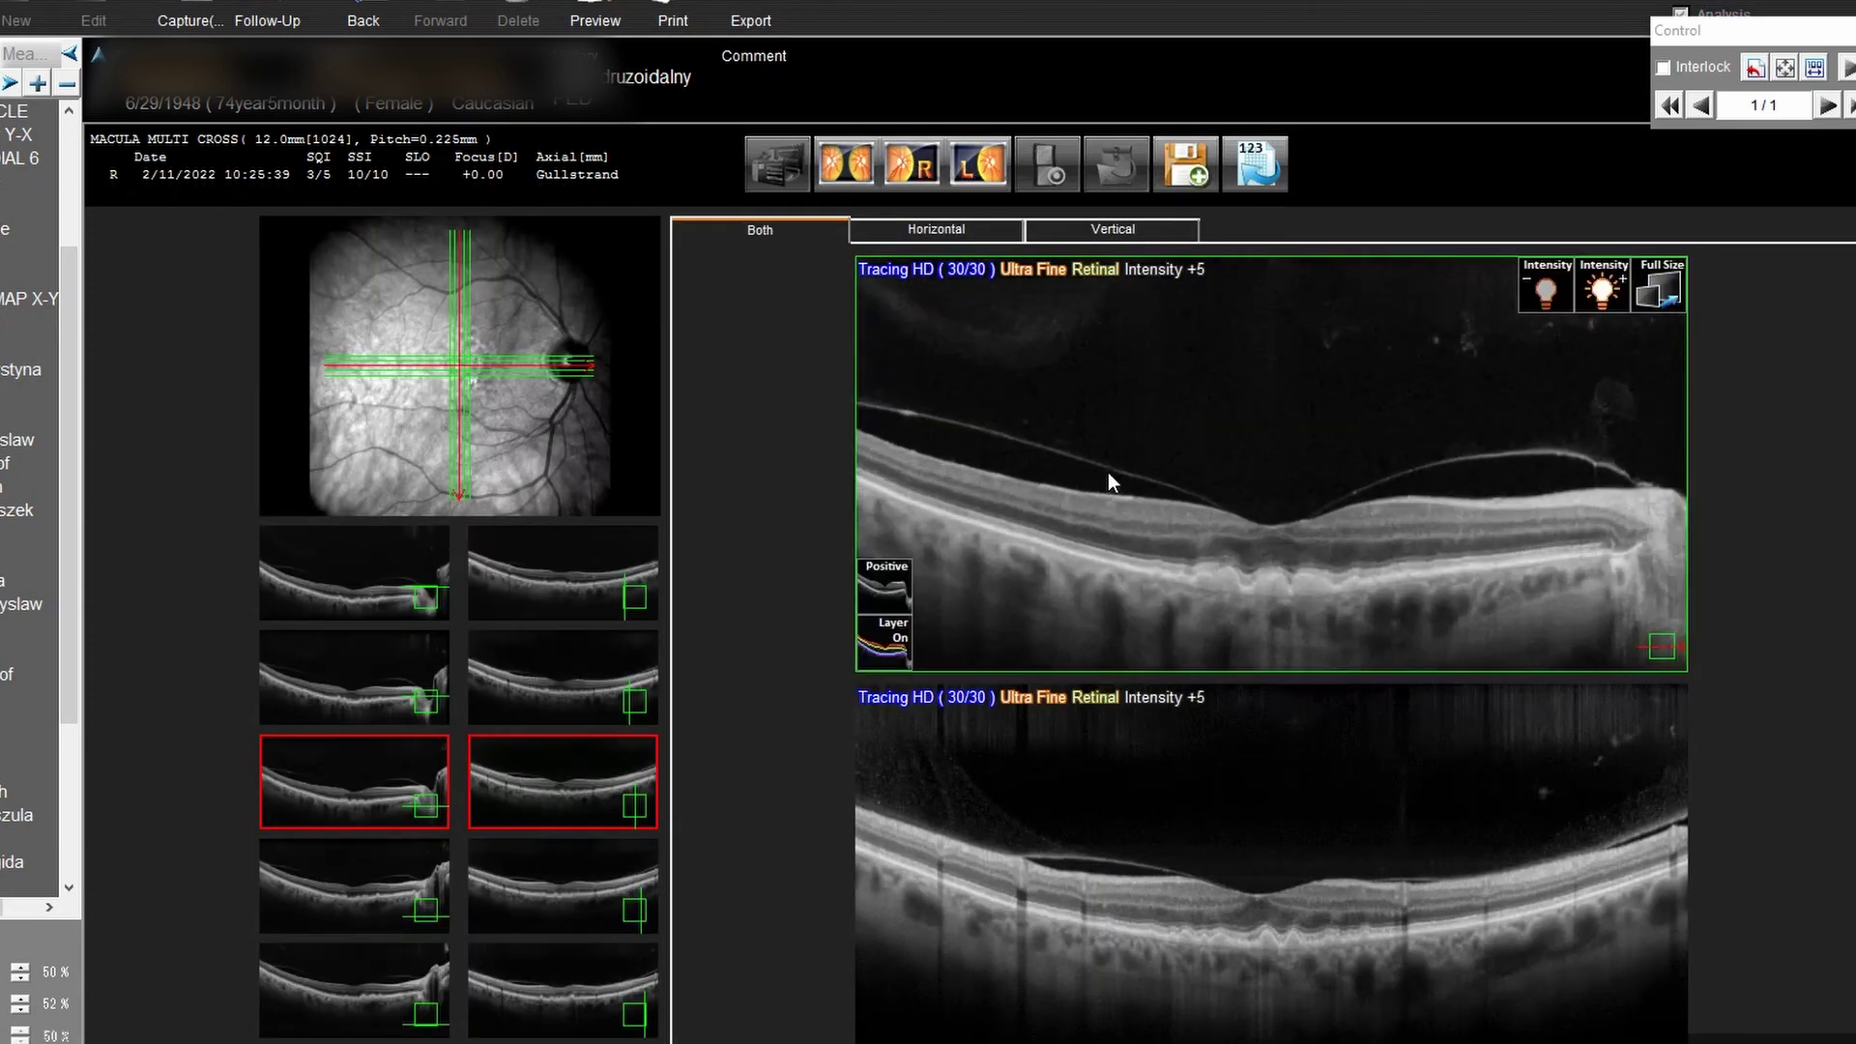
left_click(859, 169)
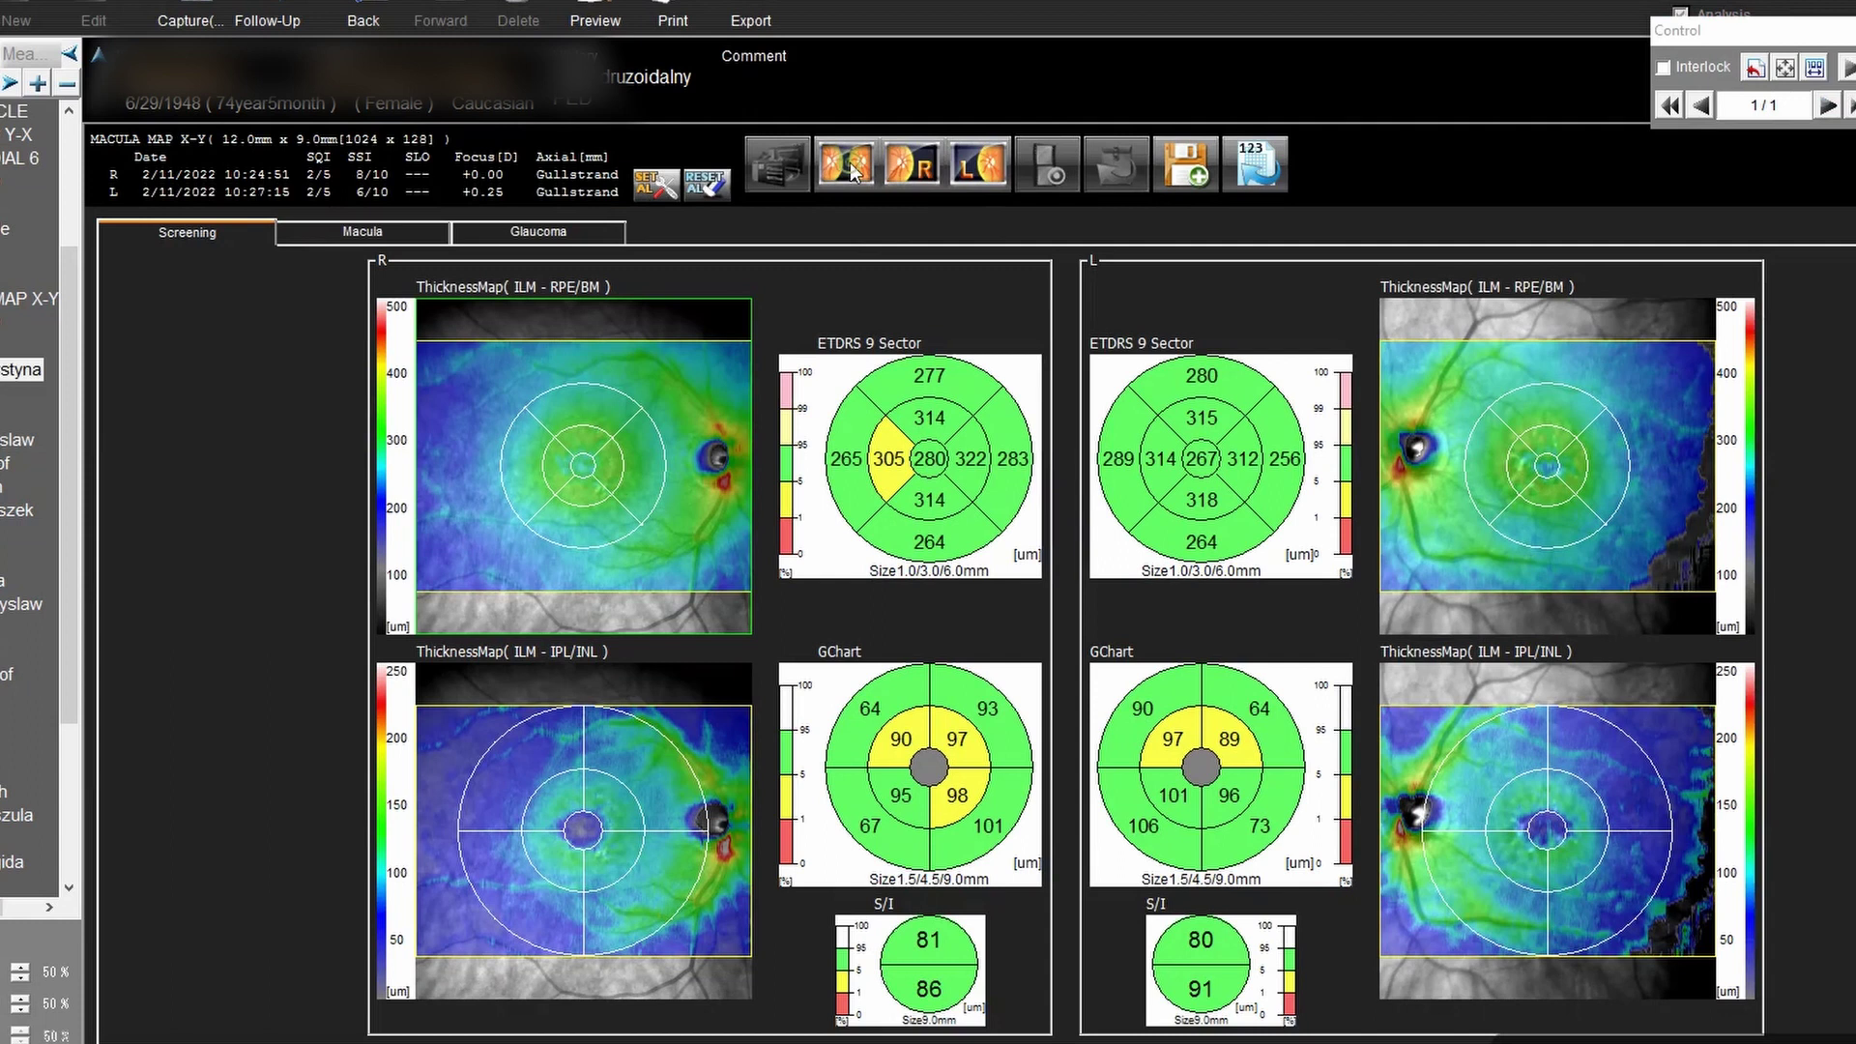
Cycle through the Macula, Glaucoma and Screening analyses, then switch to the right-eye Disc Circle view
left_click(372, 232)
left_click(553, 235)
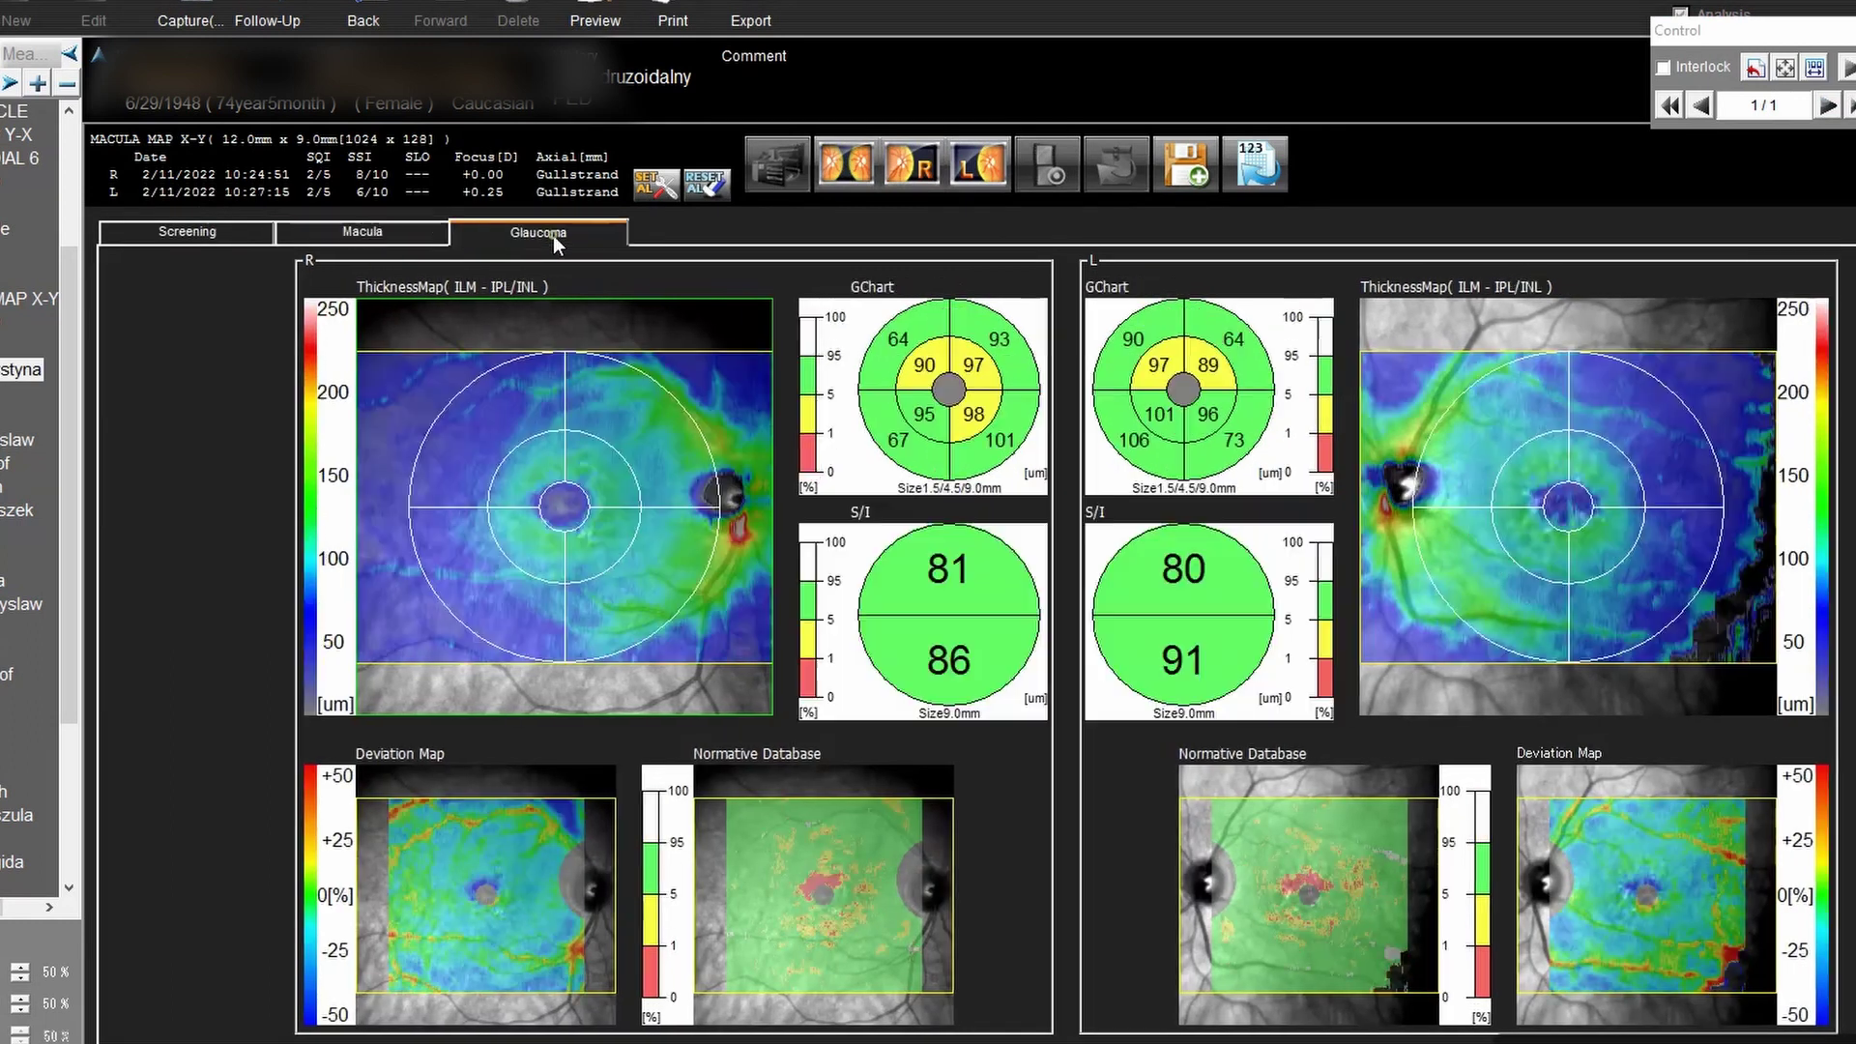
left_click(201, 235)
left_click(365, 233)
left_click(548, 236)
left_click(199, 232)
left_click(377, 232)
left_click(515, 237)
left_click(207, 230)
left_click(415, 233)
left_click(548, 236)
left_click(925, 169)
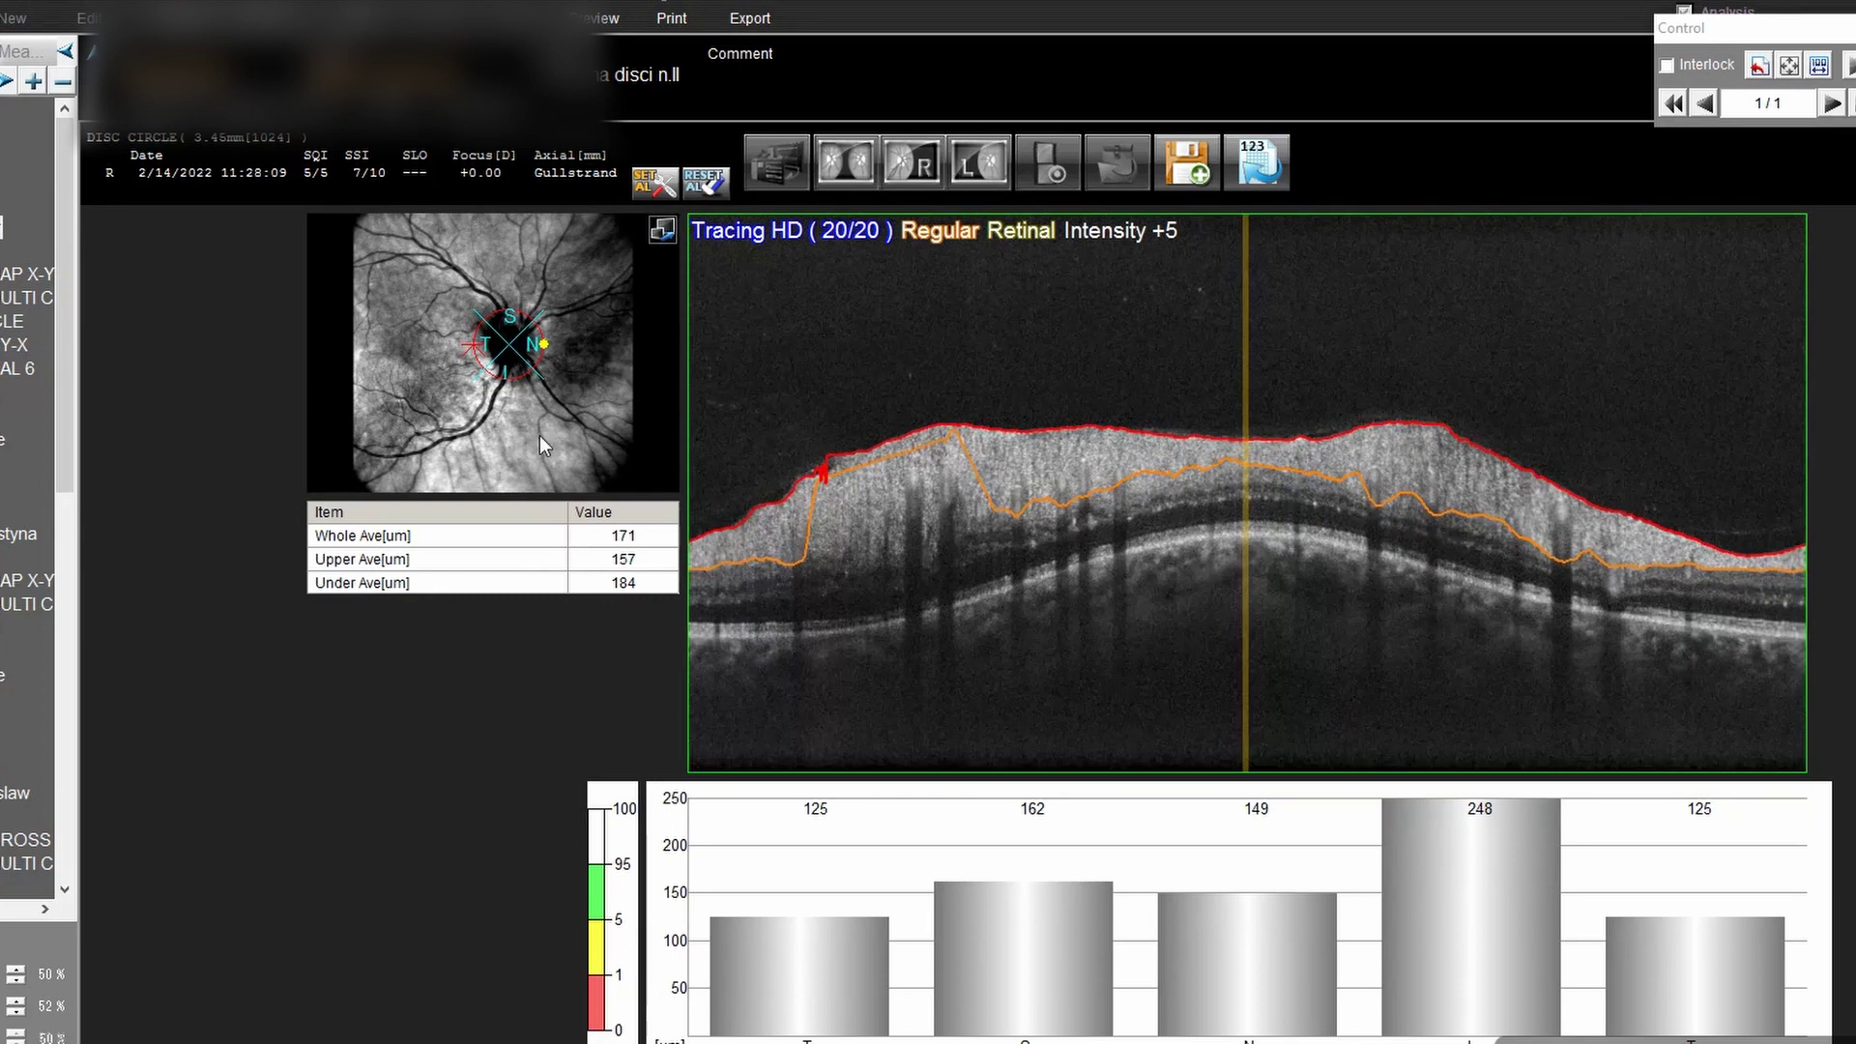
Open the optic disc radial scan exam from the exam list
scroll(523, 340, "up", 2)
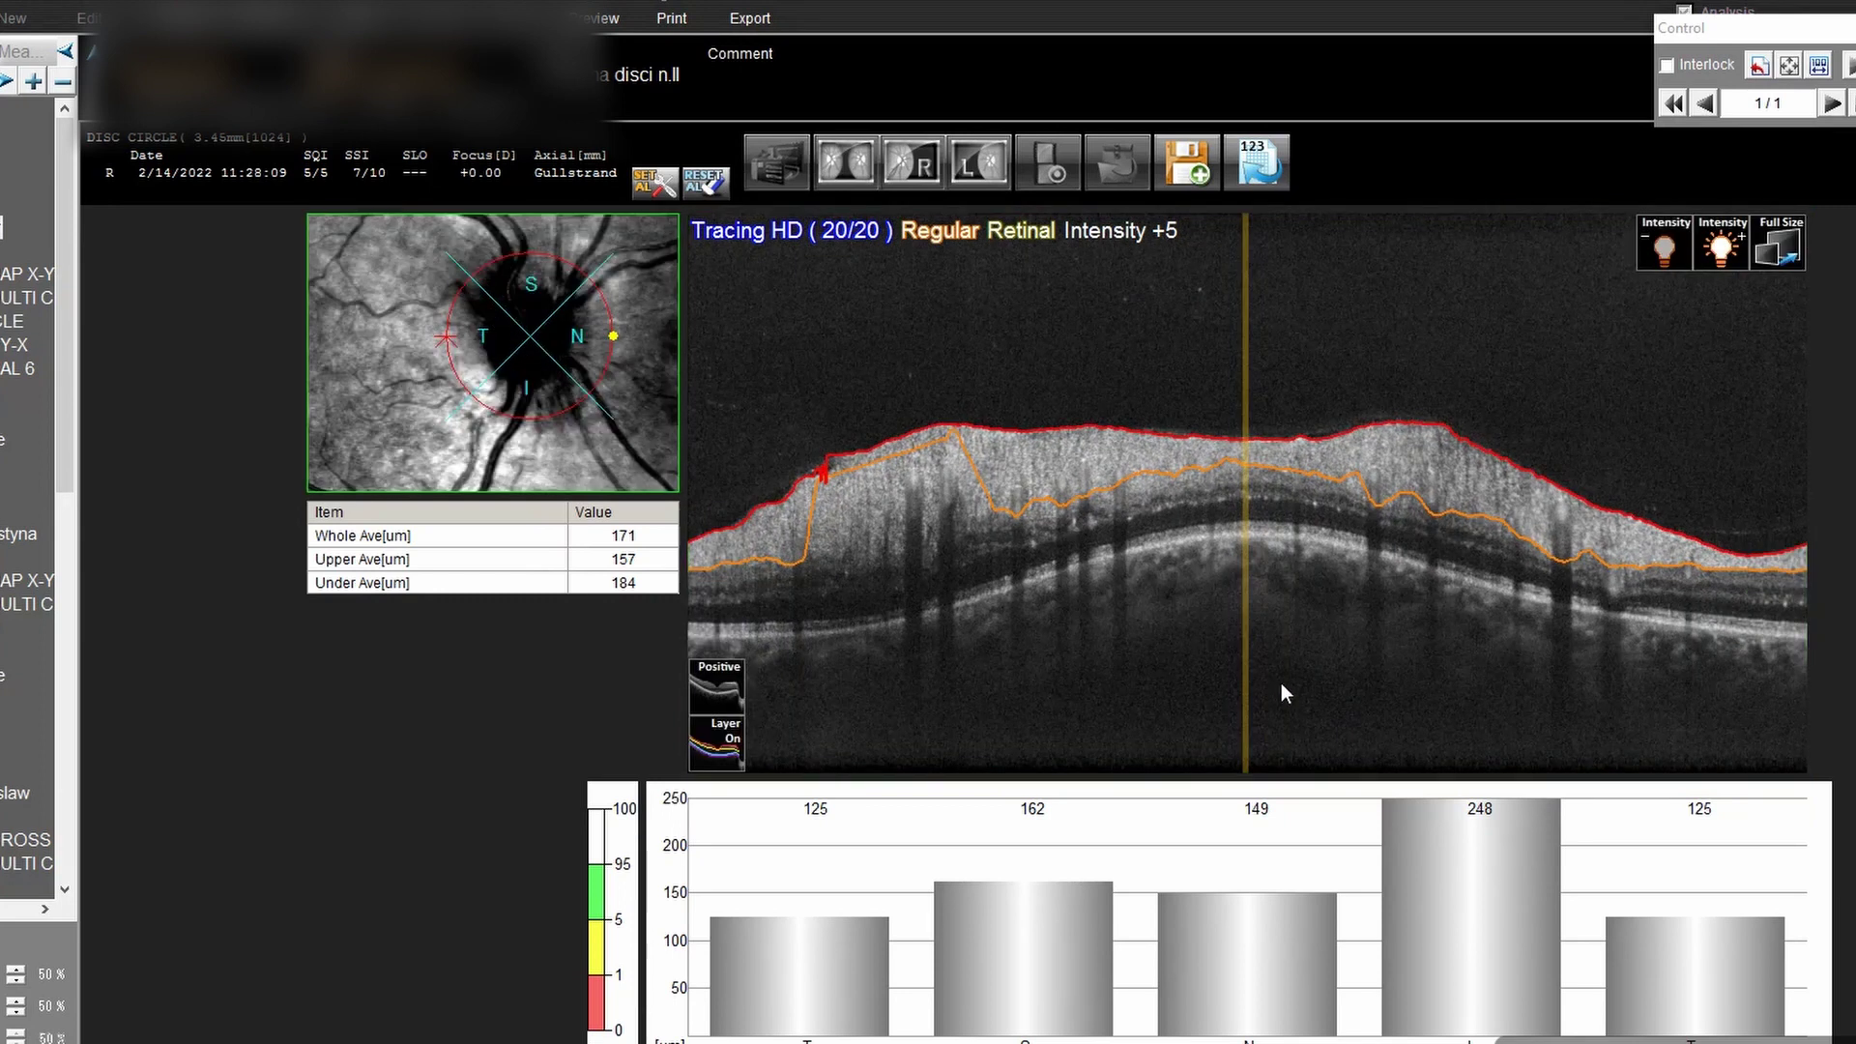
scroll(587, 361, "down", 3)
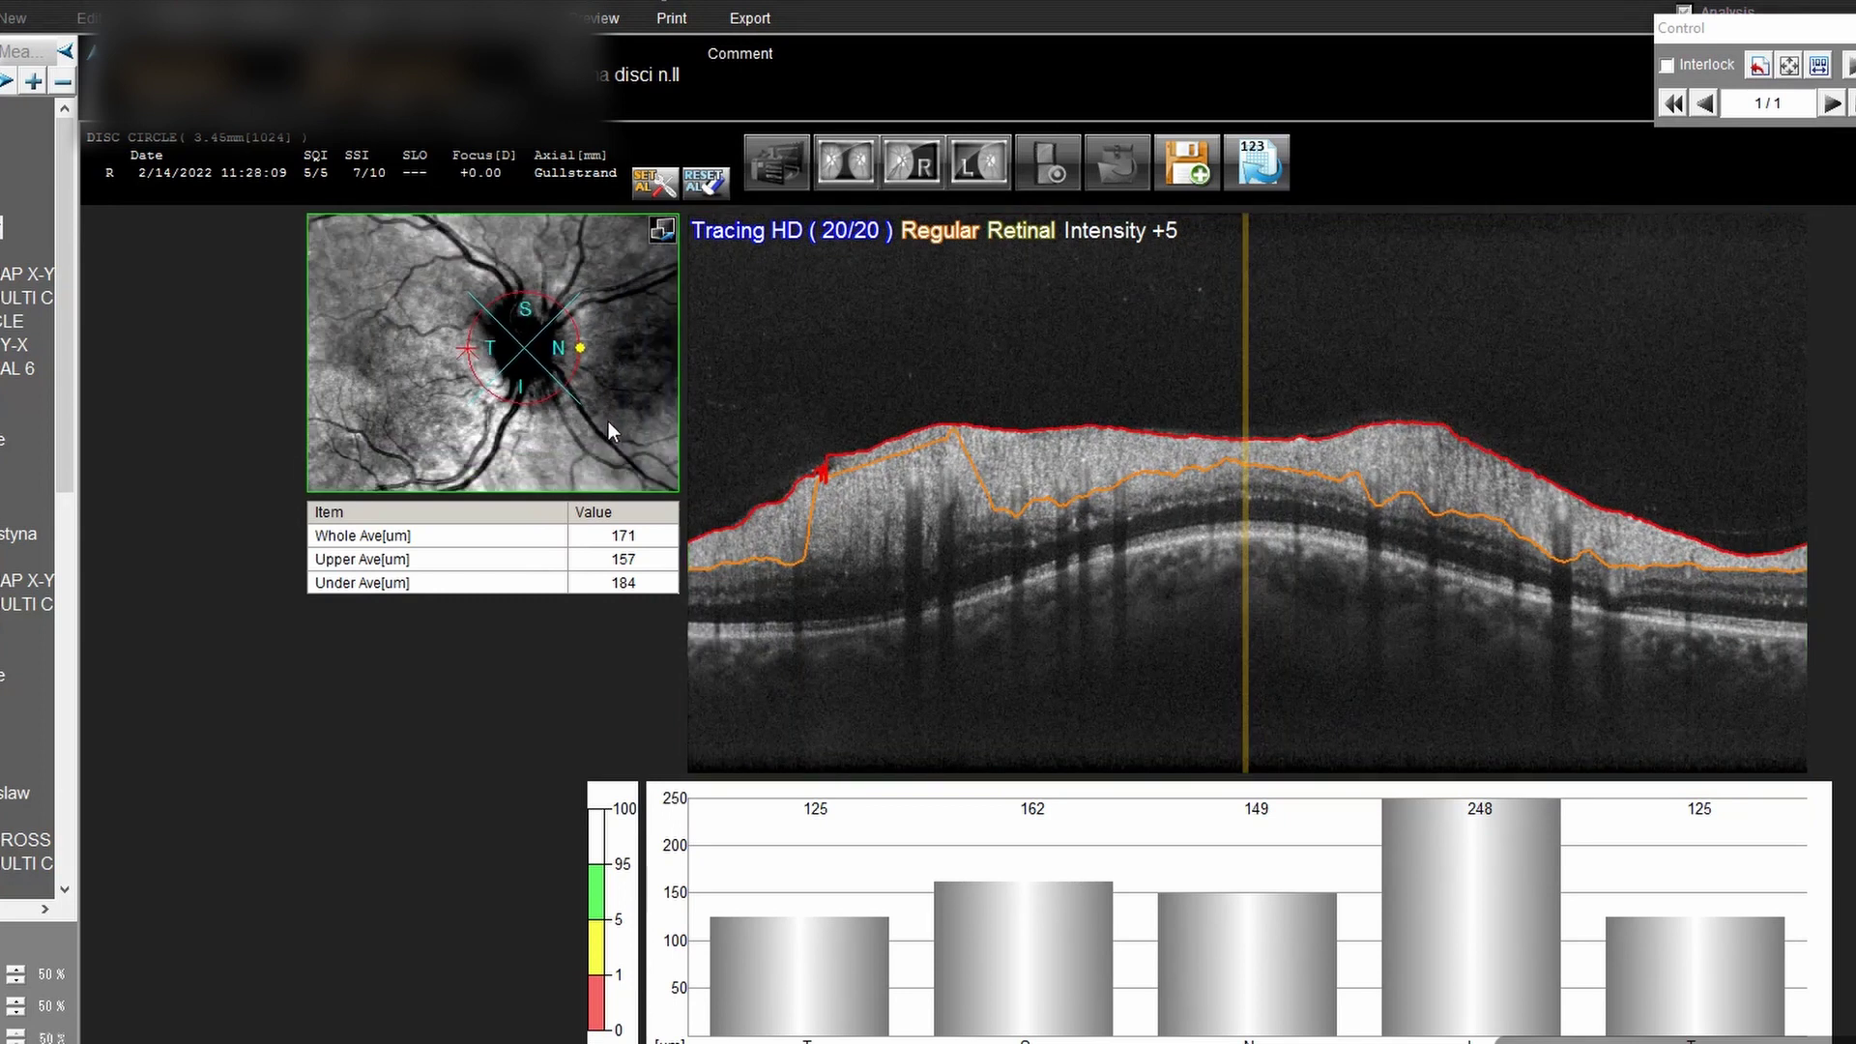
scroll(607, 421, "down", 2)
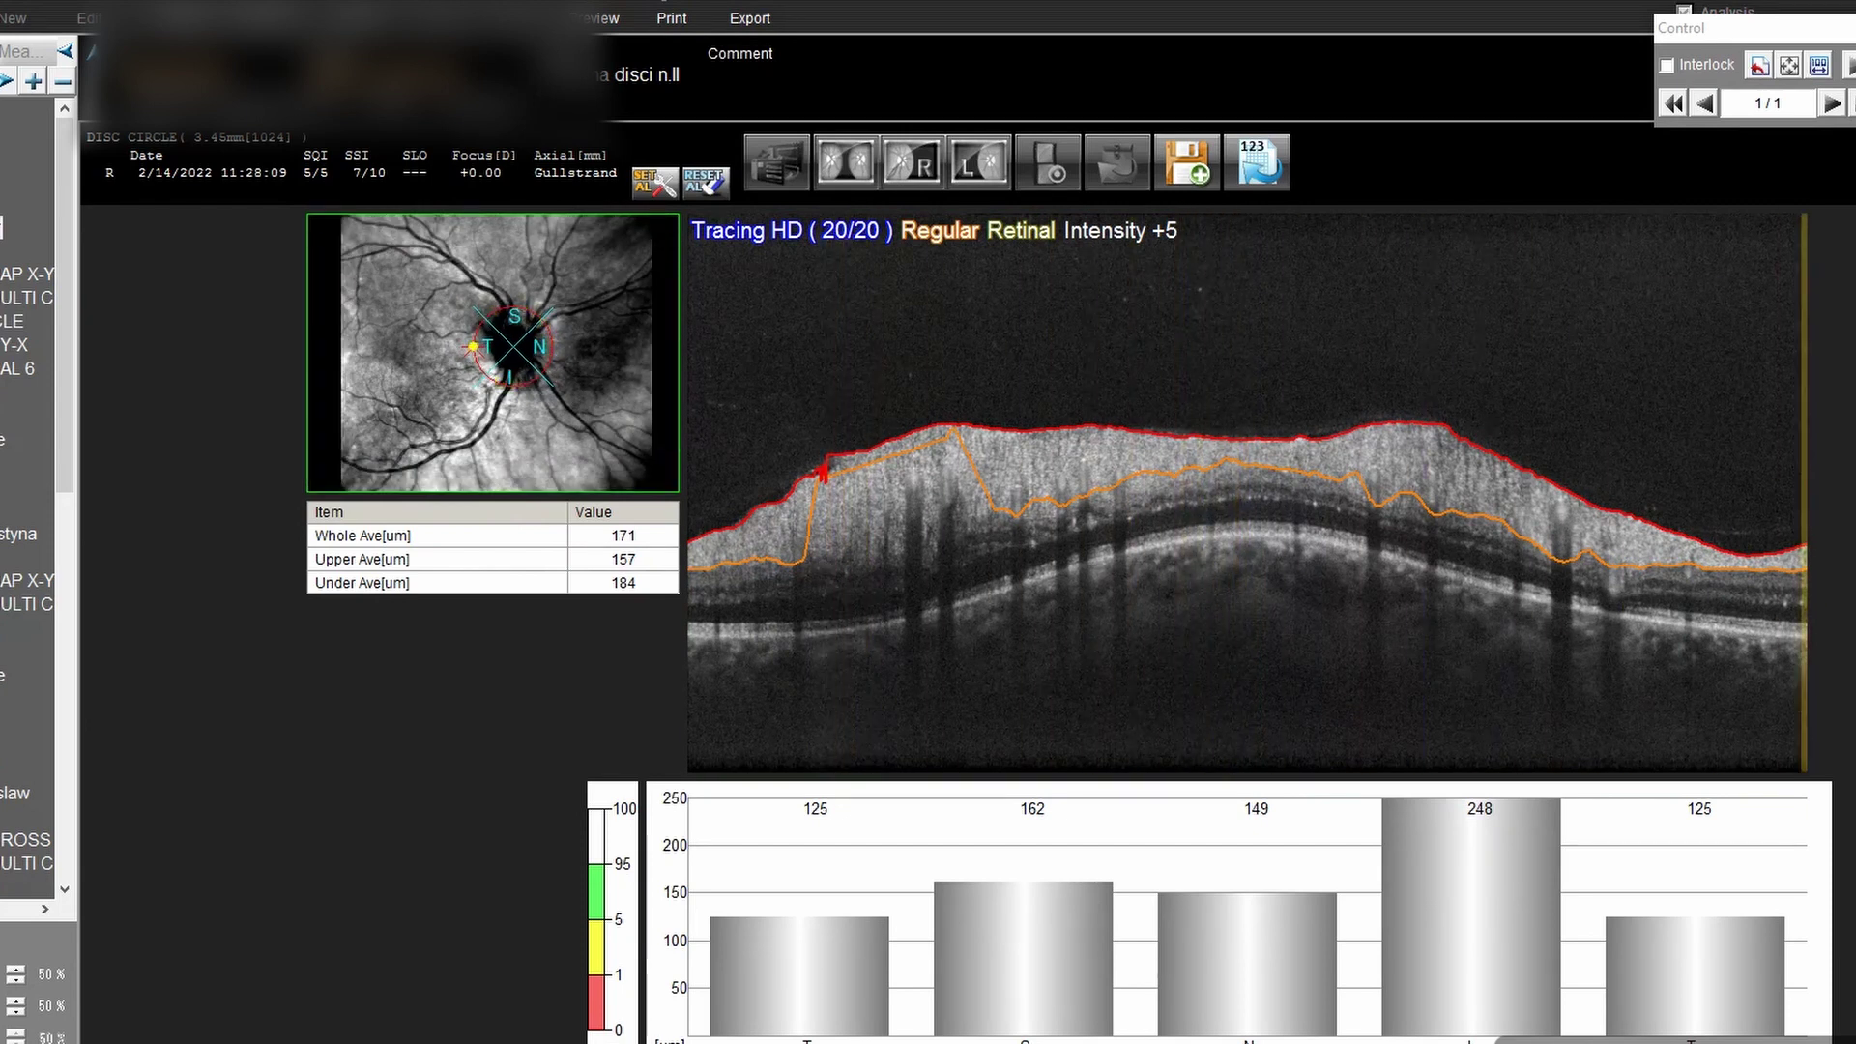
double_click(599, 398)
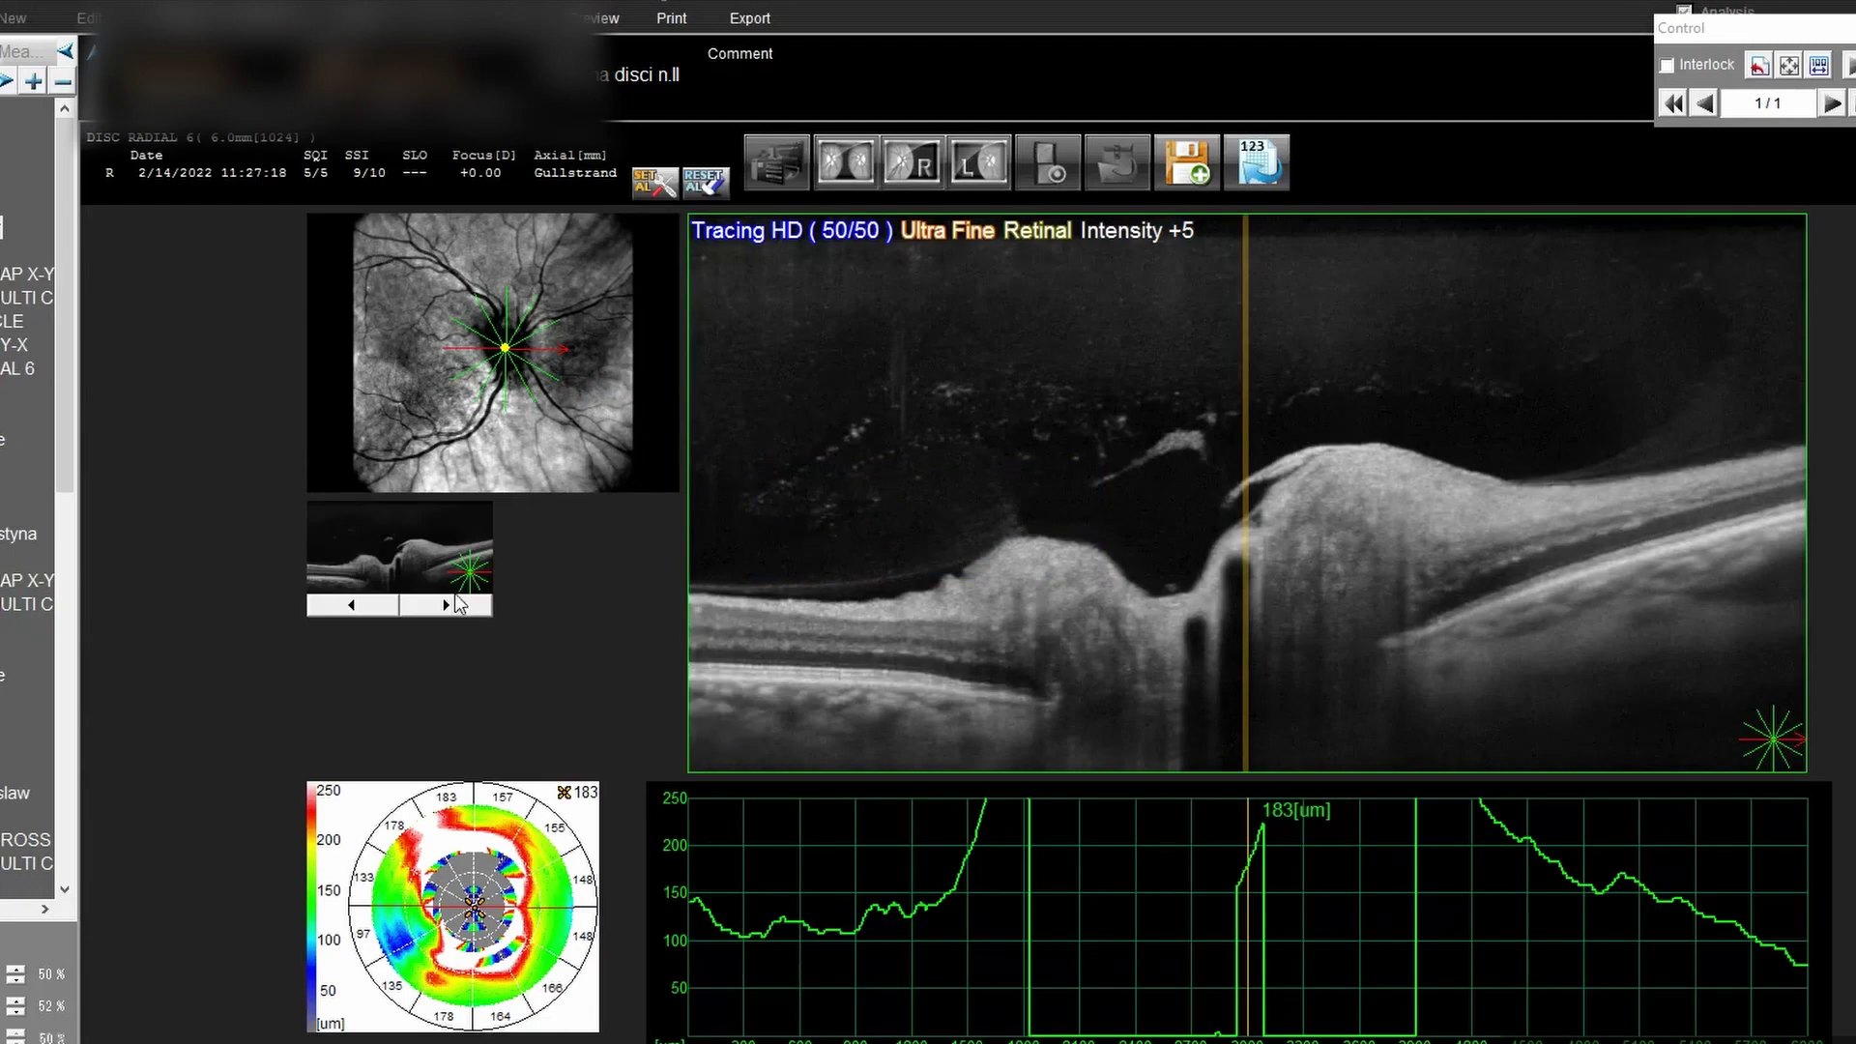
Step through five successive radial B-scans of the optic disc
left_click(456, 605)
left_click(445, 609)
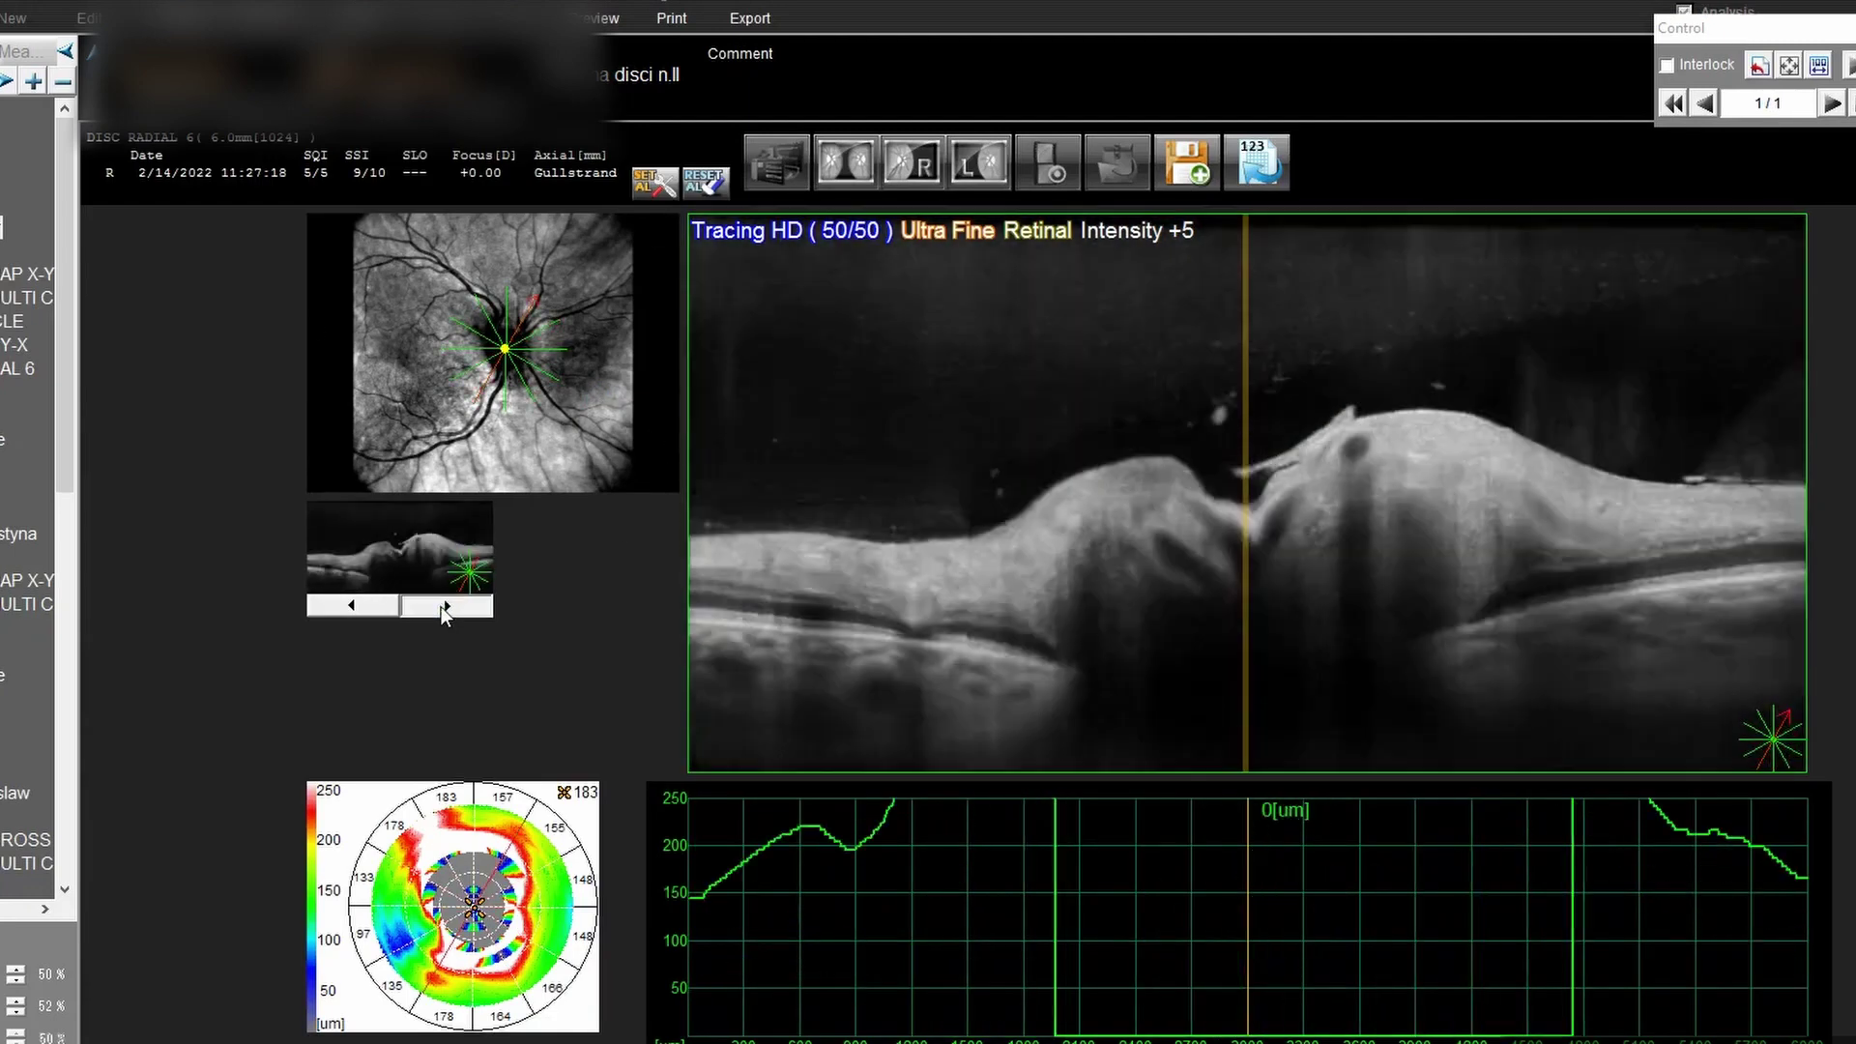
left_click(445, 609)
left_click(443, 611)
left_click(442, 613)
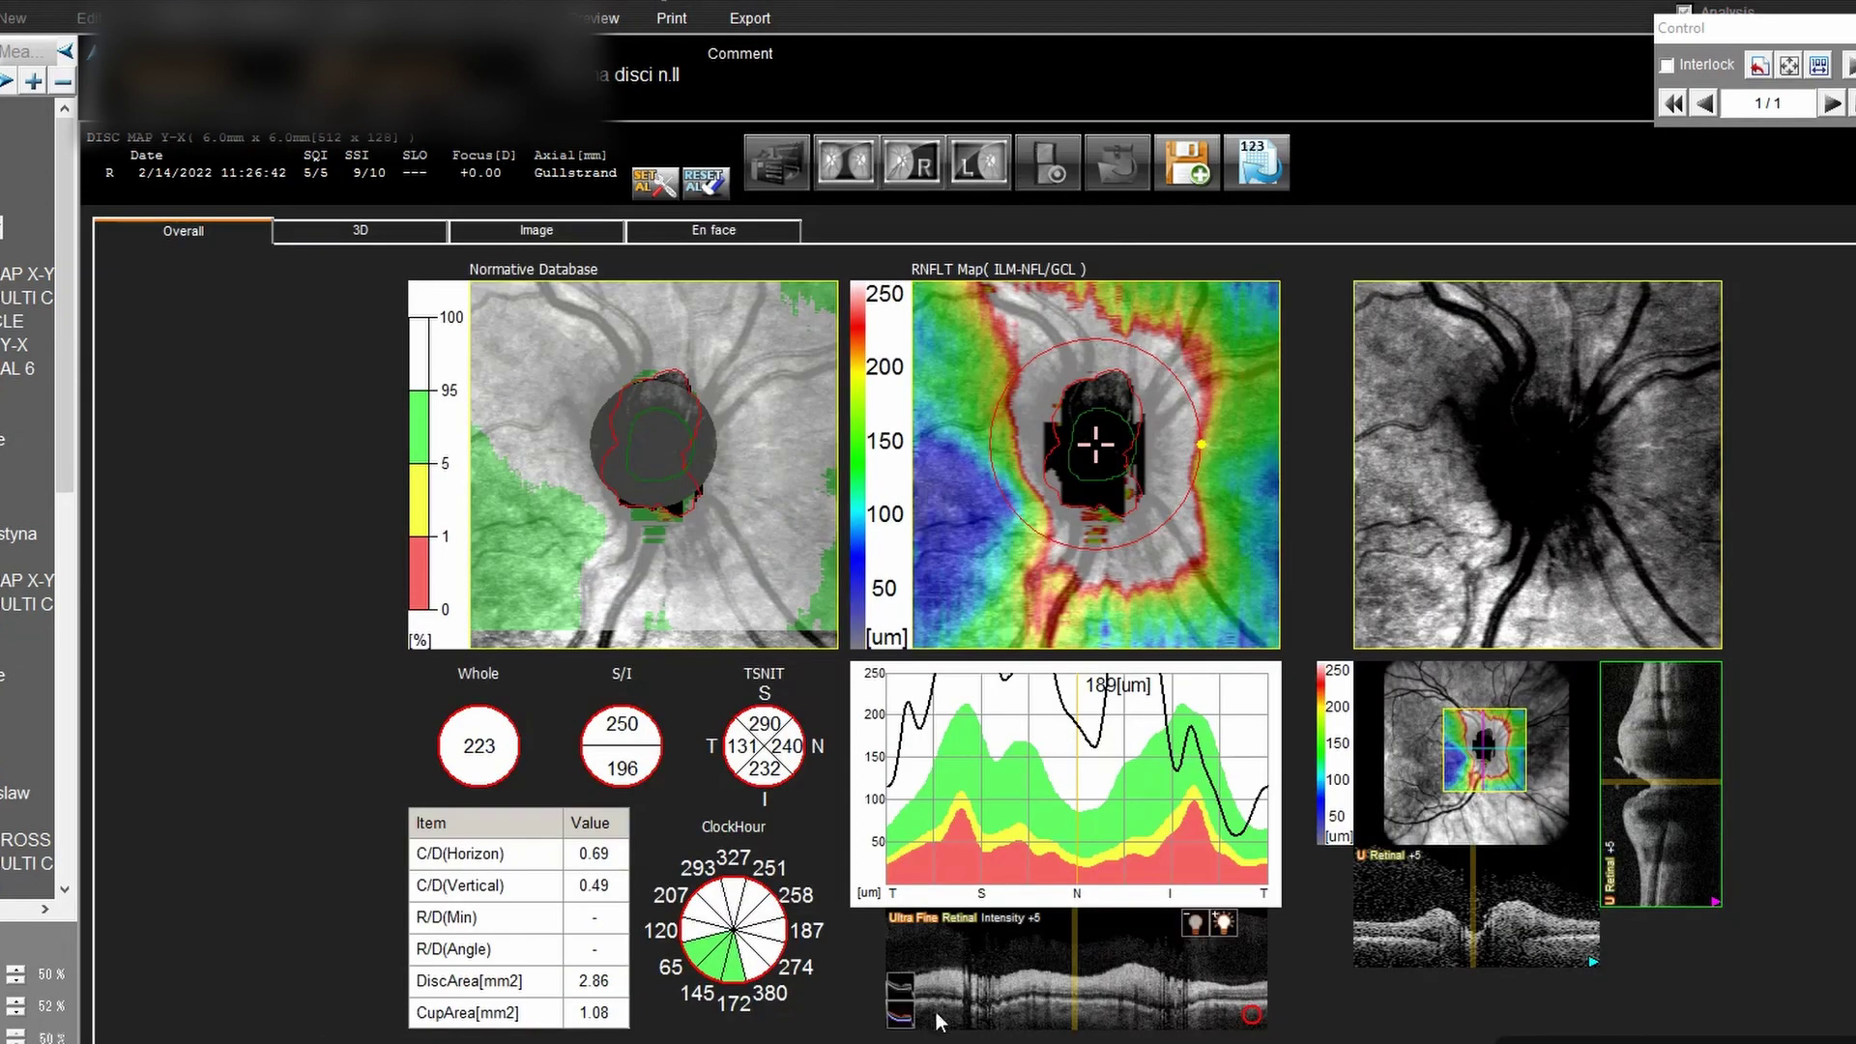
Set the displayed B-scan layer boundary to IPL/INL
right_click(1125, 960)
right_click(1347, 962)
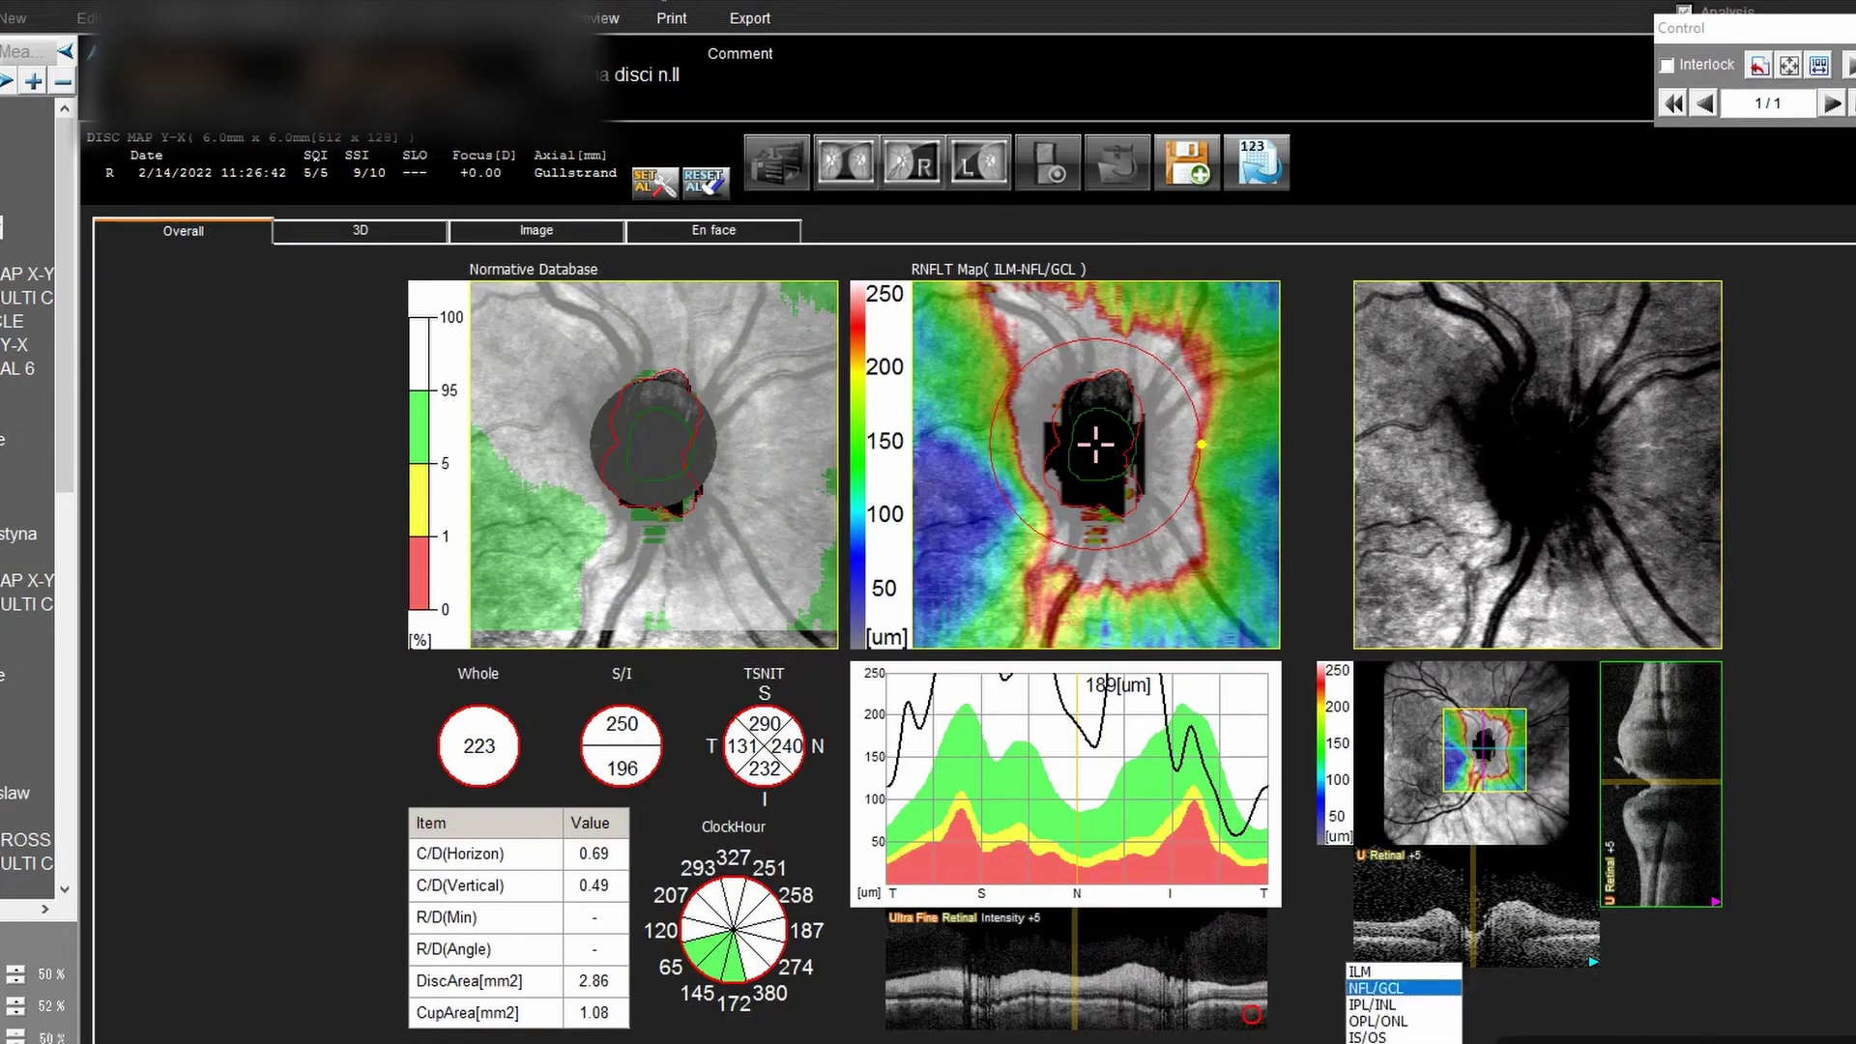
left_click(1401, 1005)
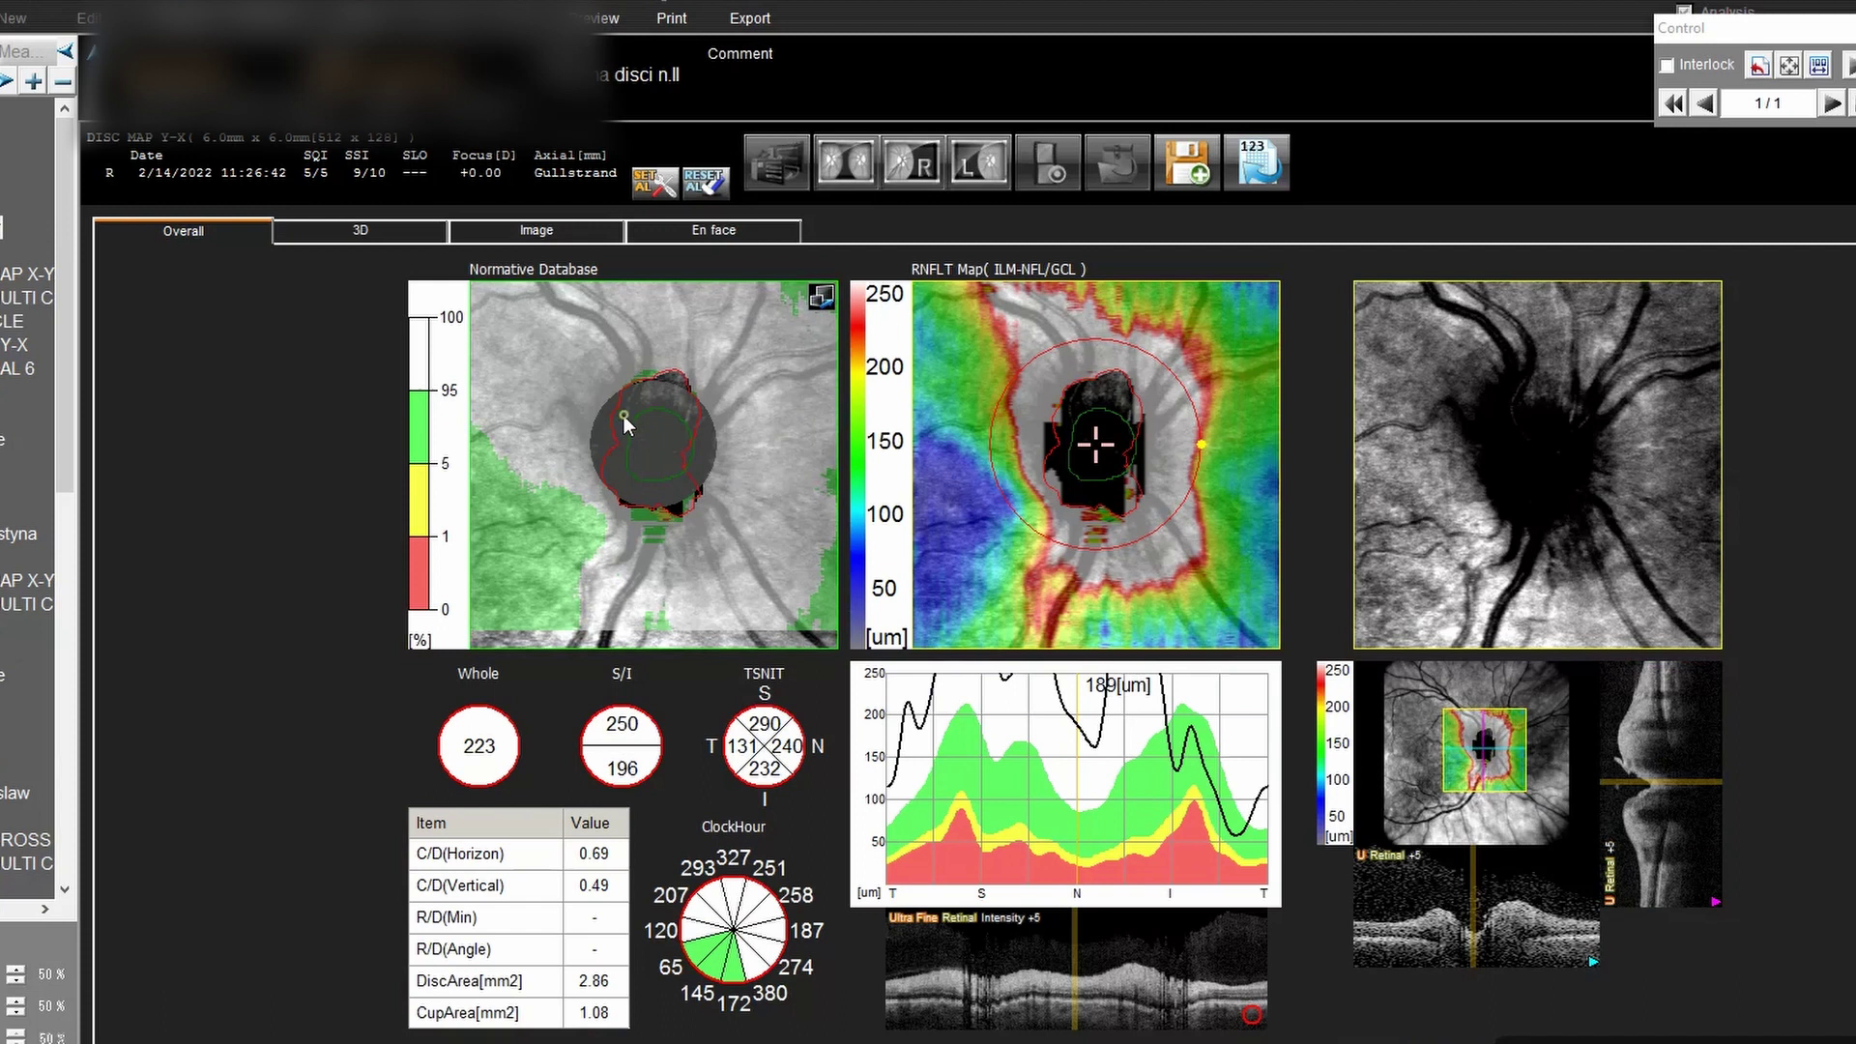
Re-centre the disc marker to recalculate TSNIT, then view the 3D, Image and En face tabs
left_click_drag(1119, 474, 1098, 437)
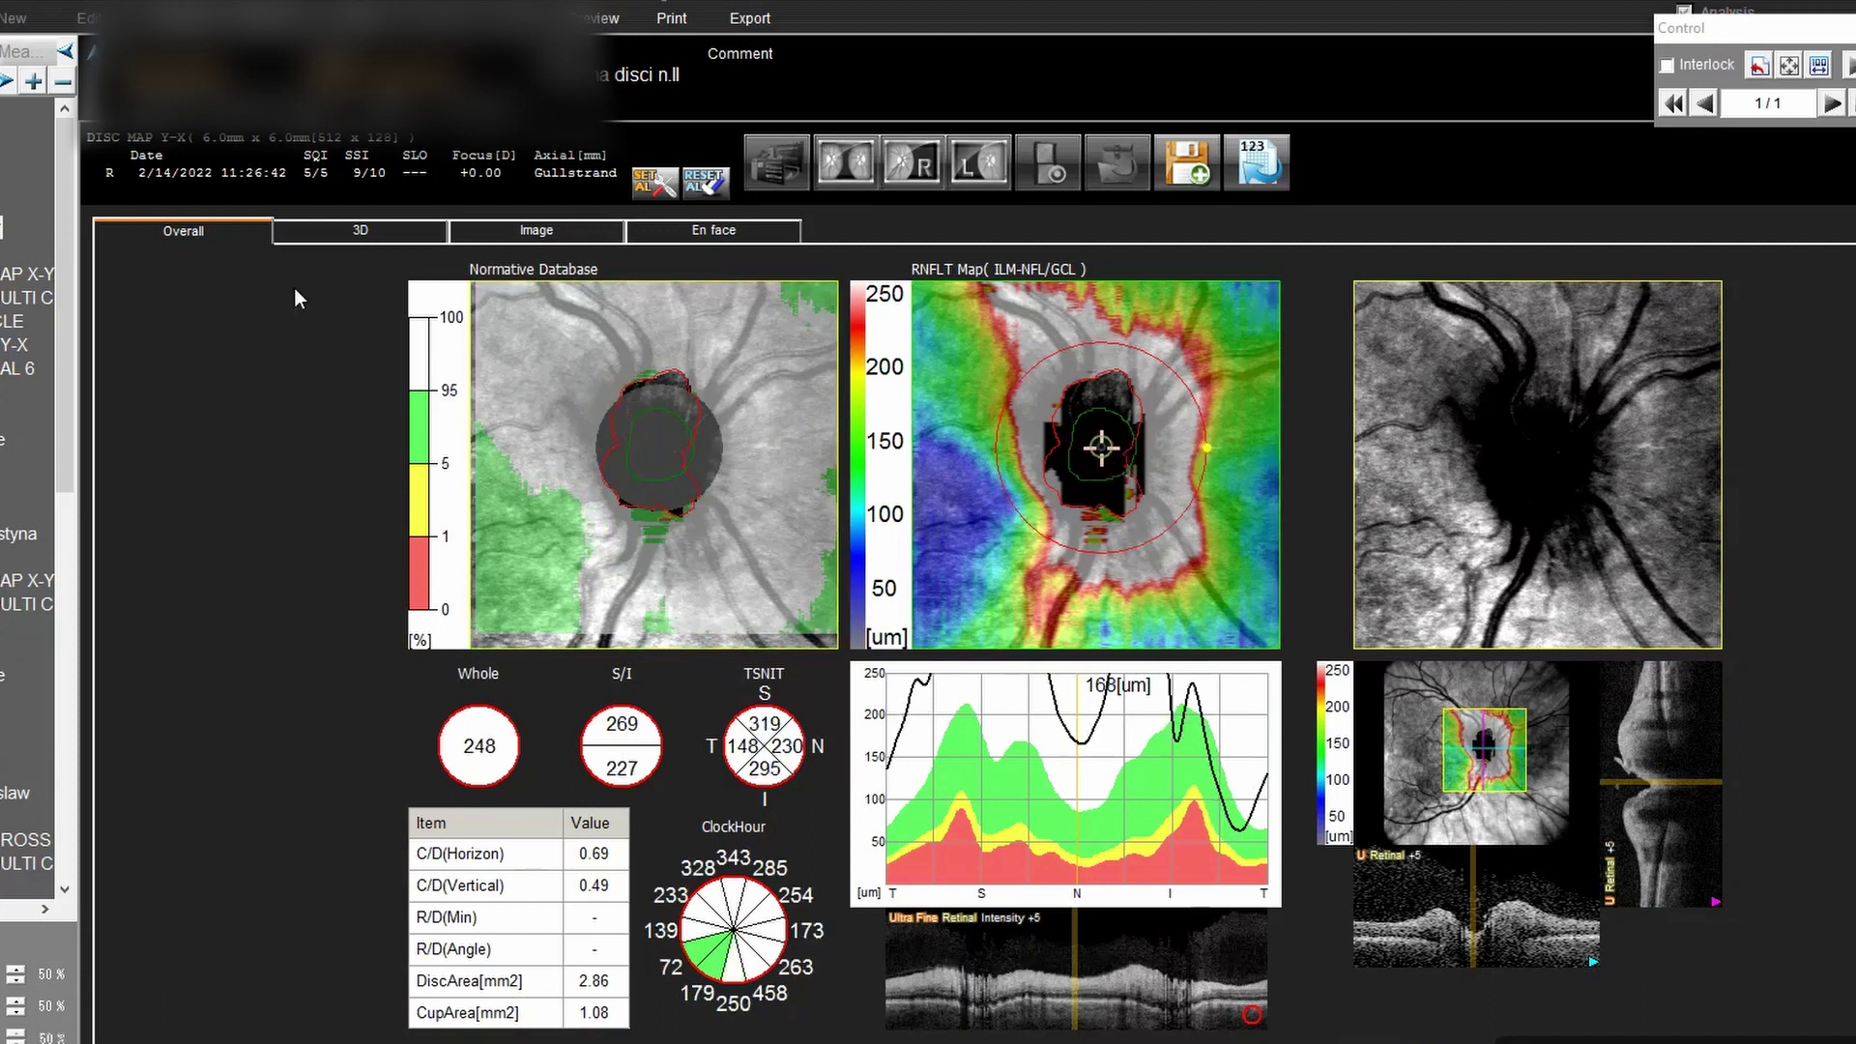
left_click(368, 232)
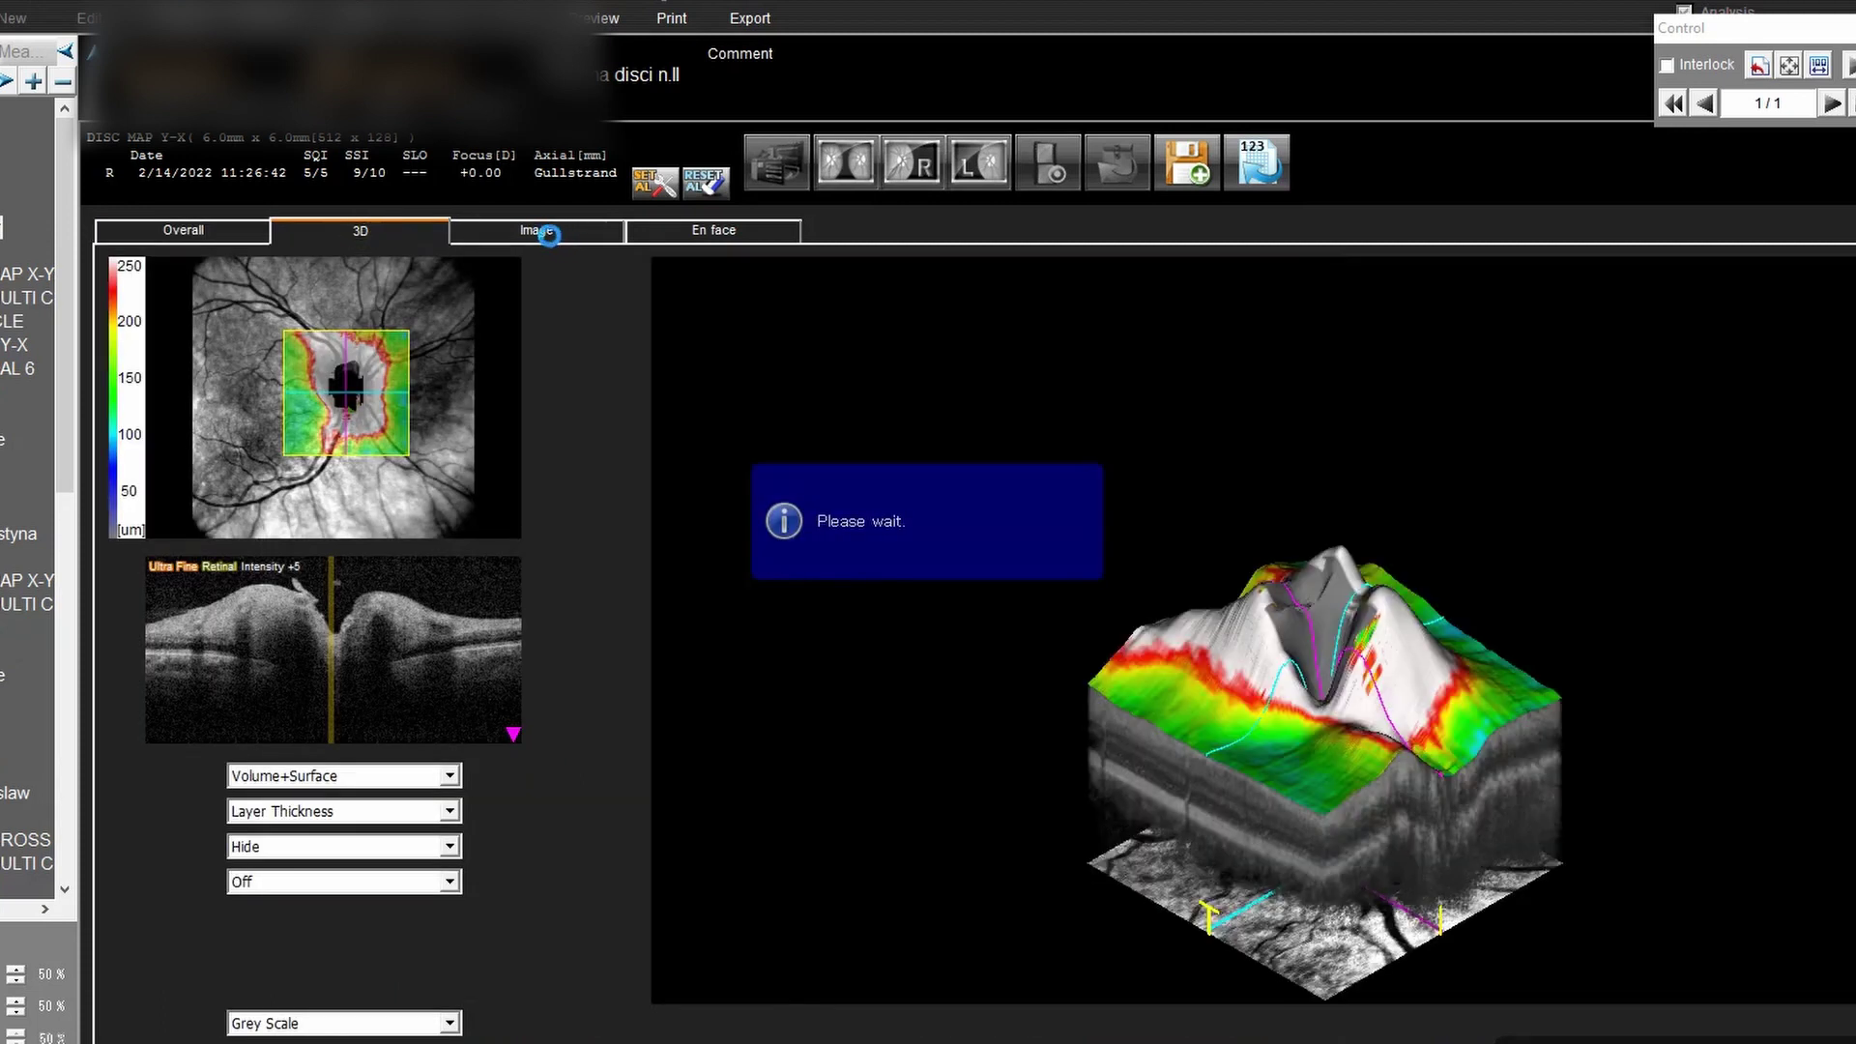
left_click(542, 235)
left_click(646, 239)
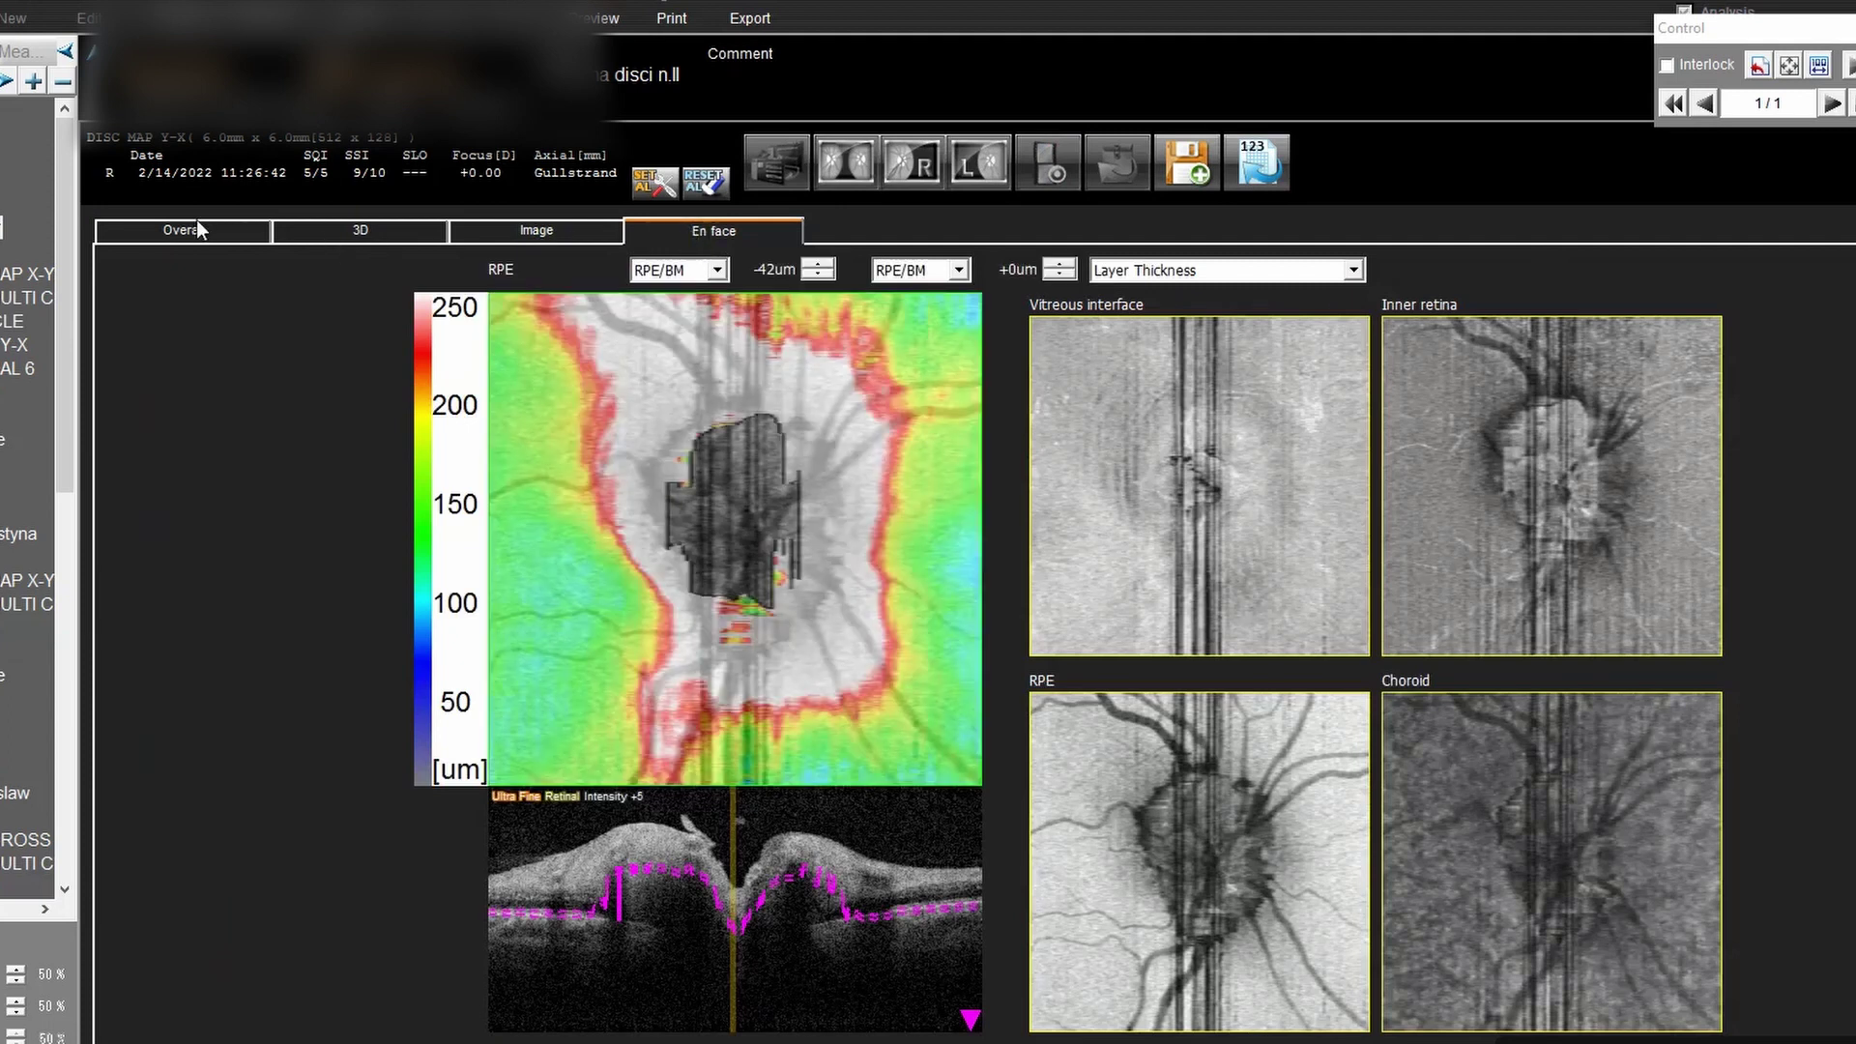
Load the right-eye macula map and display its Glaucoma analysis
left_click(905, 166)
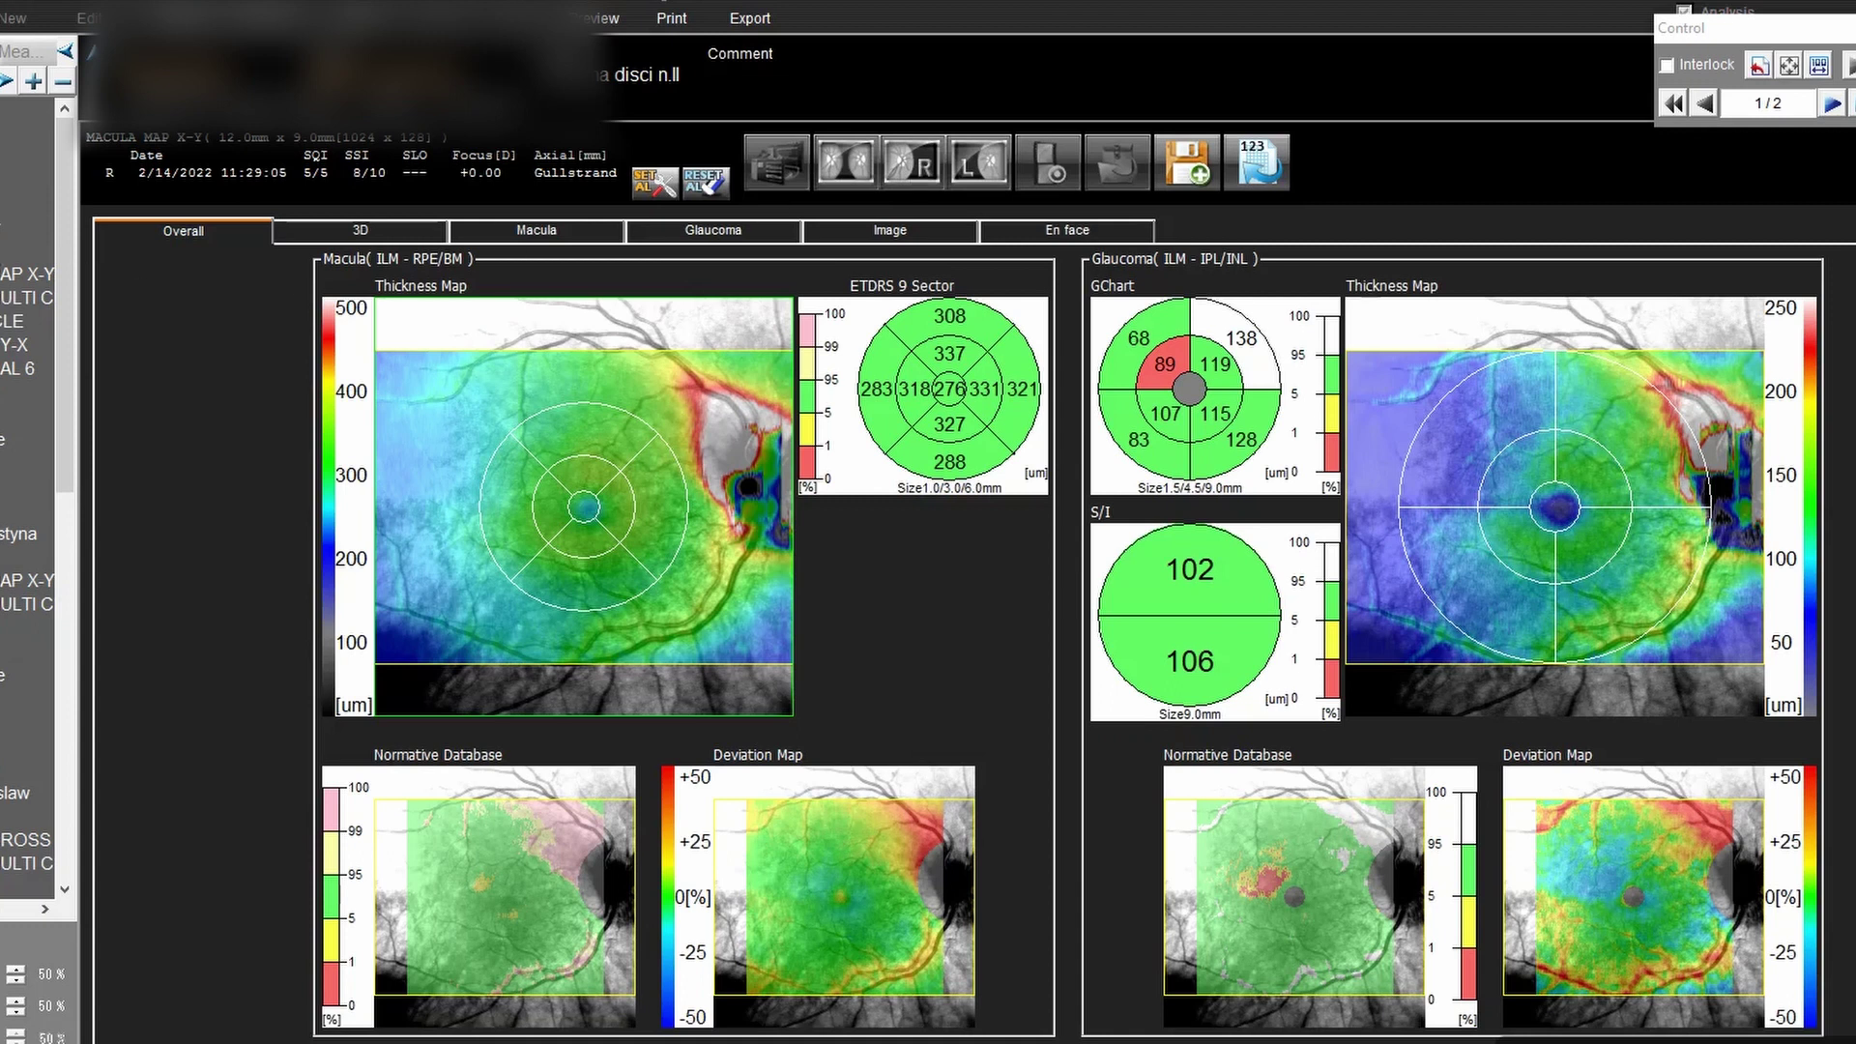
left_click(712, 232)
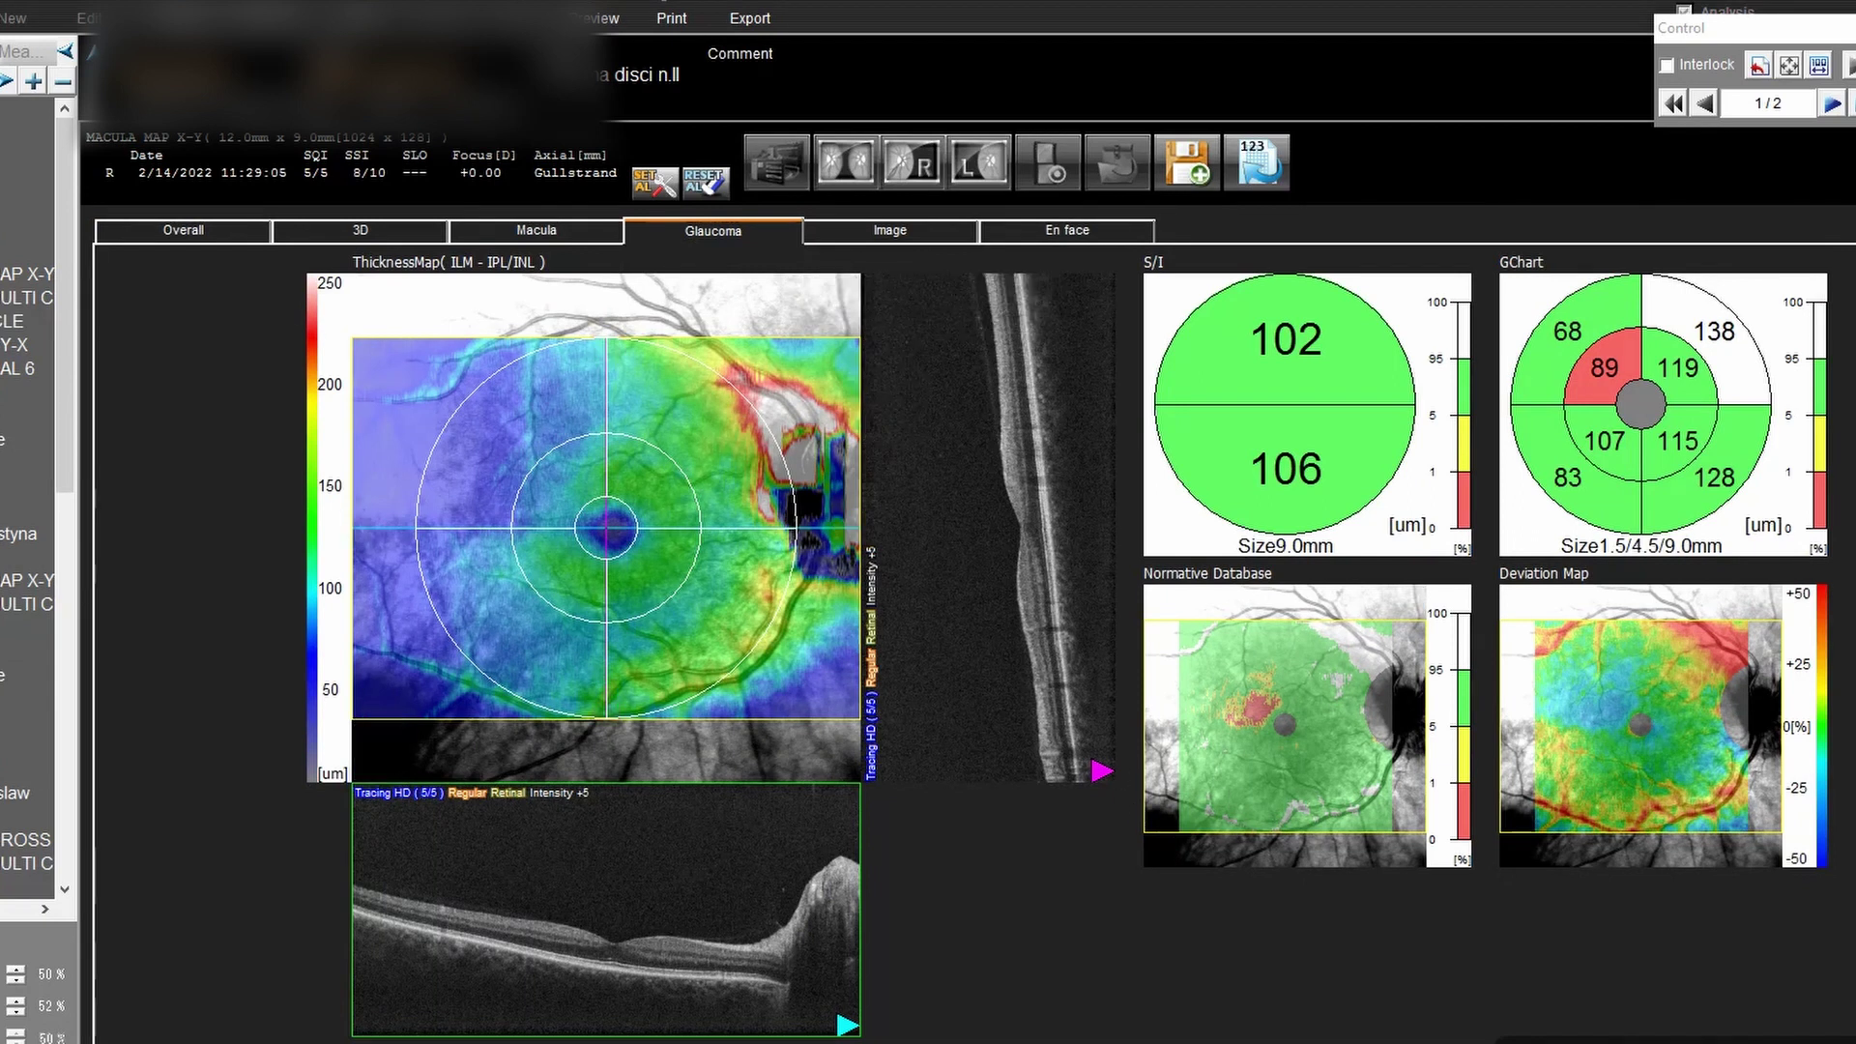
key("Escape")
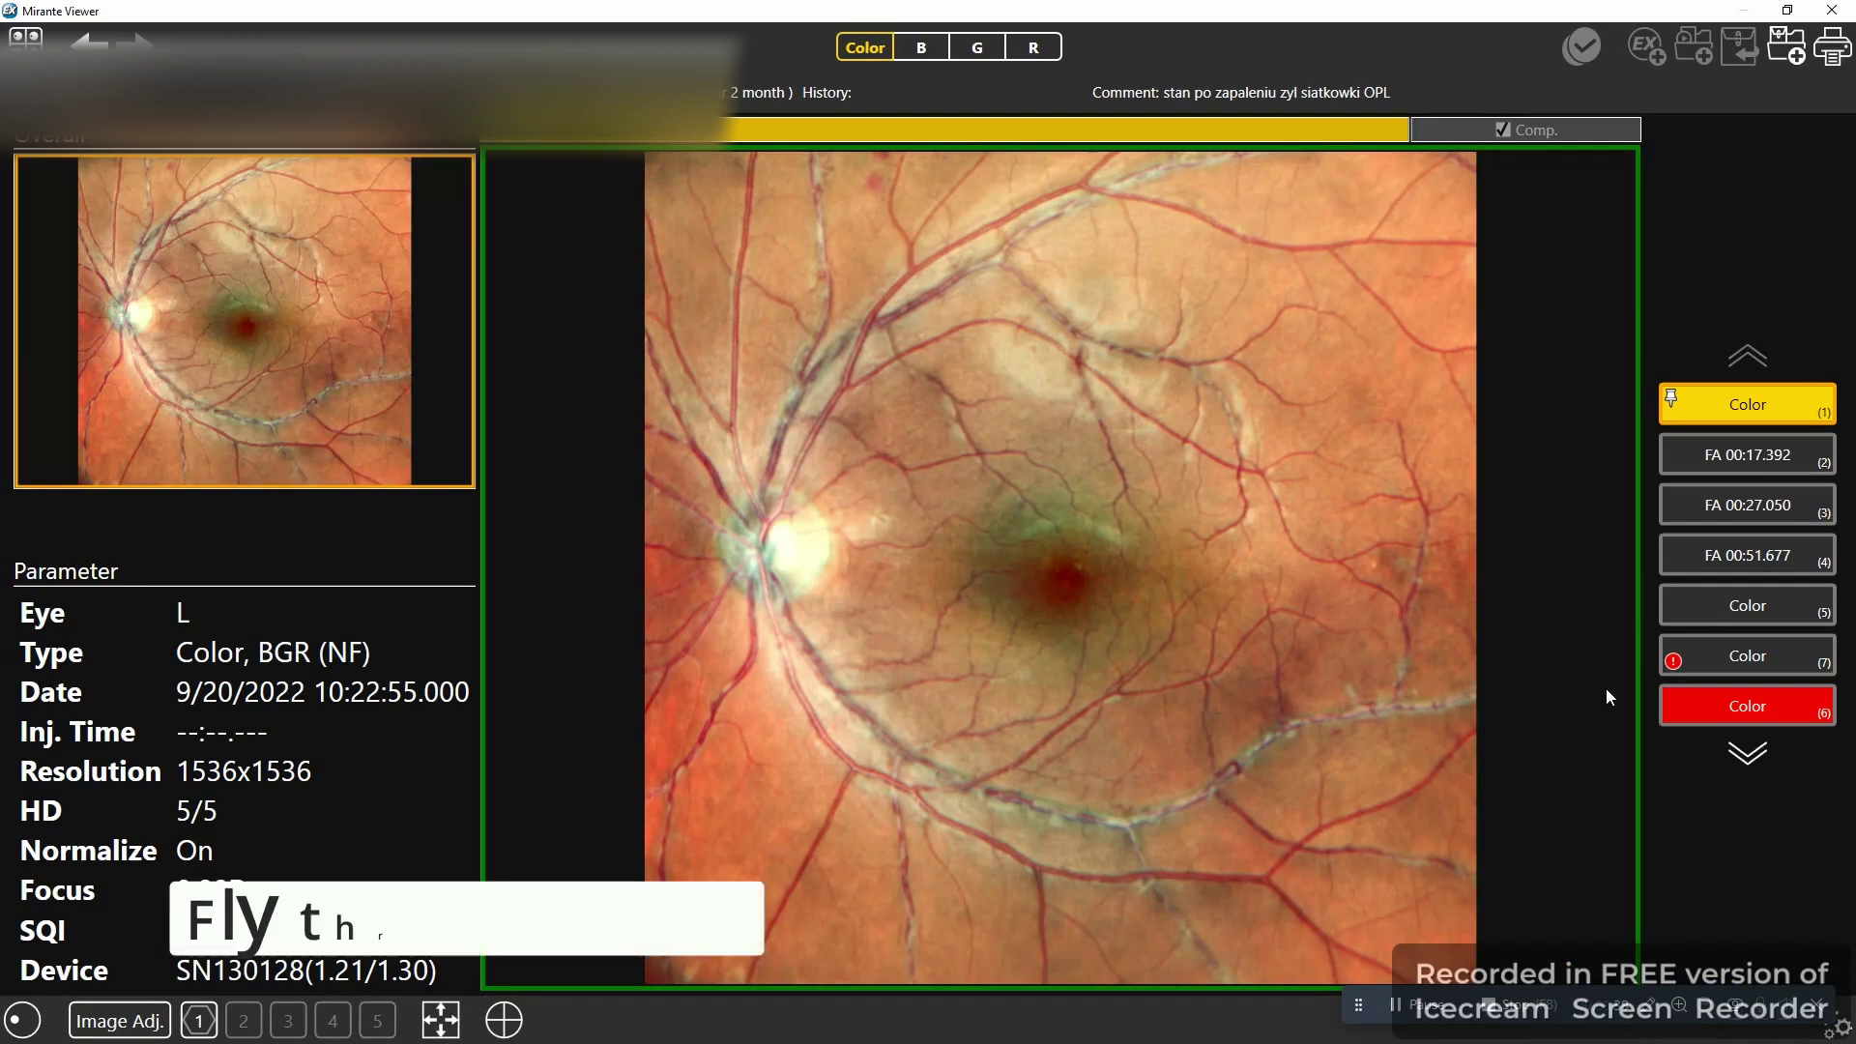
Advance through FA frames 00:17.392, 00:27.050 and 00:51.677 to the fifth Color image
left_click(1738, 753)
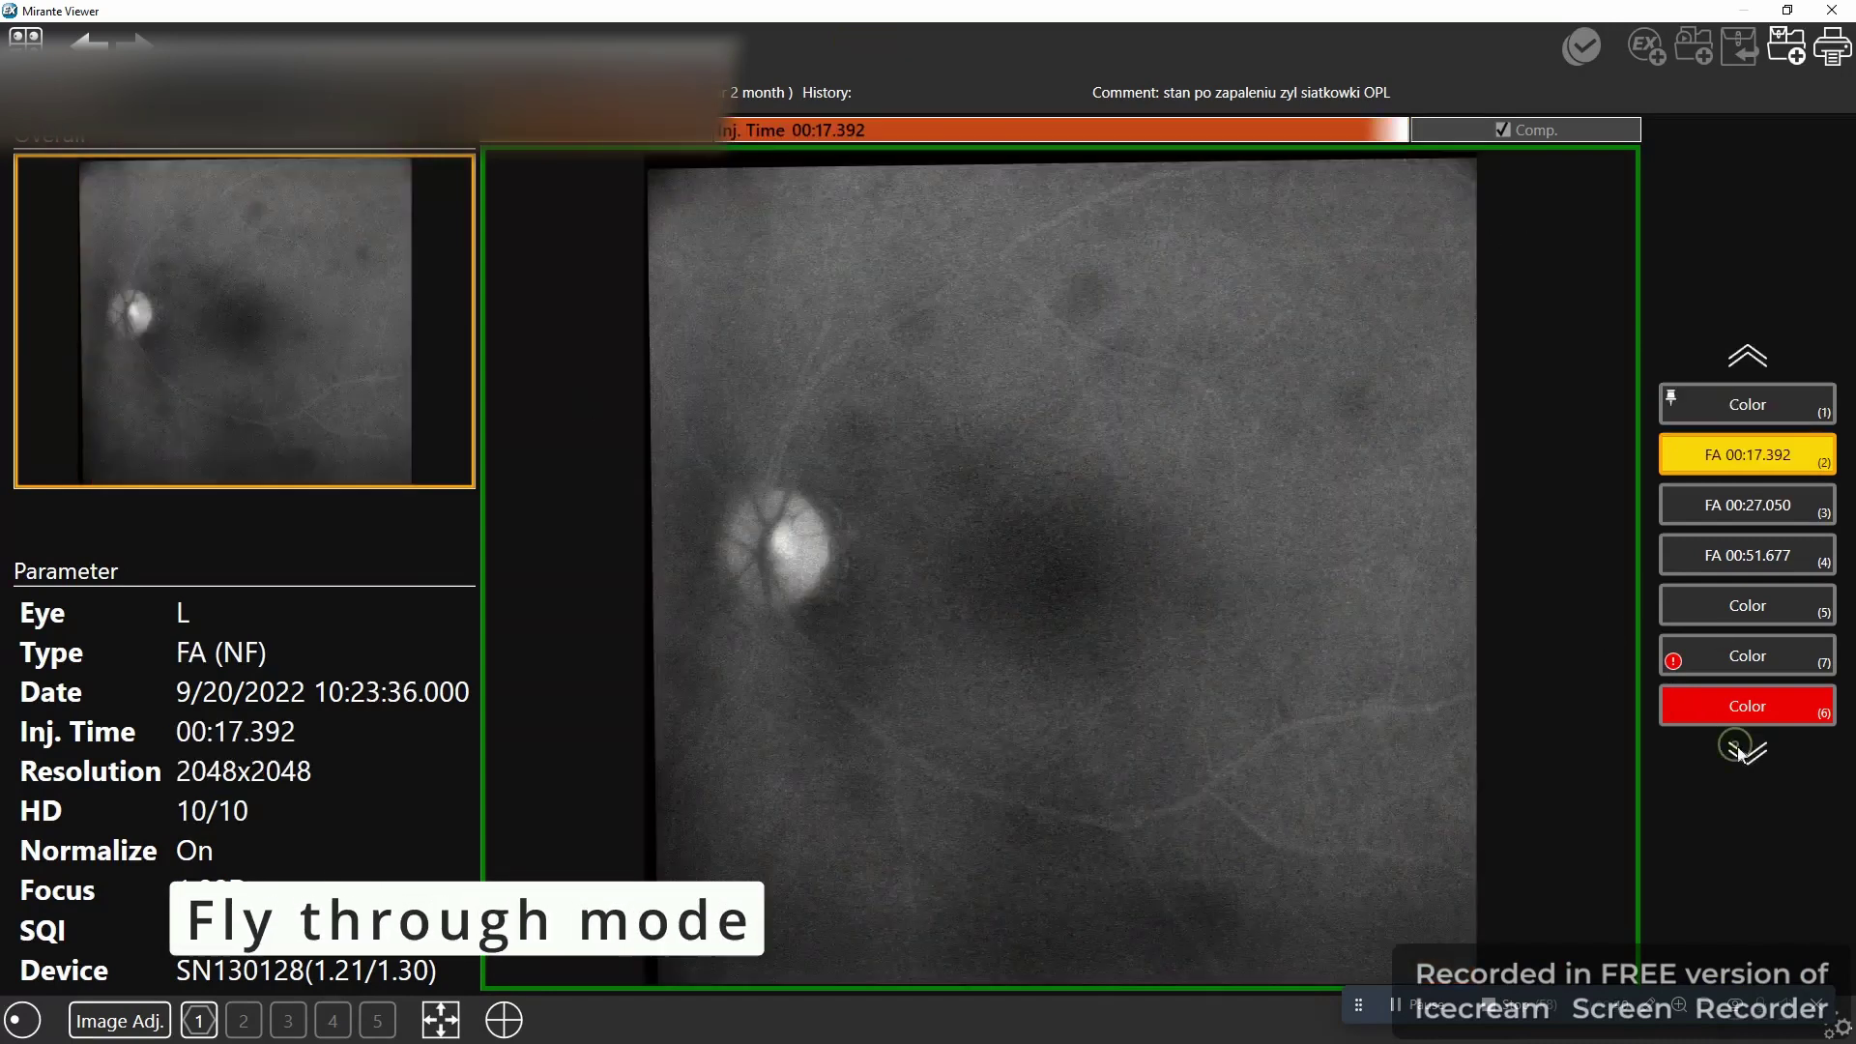
left_click(1743, 760)
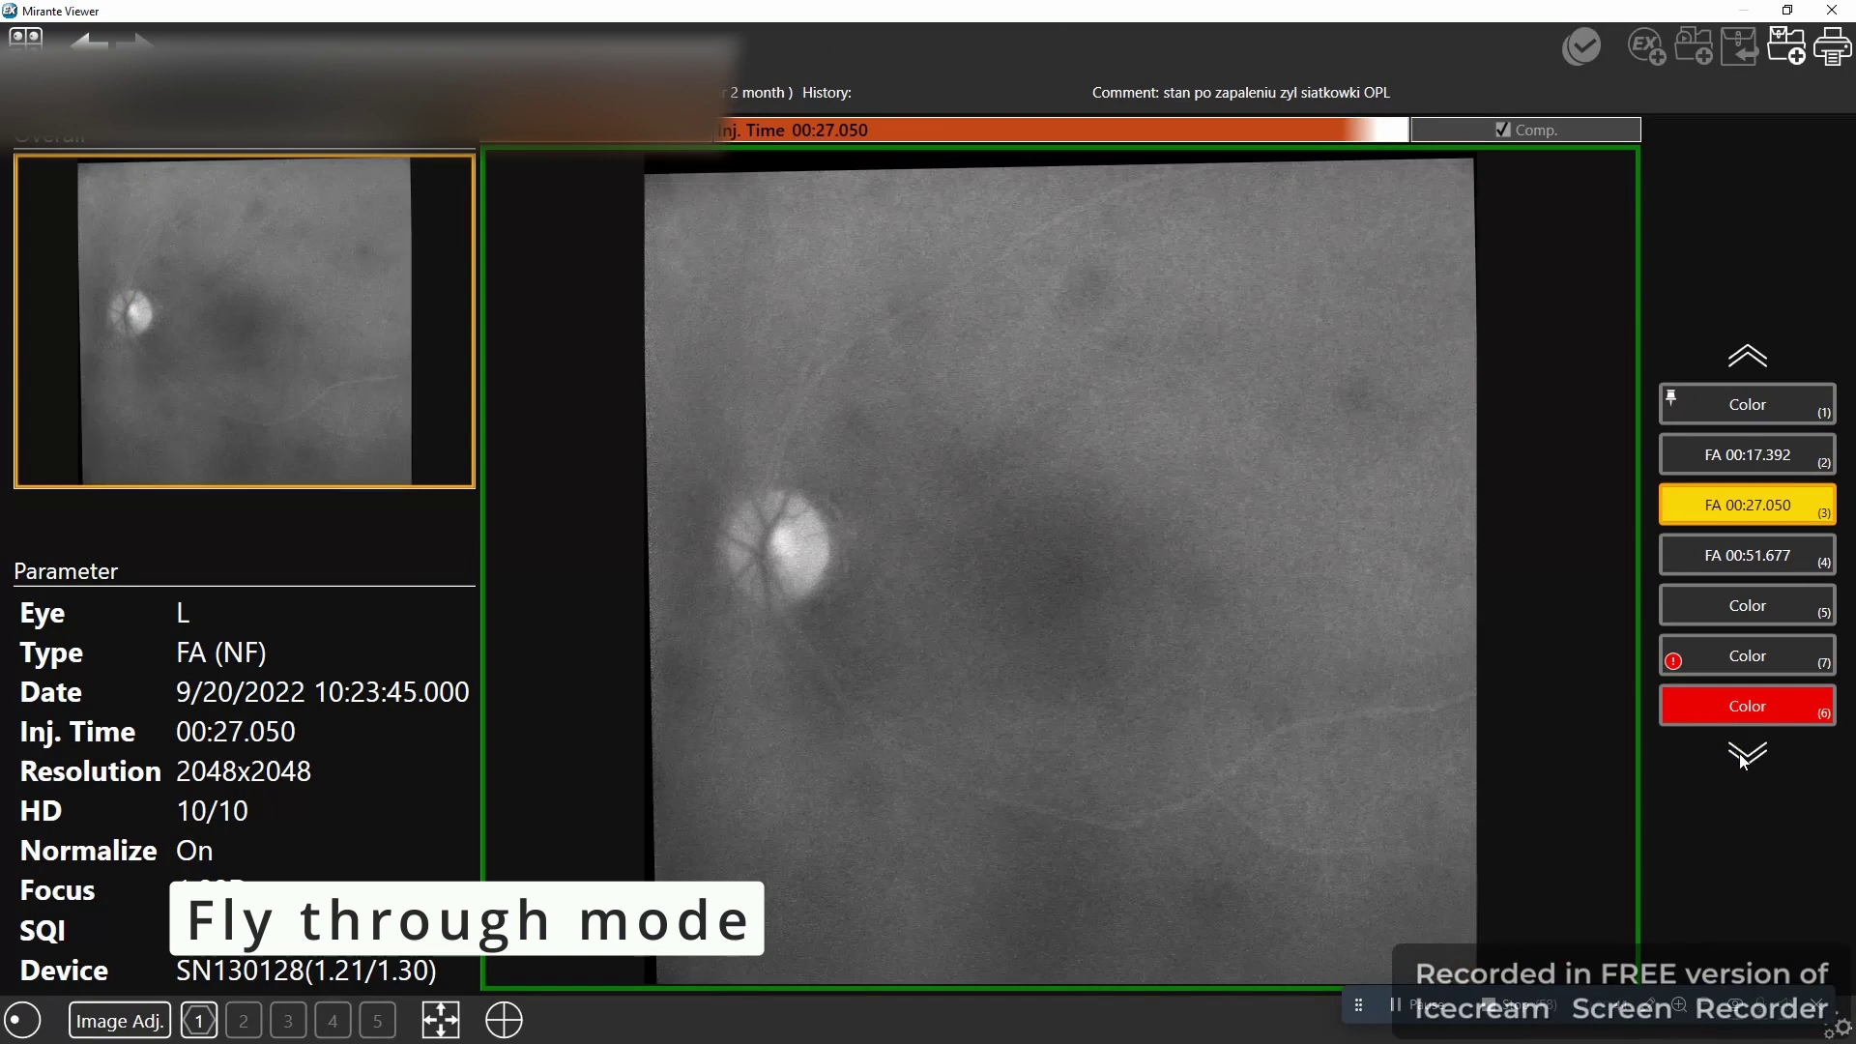
left_click(1743, 759)
left_click(1743, 759)
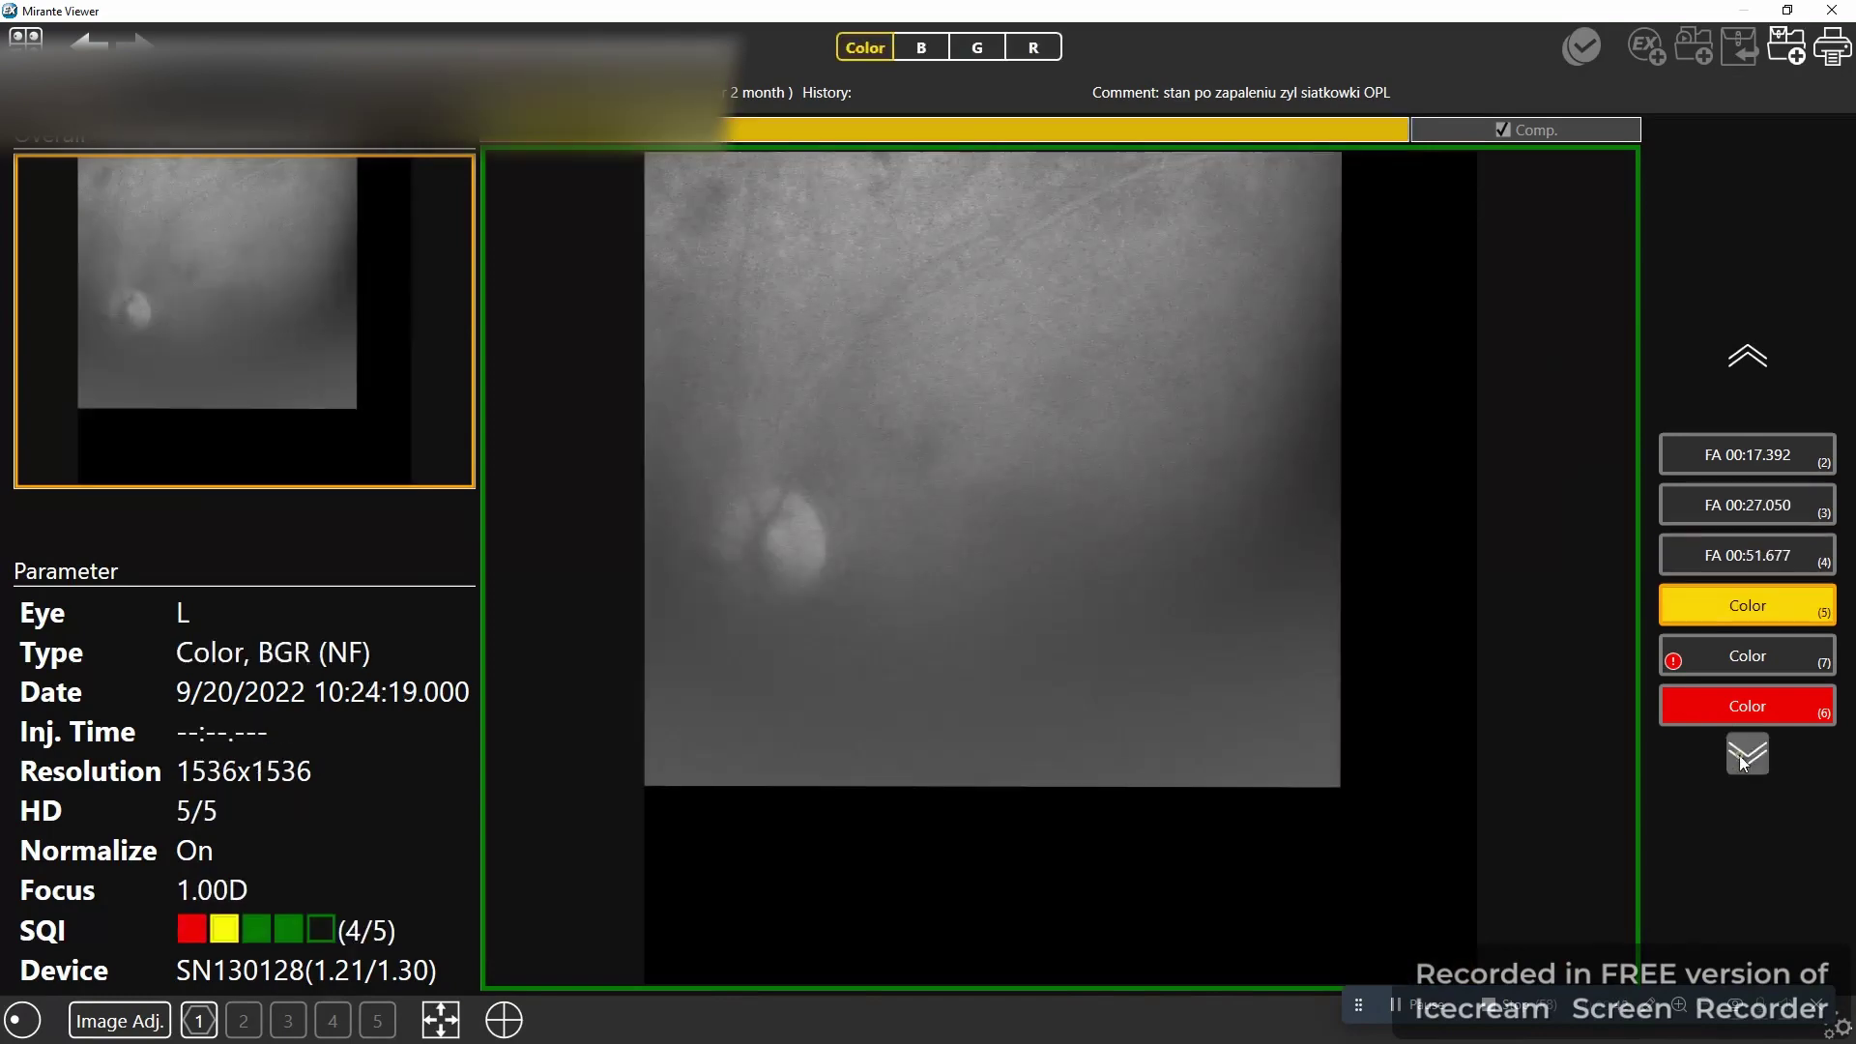